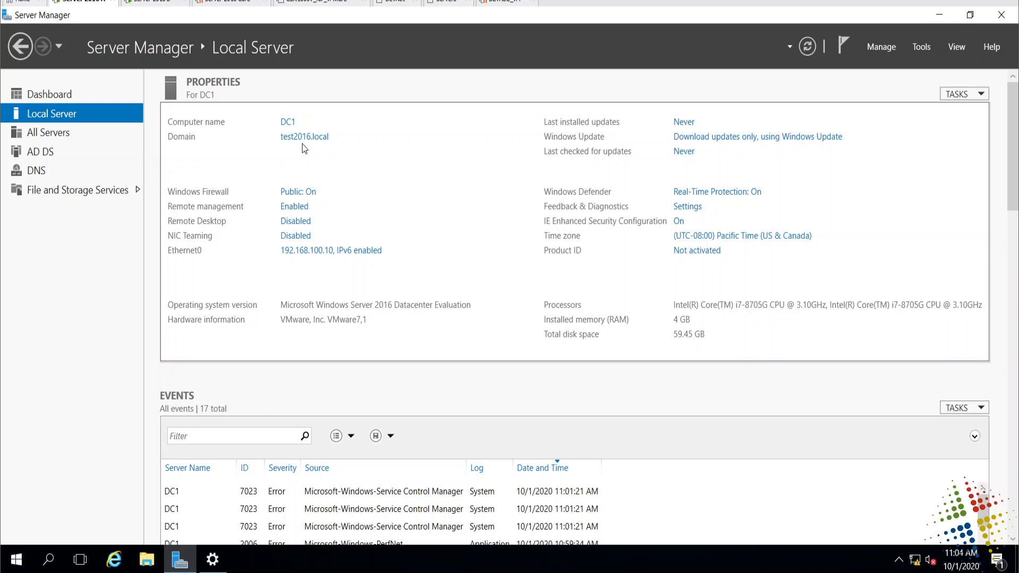
- Open Active Directory Users and Computers on the test2016.local Users container, then return to Server Manager
{"action": "left_click", "coordinate": [923, 47]}
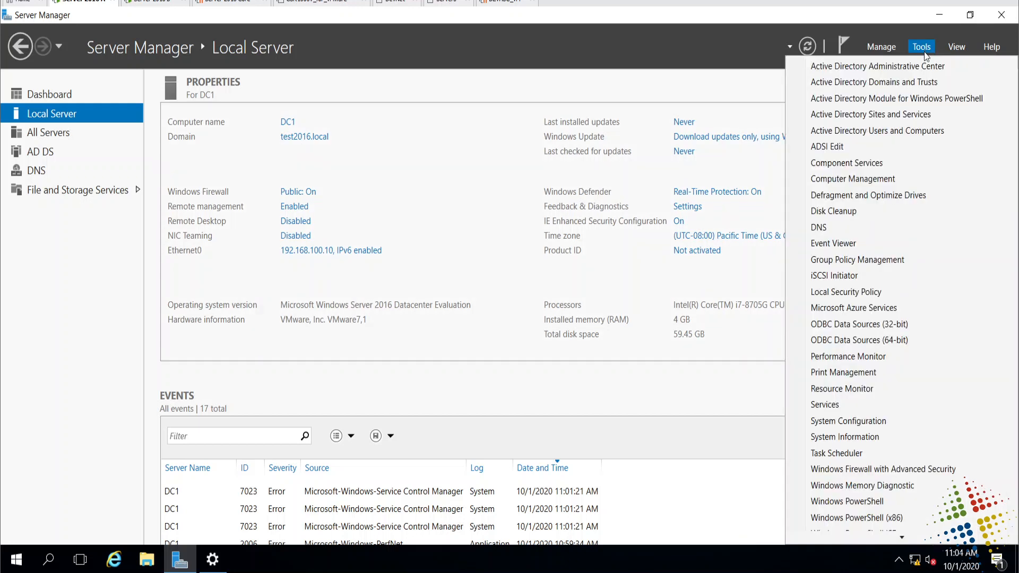
{"action": "left_click", "coordinate": [925, 130]}
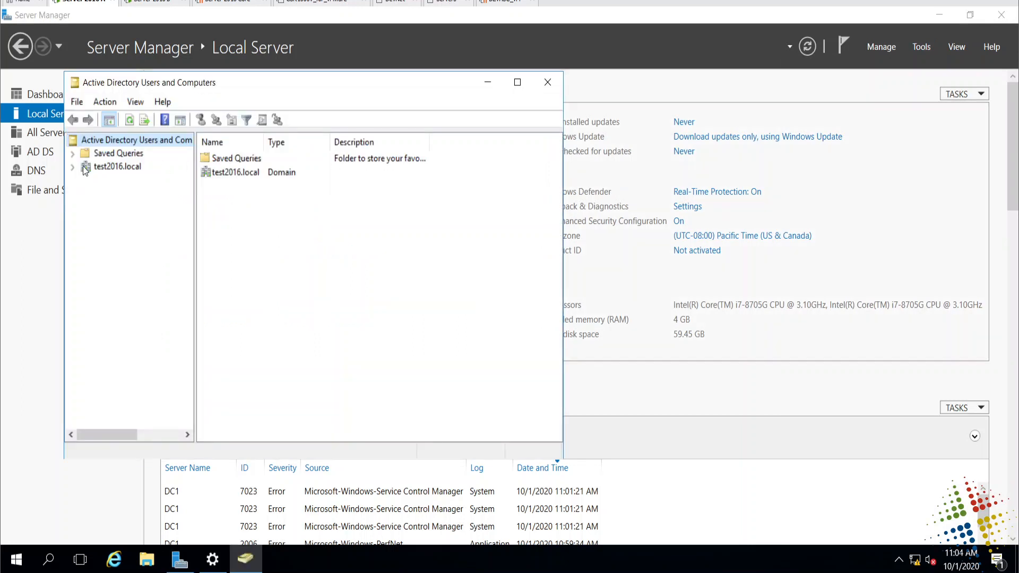
{"action": "left_click", "coordinate": [76, 168]}
{"action": "left_click", "coordinate": [107, 249]}
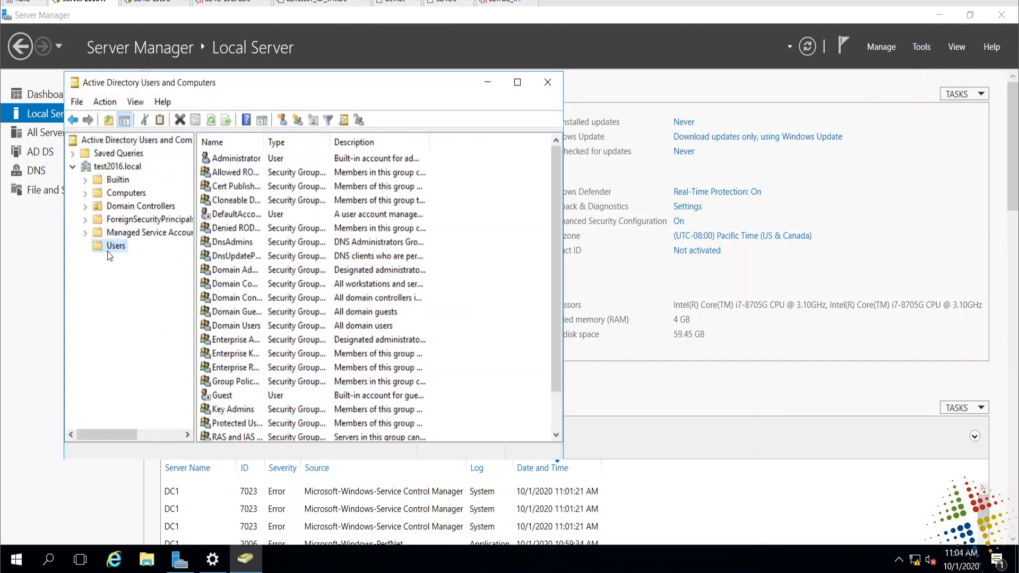
{"action": "scroll", "coordinate": [496, 300], "scroll_direction": "down", "scroll_amount": 1}
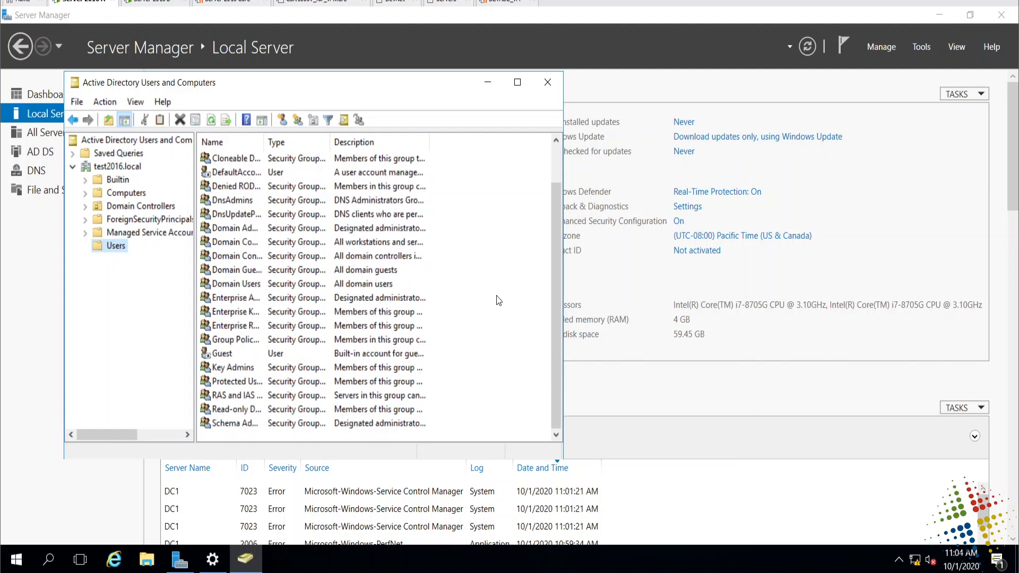
{"action": "scroll", "coordinate": [498, 301], "scroll_direction": "up", "scroll_amount": 1}
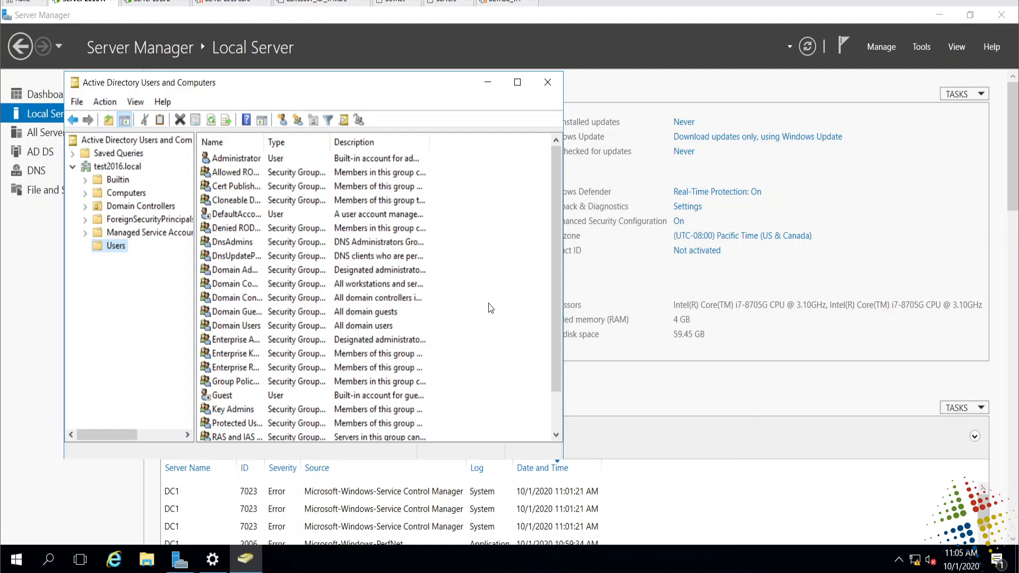
{"action": "left_click", "coordinate": [599, 45]}
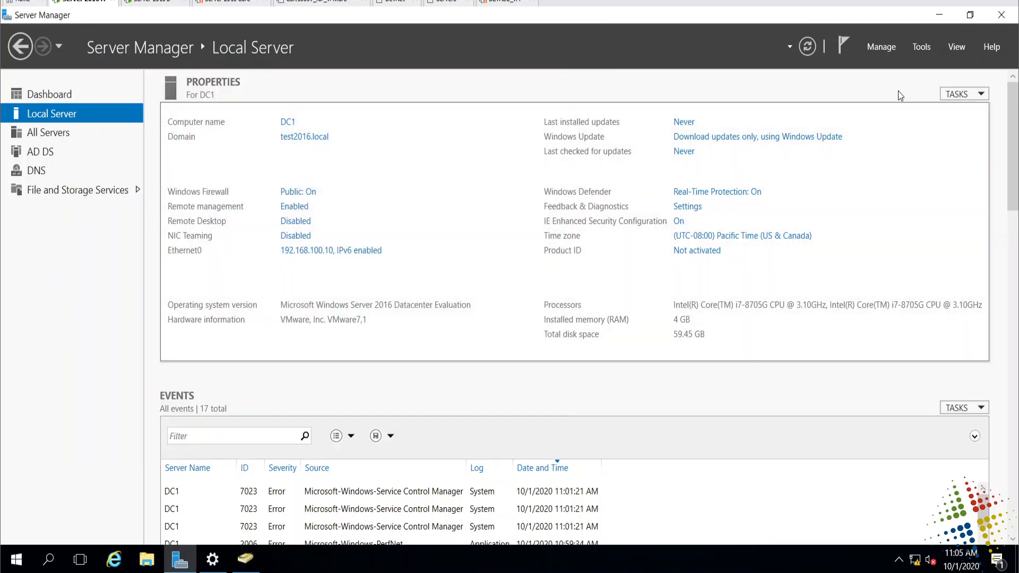
- Launch Group Policy Management from Server Manager Tools and search Start for 'gpmc.msc'
{"action": "left_click", "coordinate": [921, 49]}
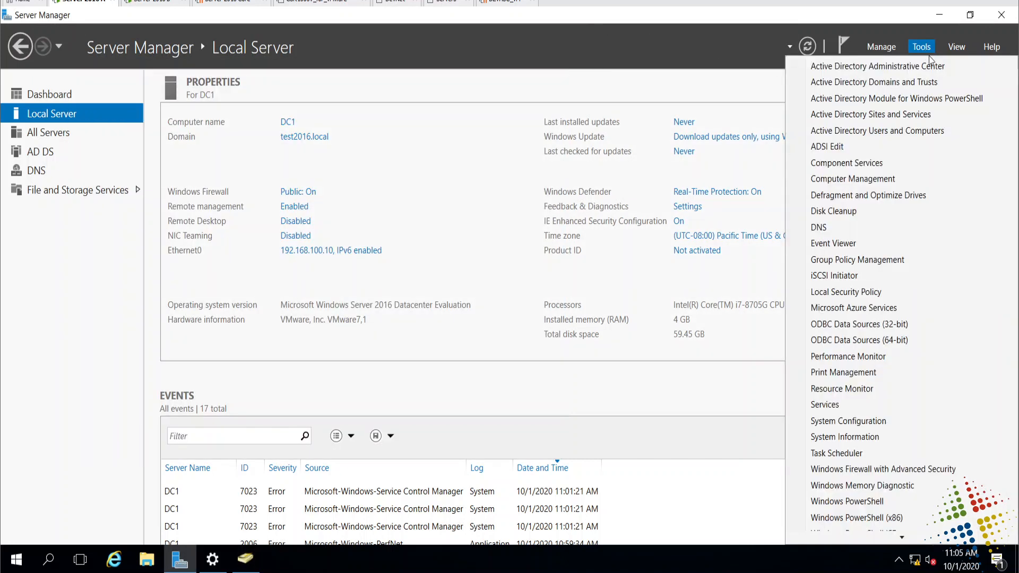
{"action": "left_click", "coordinate": [925, 259]}
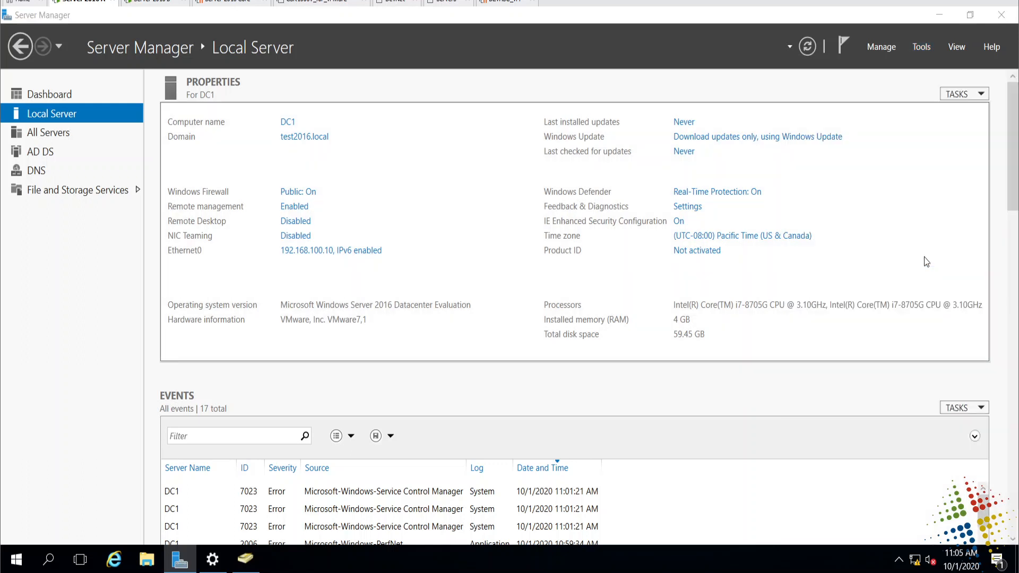
{"action": "left_click", "coordinate": [16, 559]}
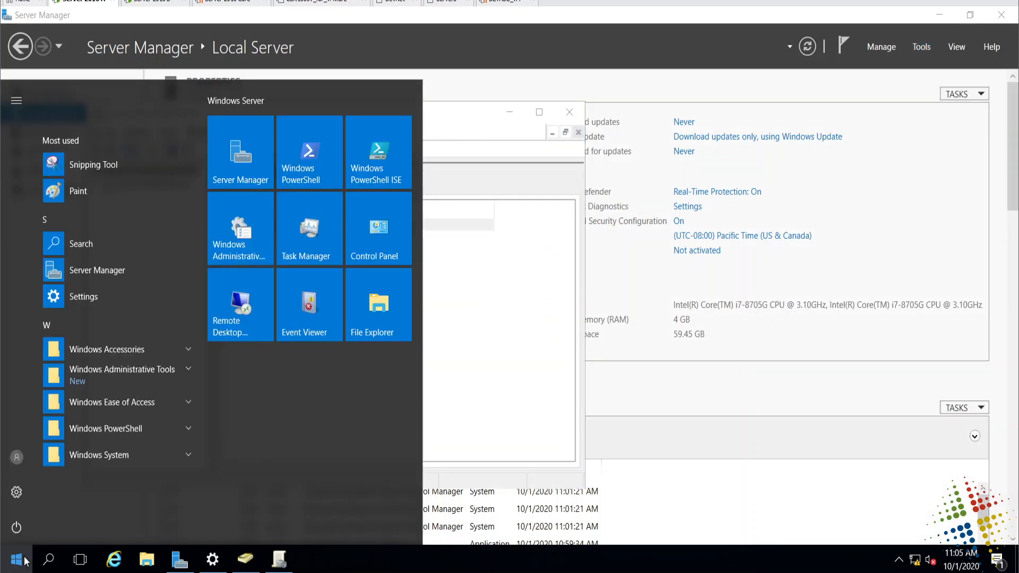
{"action": "type", "text": "gm"}
{"action": "key", "text": "BackSpace"}
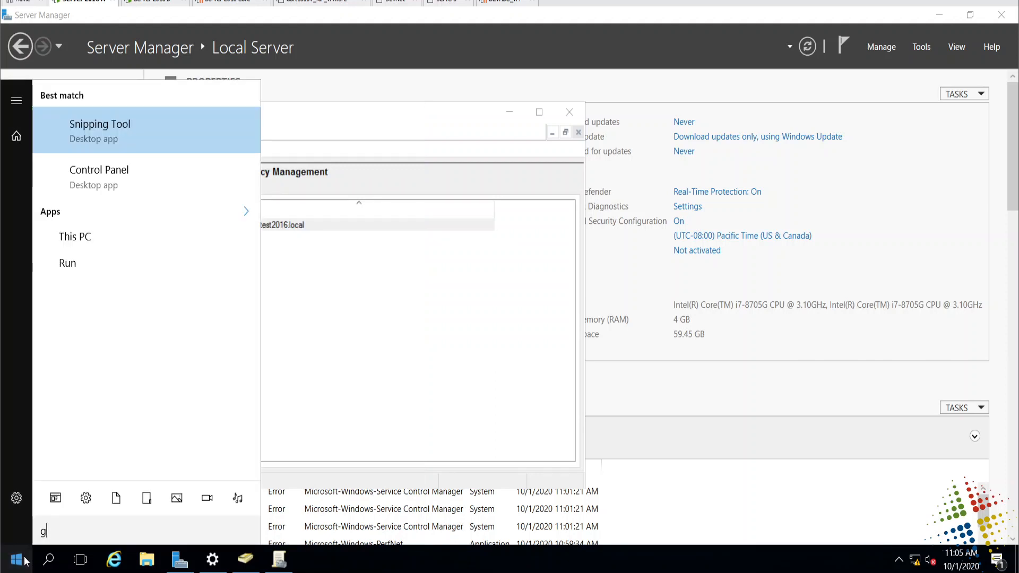
{"action": "type", "text": "p"}
{"action": "key", "text": "BackSpace"}
{"action": "type", "text": "pmc"}
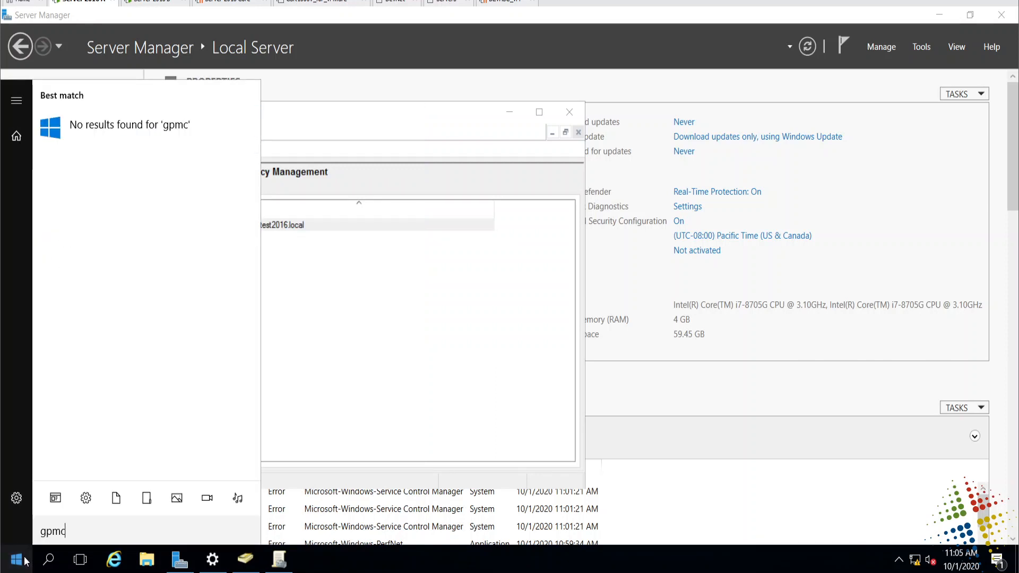
{"action": "type", "text": ".msc"}
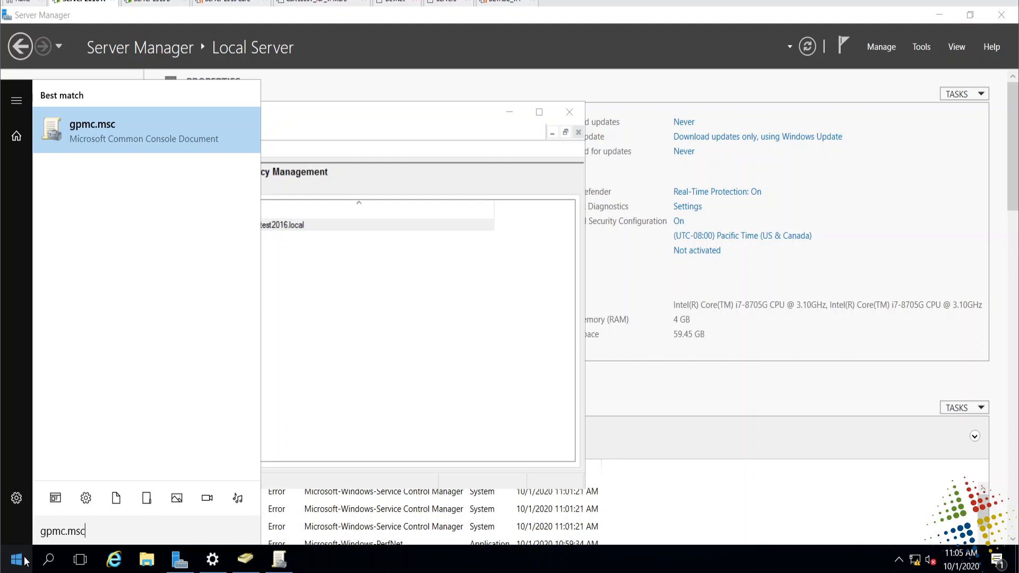
- Raise the display scaling to 150% and return to Group Policy Management
{"action": "left_click", "coordinate": [371, 391]}
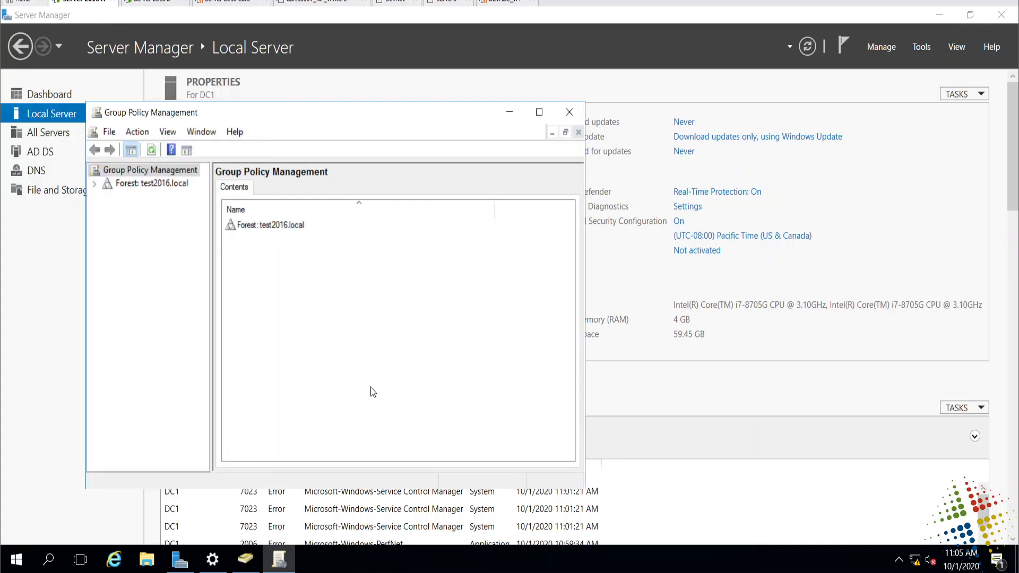
{"action": "left_click", "coordinate": [939, 15]}
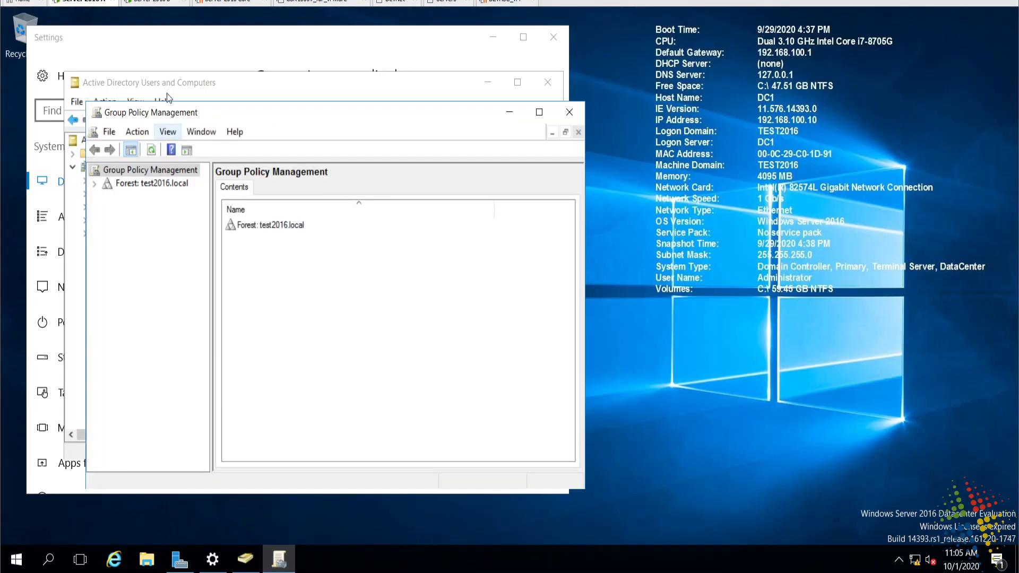
{"action": "left_click", "coordinate": [244, 48]}
{"action": "left_click", "coordinate": [423, 310]}
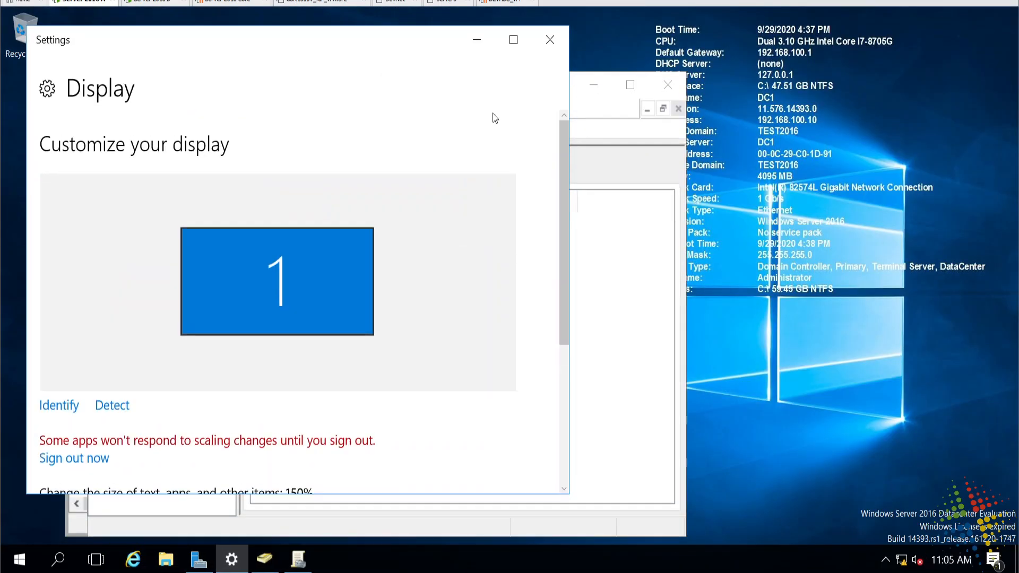
{"action": "left_click", "coordinate": [477, 40]}
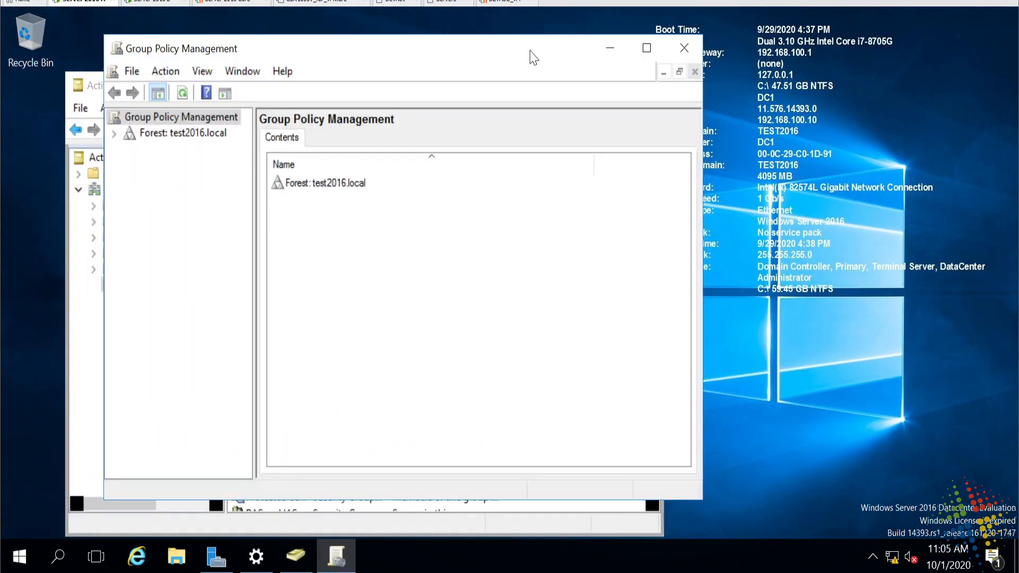
- Expand the forest to the test2016.local domain and select its Default Domain Policy link
{"action": "left_click", "coordinate": [113, 134]}
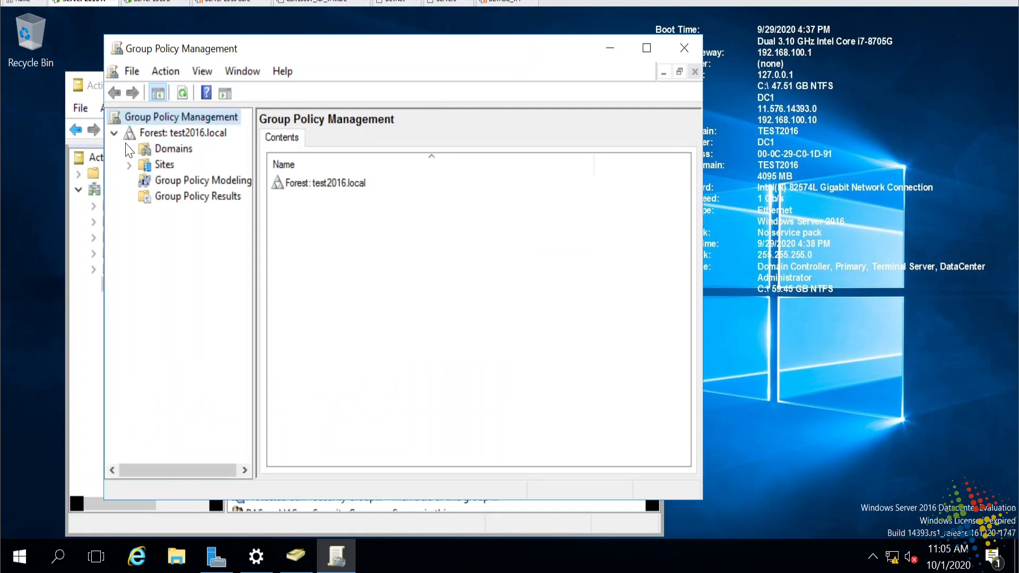
{"action": "left_click", "coordinate": [129, 149]}
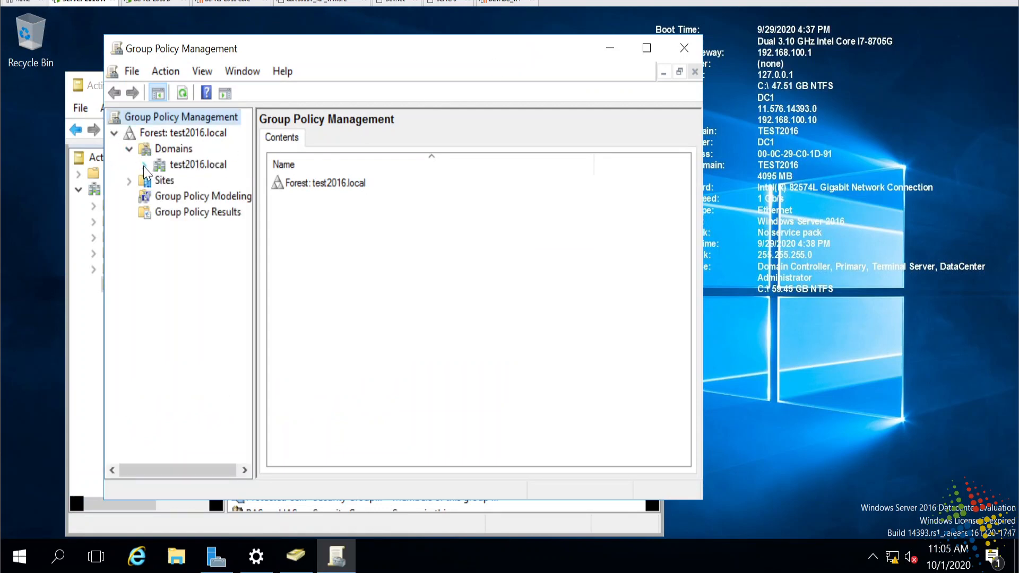
{"action": "left_click", "coordinate": [144, 165]}
{"action": "left_click_drag", "start_coordinate": [254, 207], "coordinate": [372, 207]}
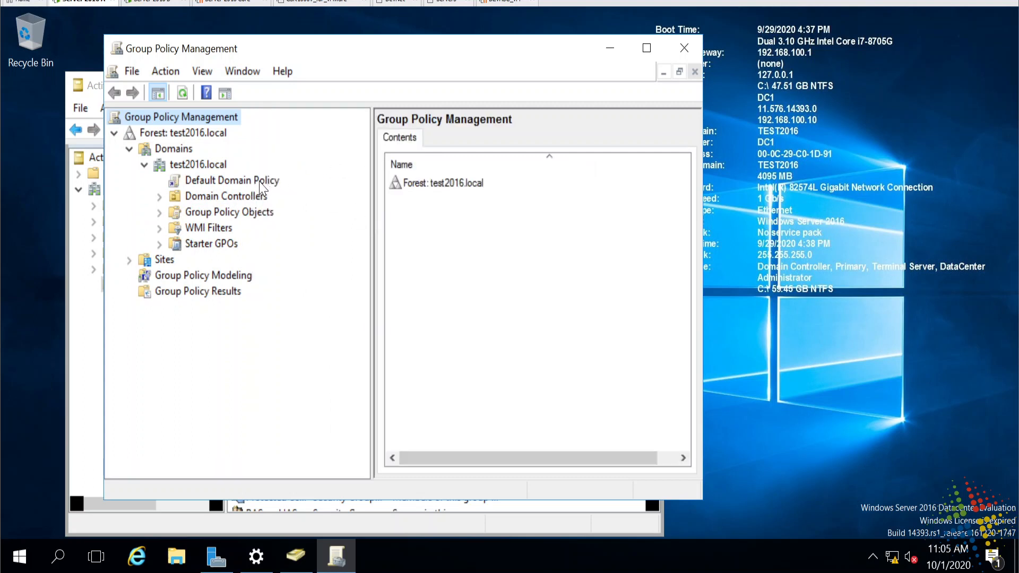
{"action": "left_click", "coordinate": [238, 185]}
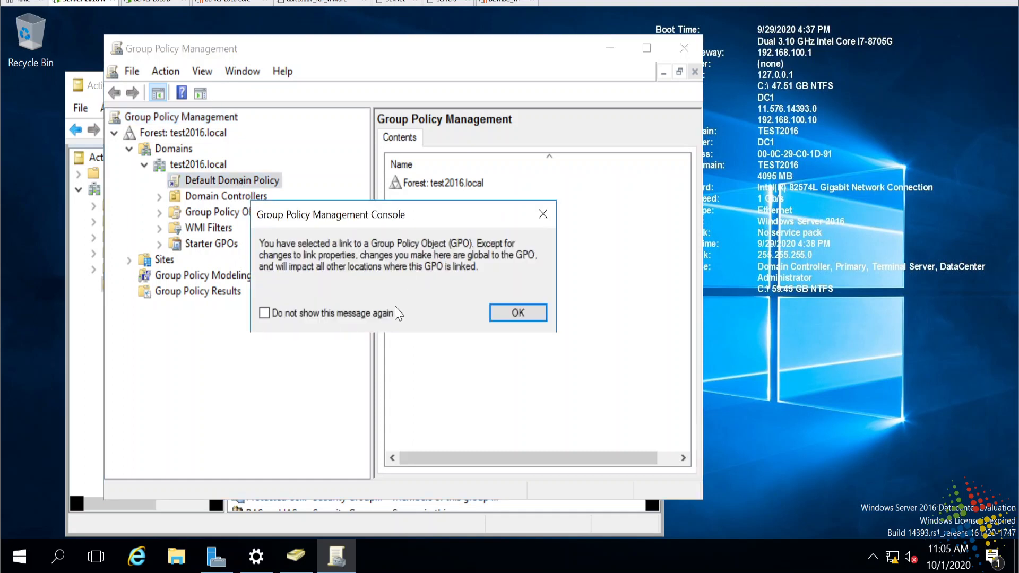
{"action": "left_click", "coordinate": [504, 312]}
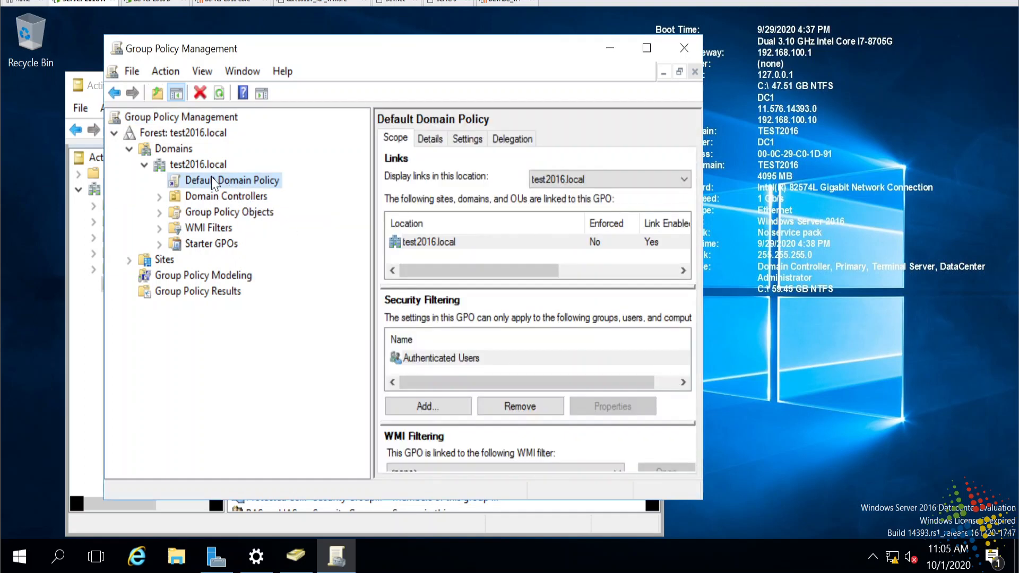
{"action": "right_click", "coordinate": [214, 182]}
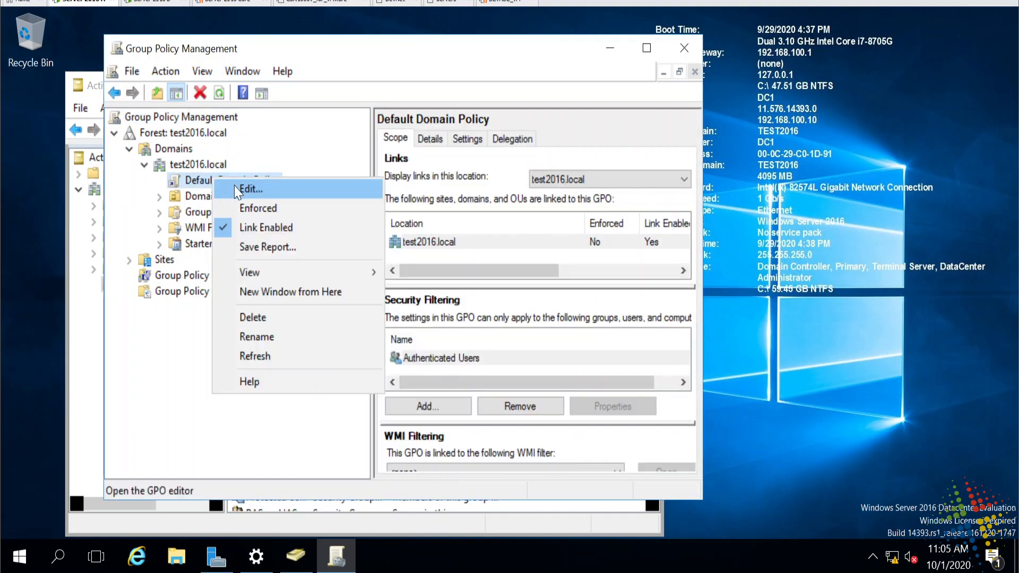
{"action": "left_click", "coordinate": [157, 407]}
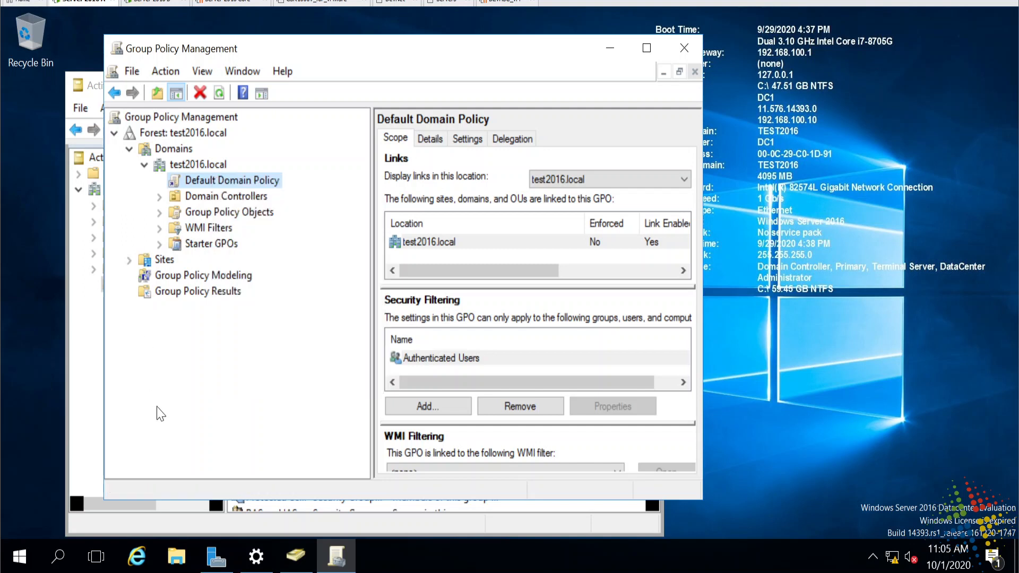
- Select the Default Domain Policy GPO under Group Policy Objects to see its scope and links
{"action": "left_click", "coordinate": [160, 211]}
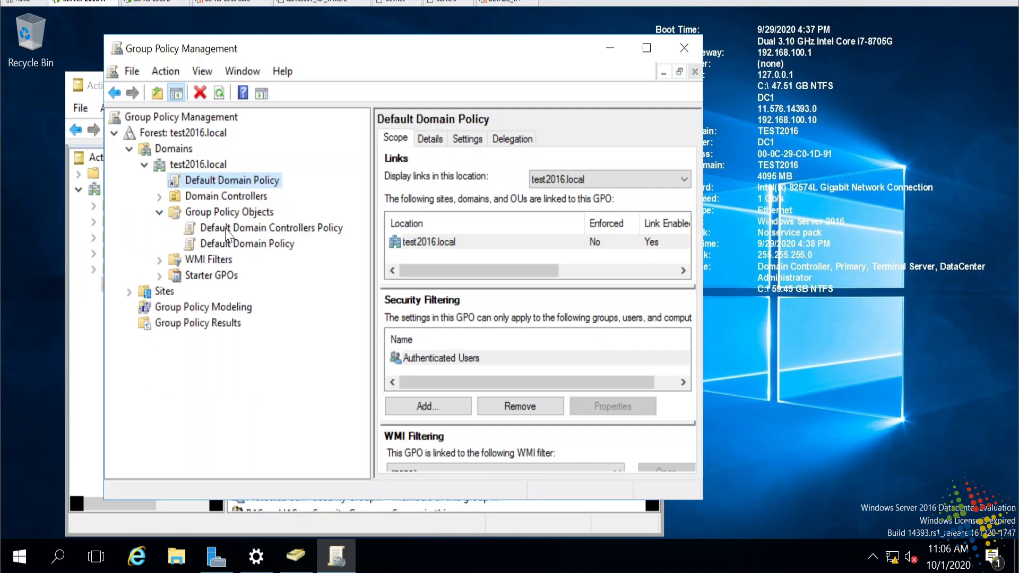
{"action": "left_click", "coordinate": [232, 245]}
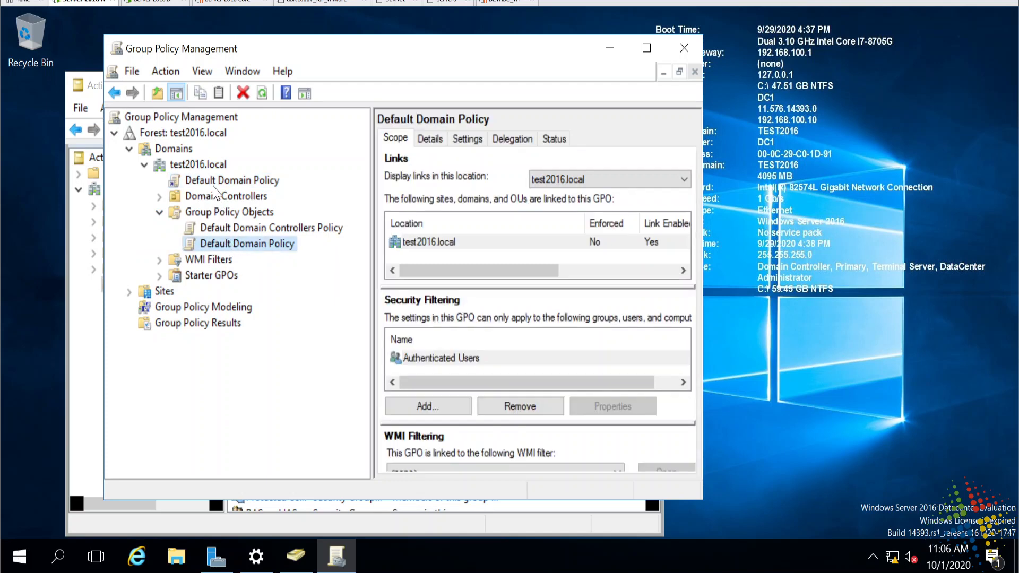
{"action": "left_click", "coordinate": [221, 228]}
{"action": "left_click", "coordinate": [226, 245]}
- Open the Default Domain Policy for editing and expand its Computer Configuration policies
{"action": "right_click", "coordinate": [228, 250]}
{"action": "left_click", "coordinate": [248, 261]}
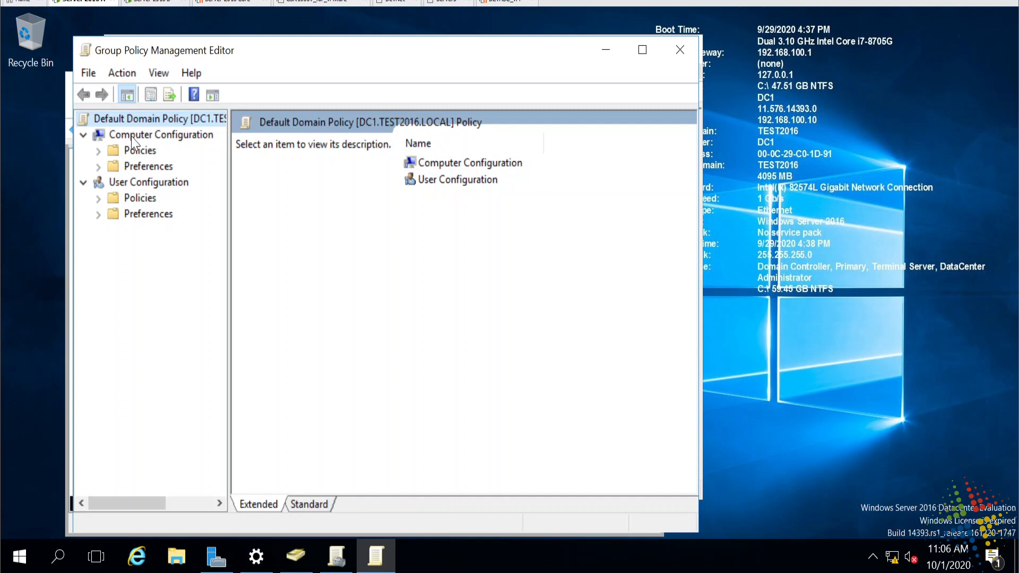
{"action": "left_click", "coordinate": [98, 151]}
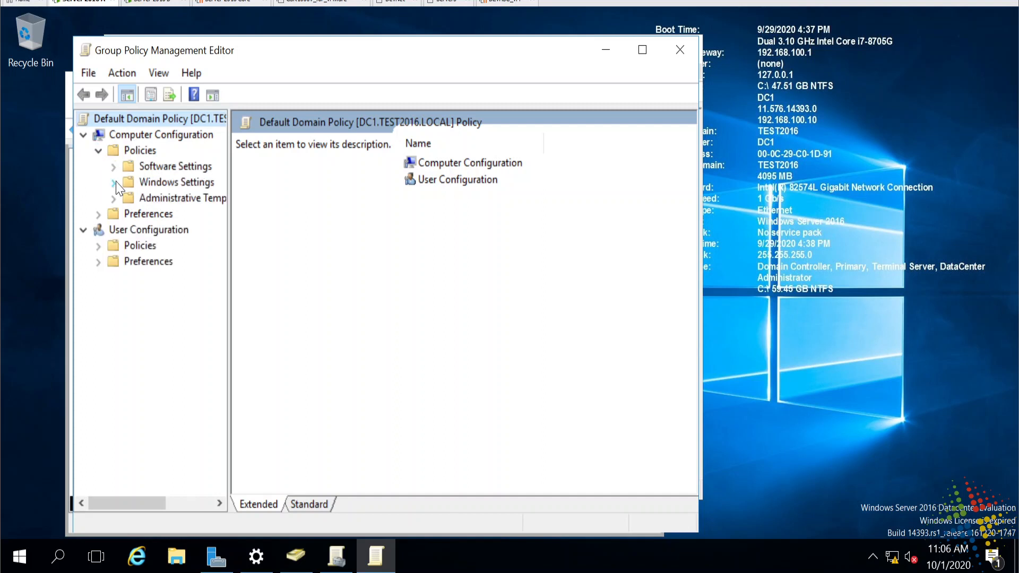
{"action": "left_click_drag", "start_coordinate": [230, 268], "coordinate": [368, 284]}
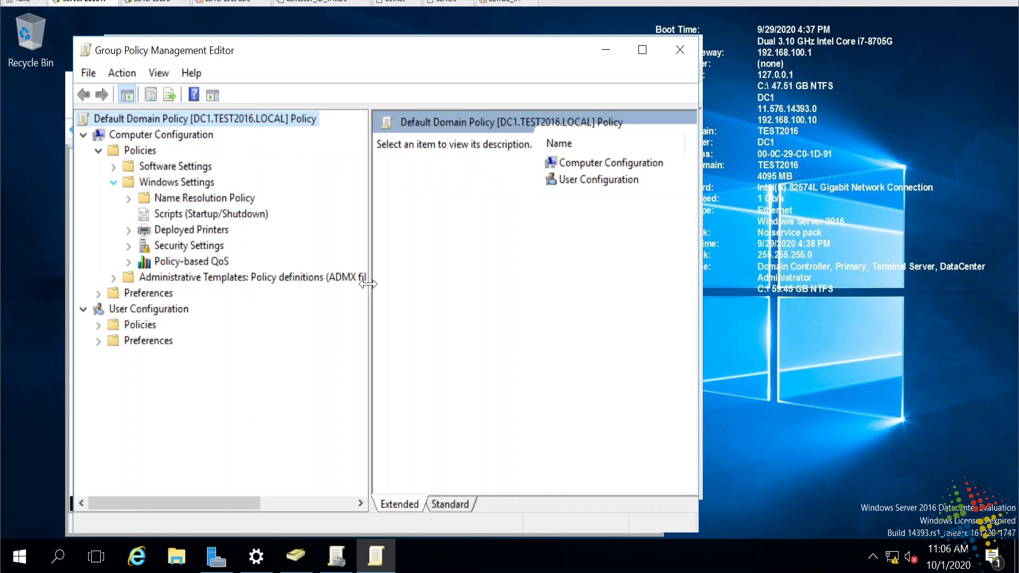
- Navigate Security Settings > Account Policies to Password Policy, showing 42-day maximum age and complexity enabled
{"action": "left_click", "coordinate": [128, 245]}
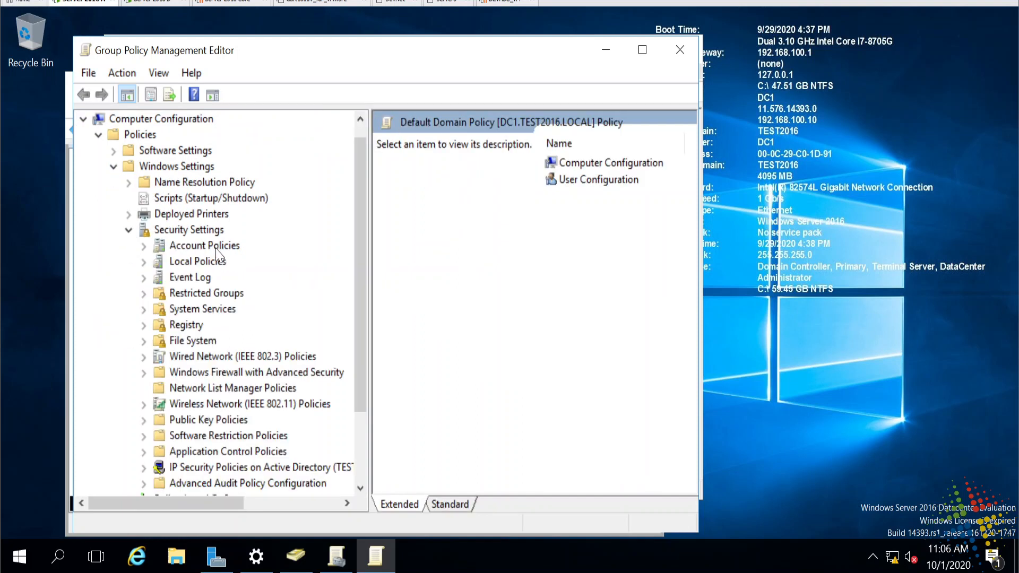
{"action": "left_click", "coordinate": [216, 249]}
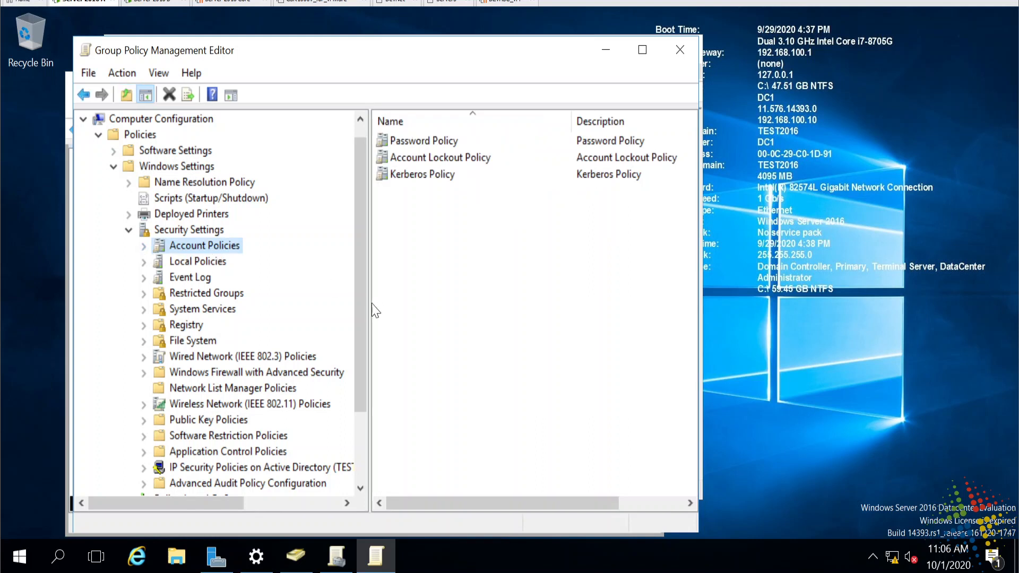
{"action": "left_click_drag", "start_coordinate": [236, 505], "coordinate": [245, 505]}
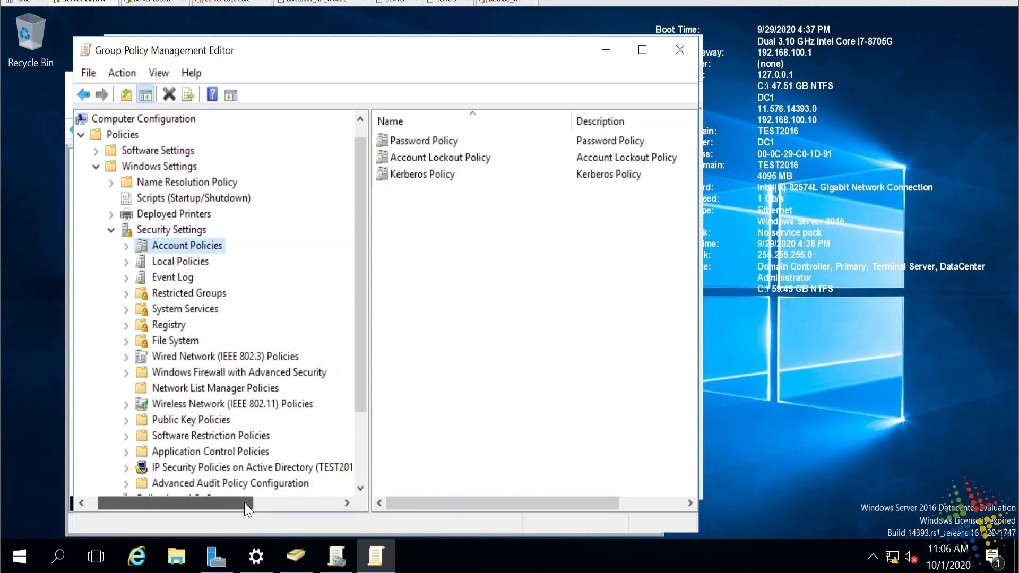
{"action": "left_click", "coordinate": [126, 246]}
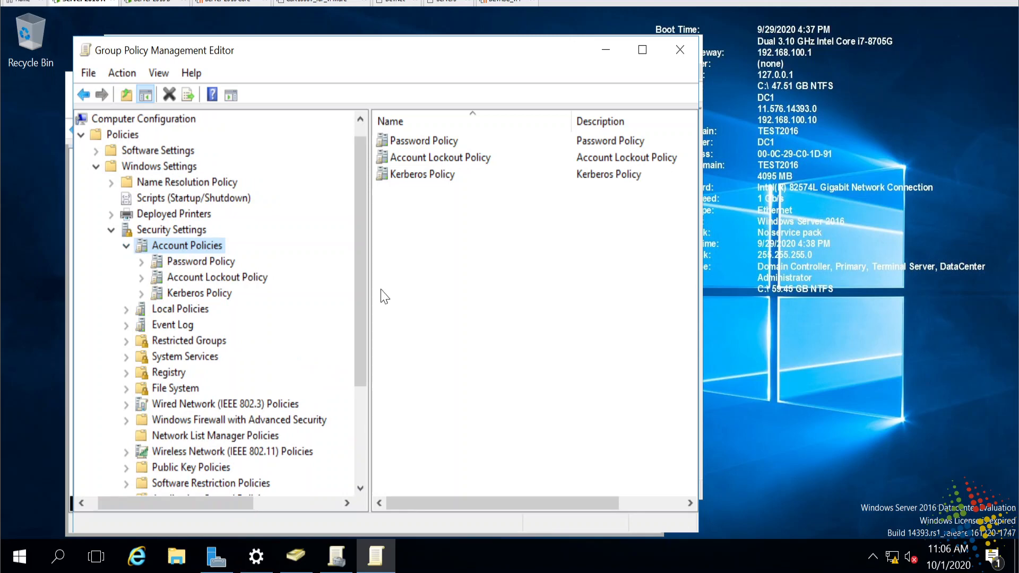
{"action": "left_click", "coordinate": [179, 266]}
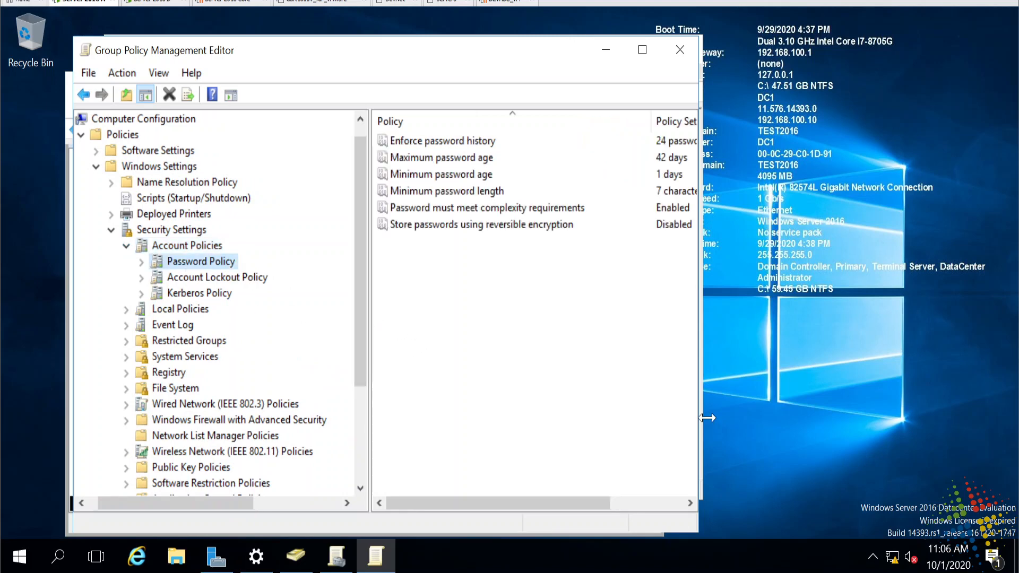
- Widen the editor and review the Enforce password history (24) and Maximum password age rows
{"action": "left_click_drag", "start_coordinate": [699, 426], "coordinate": [876, 426]}
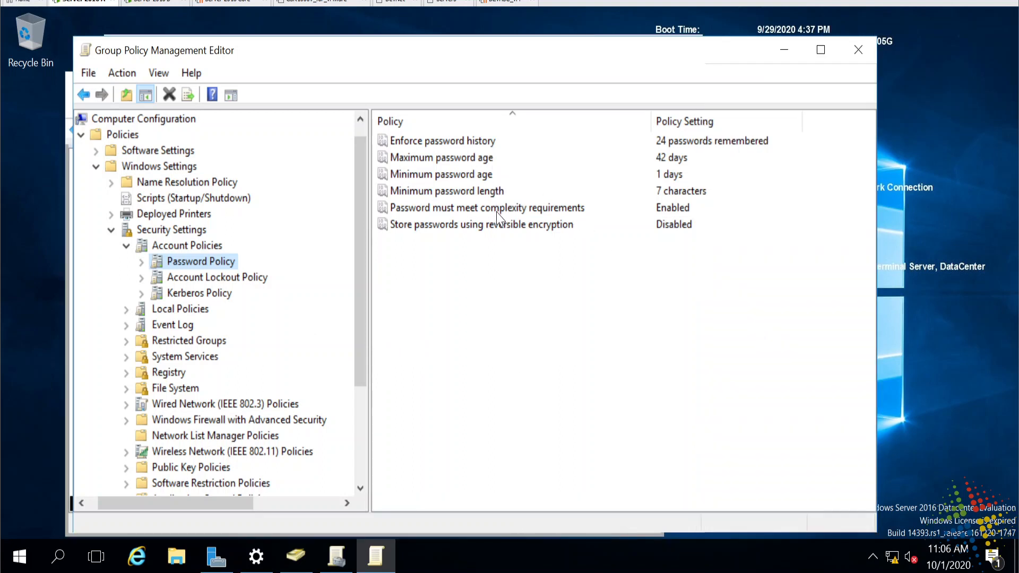
{"action": "left_click", "coordinate": [471, 141]}
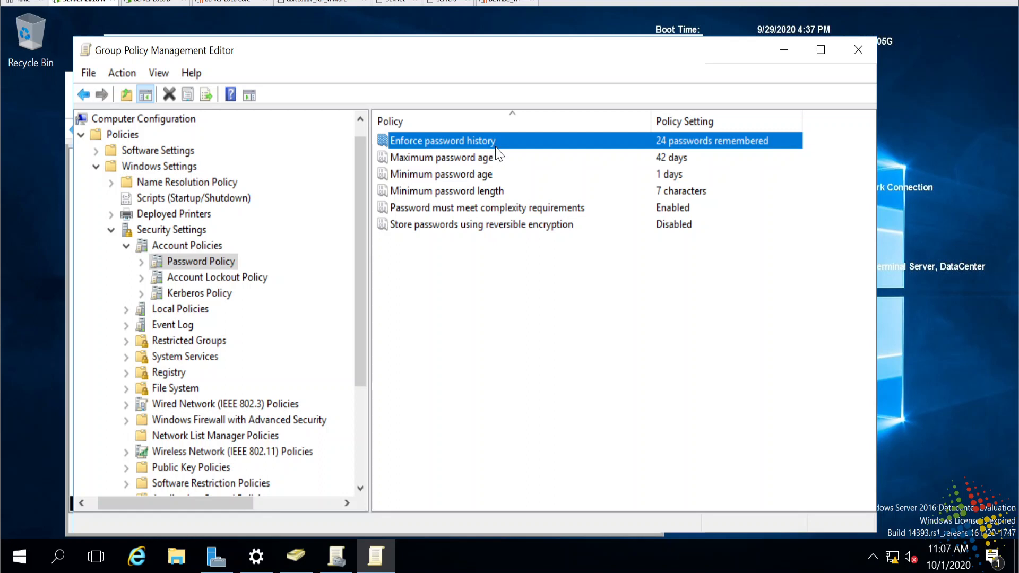
{"action": "left_click", "coordinate": [486, 158]}
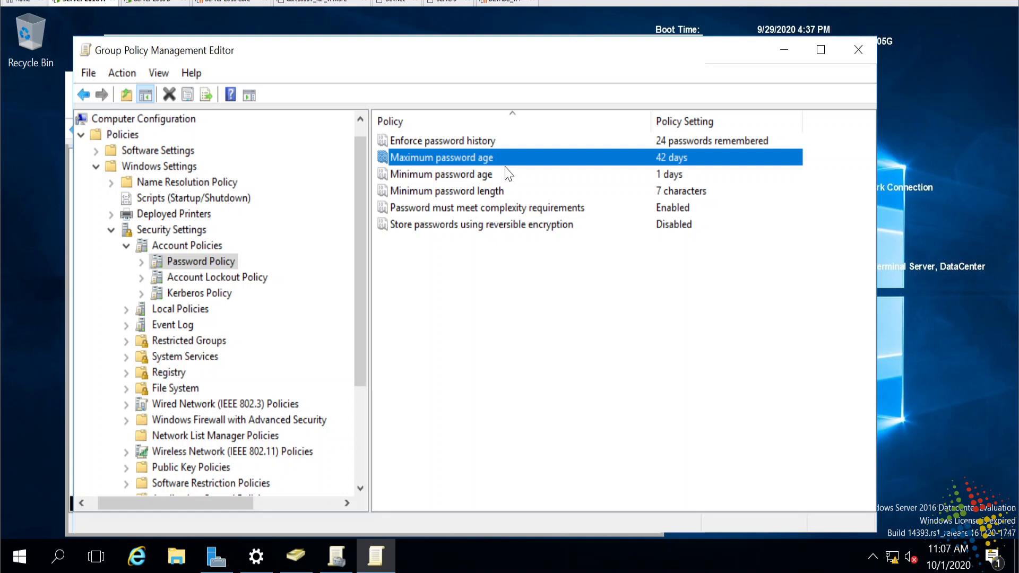
- Change the Maximum password age from 42 to 90 days
{"action": "double_click", "coordinate": [500, 158]}
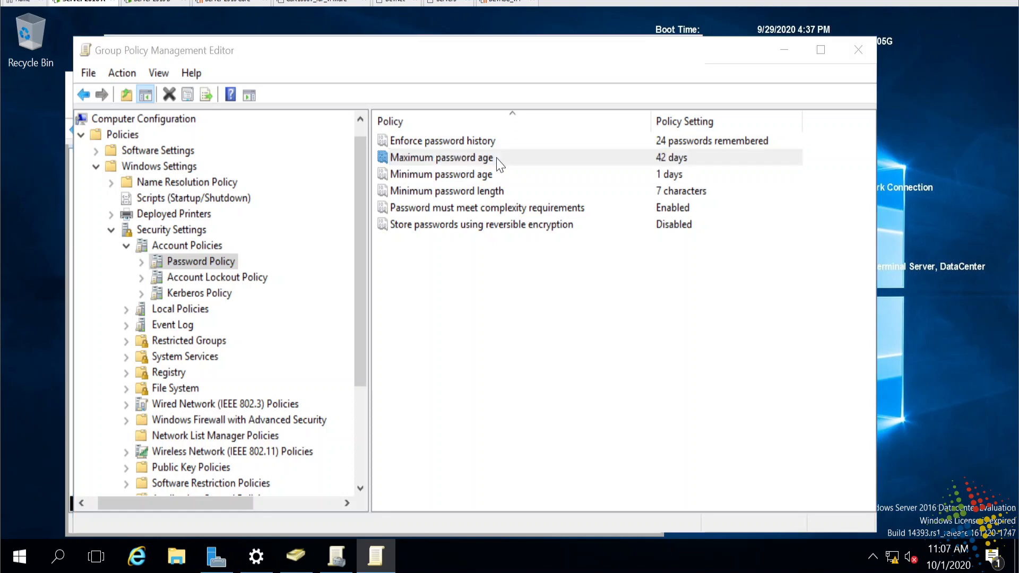
{"action": "double_click", "coordinate": [351, 210]}
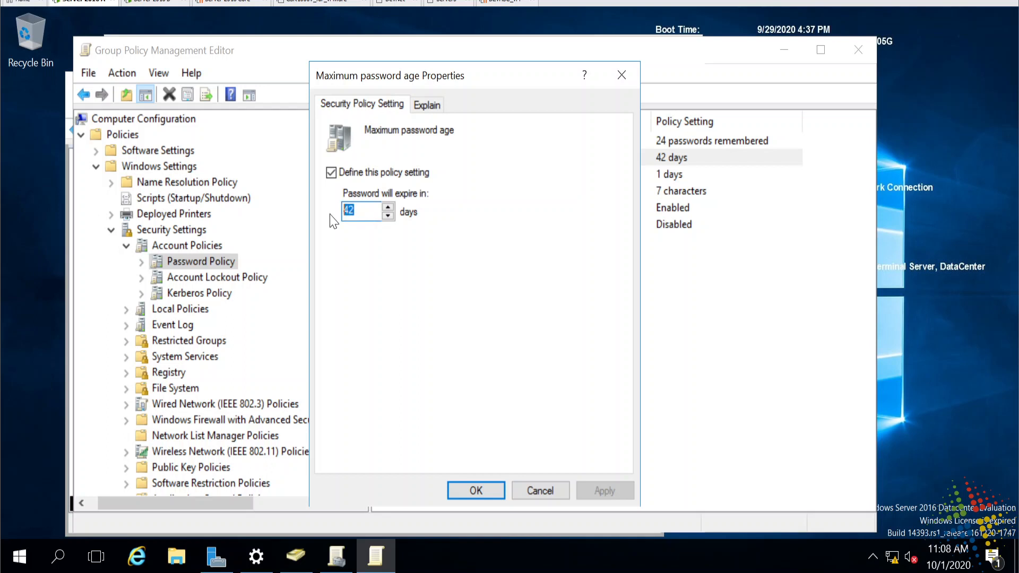
{"action": "type", "text": "90"}
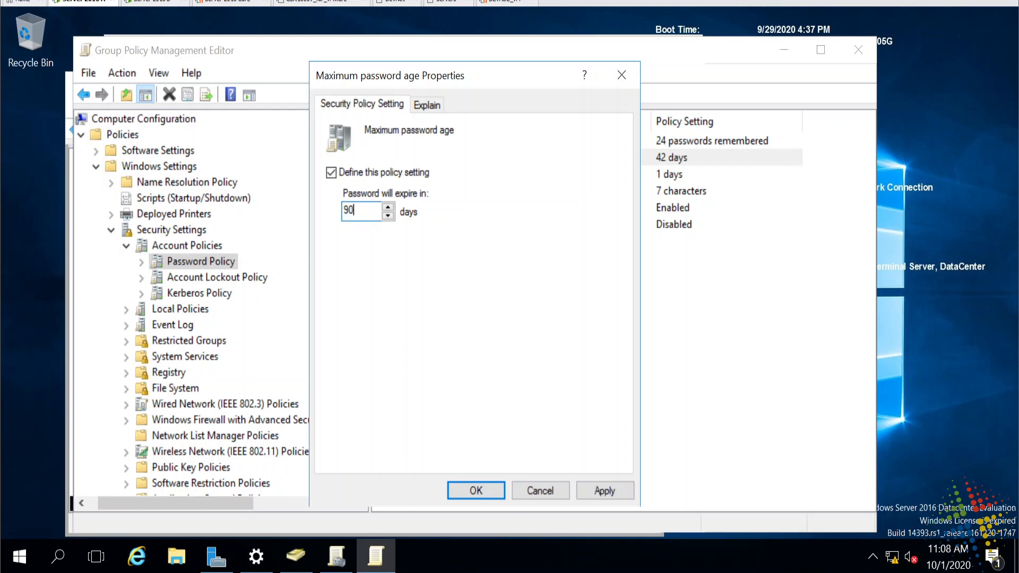
{"action": "left_click", "coordinate": [503, 491]}
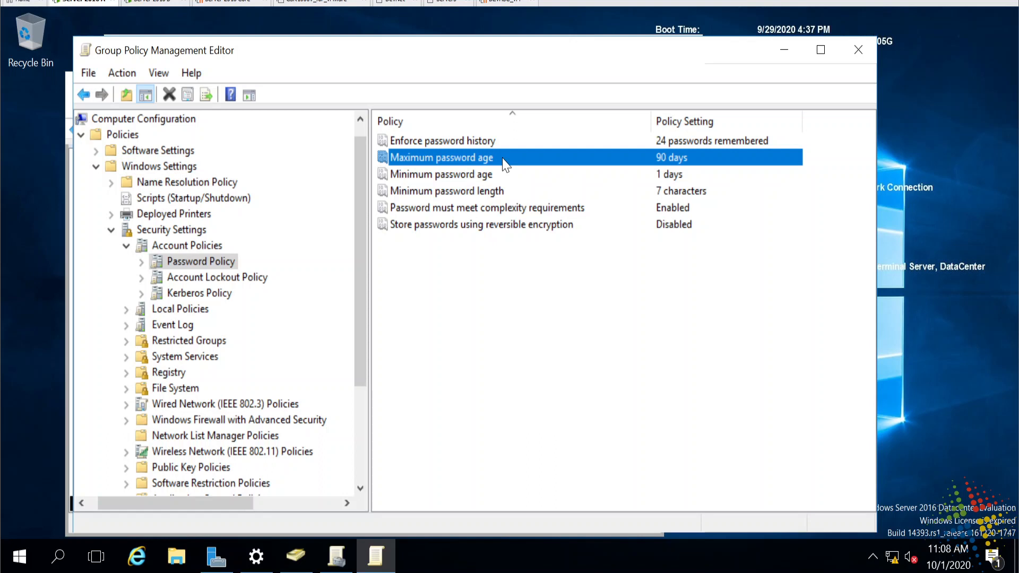
{"action": "left_click", "coordinate": [513, 180]}
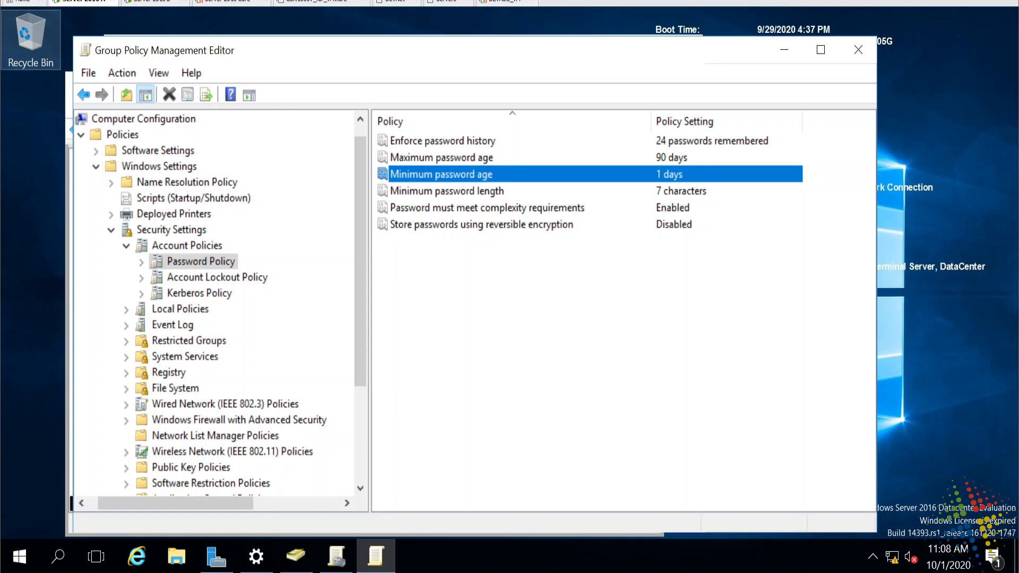
{"action": "left_click_drag", "start_coordinate": [384, 152], "coordinate": [505, 149]}
{"action": "left_click_drag", "start_coordinate": [732, 173], "coordinate": [721, 187]}
{"action": "mouse_move", "coordinate": [383, 179]}
{"action": "left_mouse_down"}
{"action": "mouse_move", "coordinate": [372, 185]}
{"action": "mouse_move", "coordinate": [370, 148]}
{"action": "mouse_move", "coordinate": [371, 160]}
{"action": "left_mouse_up"}
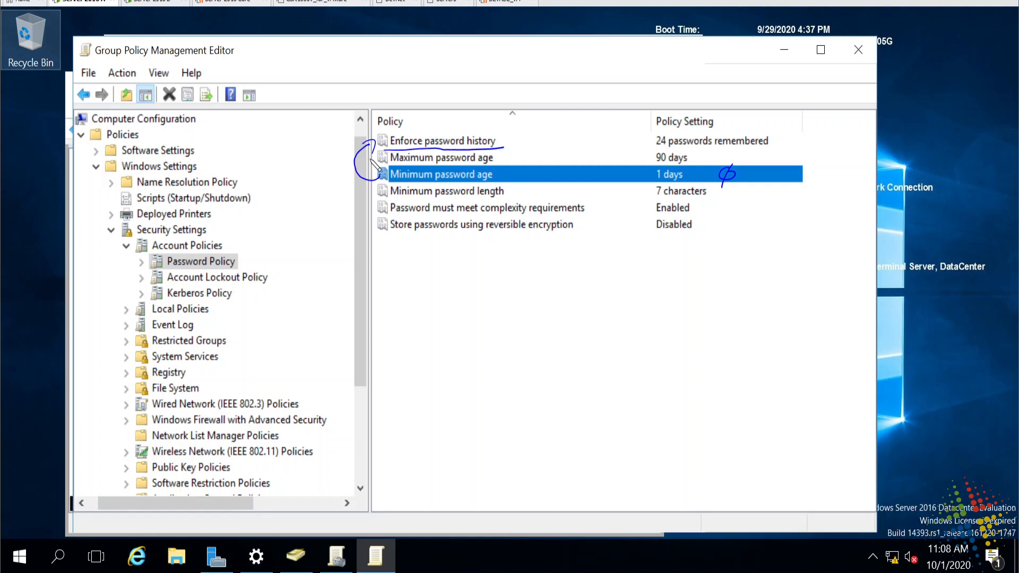
{"action": "key", "text": "Escape"}
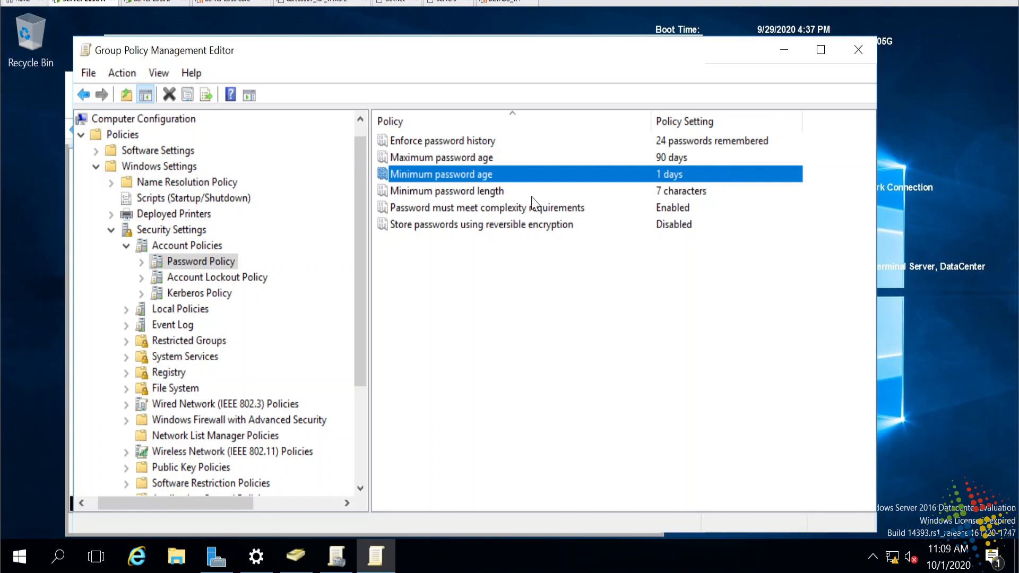
{"action": "left_click", "coordinate": [532, 193]}
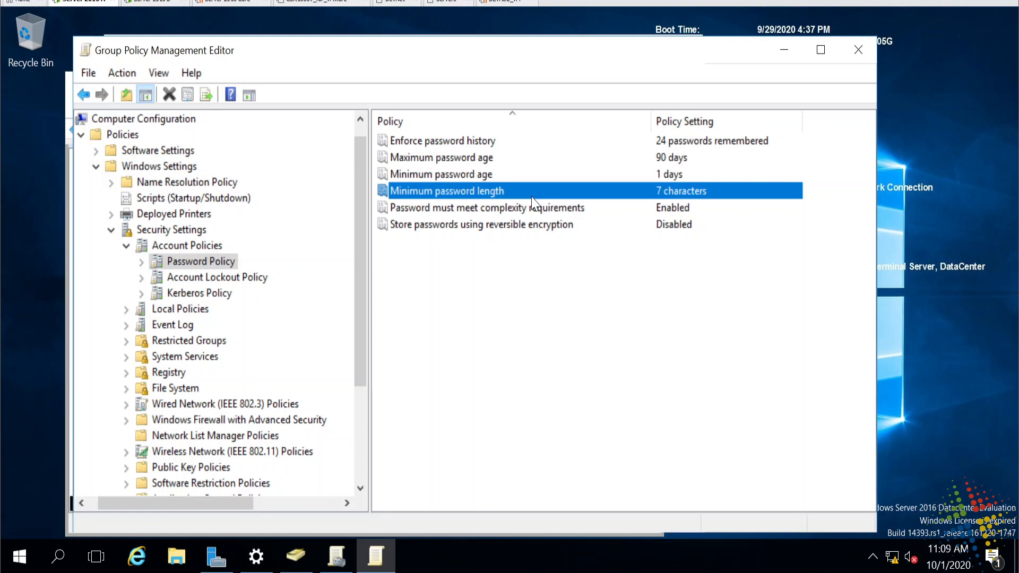
{"action": "left_click", "coordinate": [553, 210]}
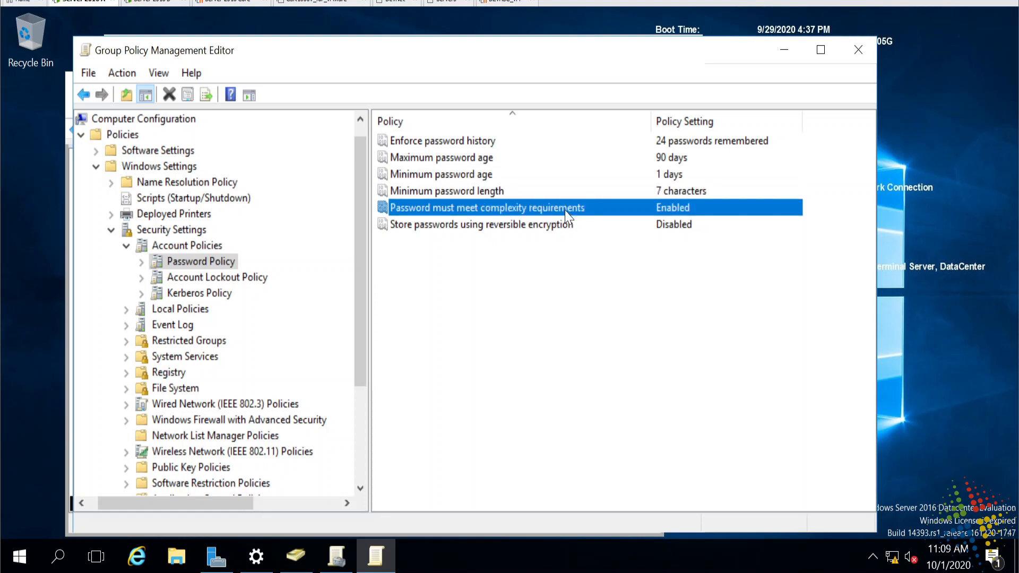
{"action": "double_click", "coordinate": [567, 210]}
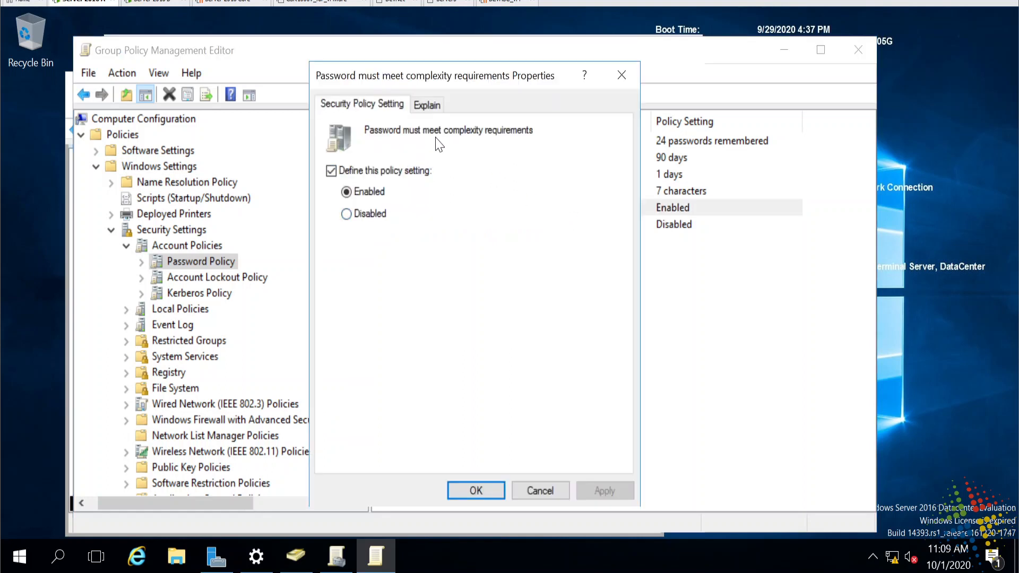
{"action": "left_click", "coordinate": [428, 105]}
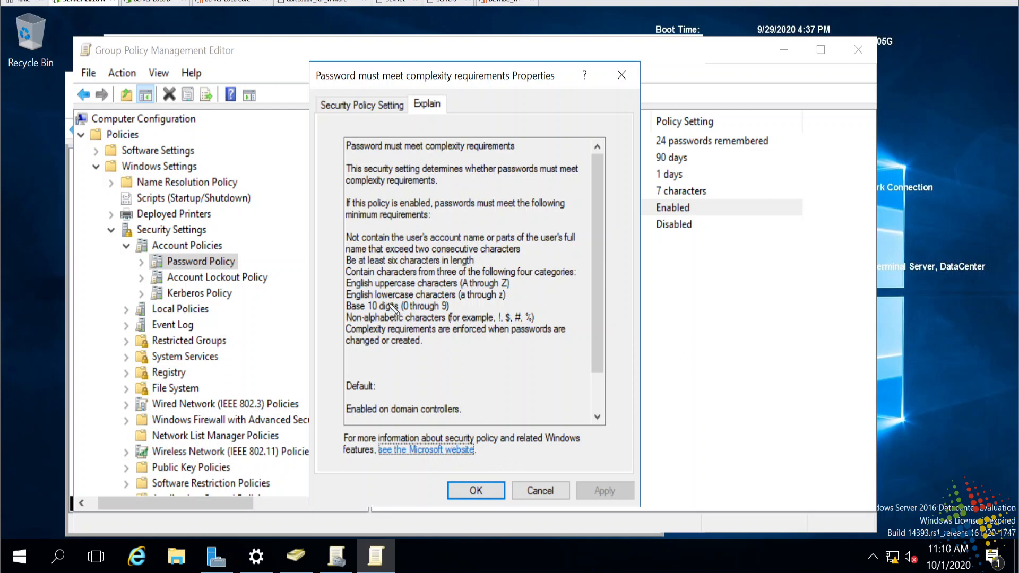
{"action": "mouse_move", "coordinate": [375, 292]}
{"action": "left_mouse_down"}
{"action": "mouse_move", "coordinate": [422, 291]}
{"action": "mouse_move", "coordinate": [404, 312]}
{"action": "mouse_move", "coordinate": [371, 323]}
{"action": "mouse_move", "coordinate": [403, 323]}
{"action": "left_mouse_up"}
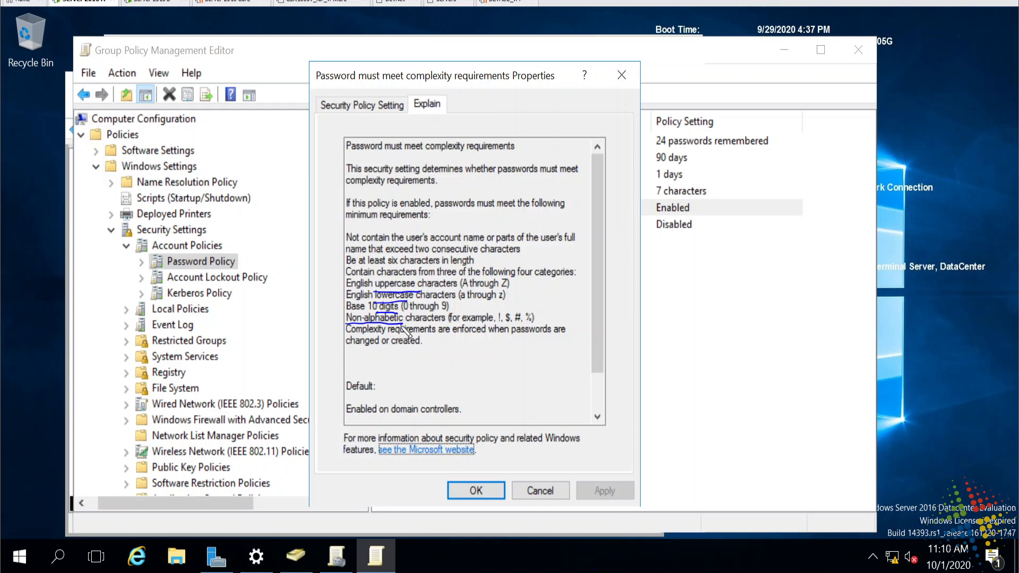
{"action": "left_click_drag", "start_coordinate": [419, 361], "coordinate": [418, 391]}
{"action": "mouse_move", "coordinate": [413, 359]}
{"action": "left_mouse_down"}
{"action": "mouse_move", "coordinate": [444, 392]}
{"action": "mouse_move", "coordinate": [512, 393]}
{"action": "mouse_move", "coordinate": [547, 374]}
{"action": "mouse_move", "coordinate": [559, 376]}
{"action": "mouse_move", "coordinate": [552, 394]}
{"action": "left_mouse_up"}
{"action": "mouse_move", "coordinate": [565, 372]}
{"action": "left_mouse_down"}
{"action": "mouse_move", "coordinate": [571, 392]}
{"action": "mouse_move", "coordinate": [583, 391]}
{"action": "left_mouse_up"}
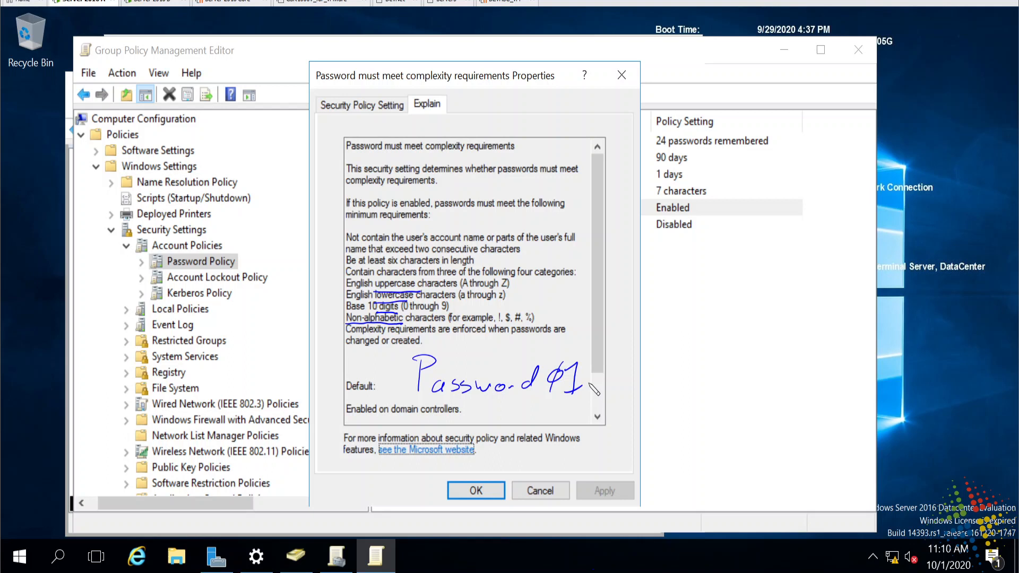
{"action": "left_click_drag", "start_coordinate": [407, 404], "coordinate": [445, 402]}
{"action": "left_click_drag", "start_coordinate": [545, 401], "coordinate": [580, 404]}
{"action": "key", "text": "Escape"}
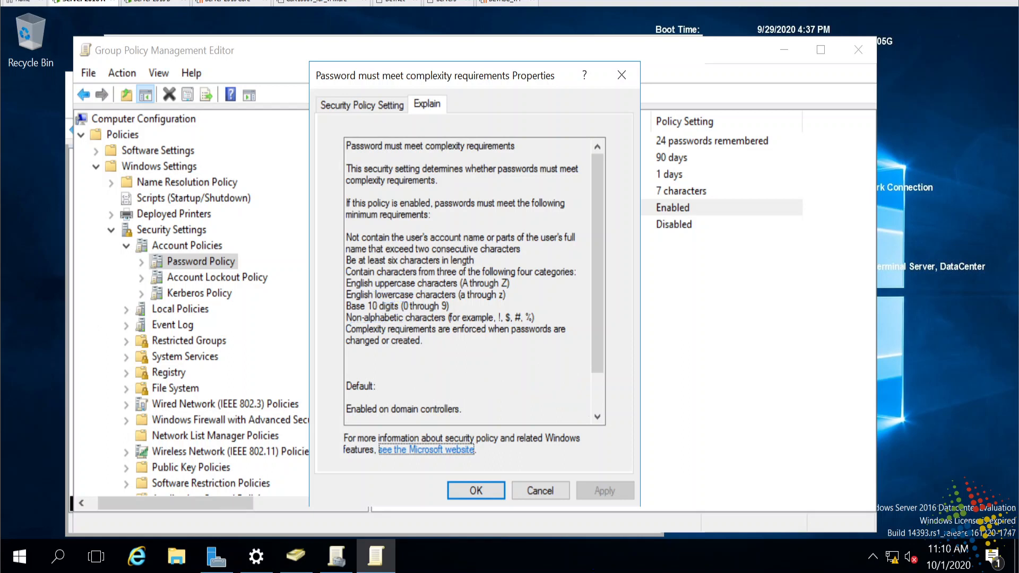
{"action": "left_click", "coordinate": [381, 110]}
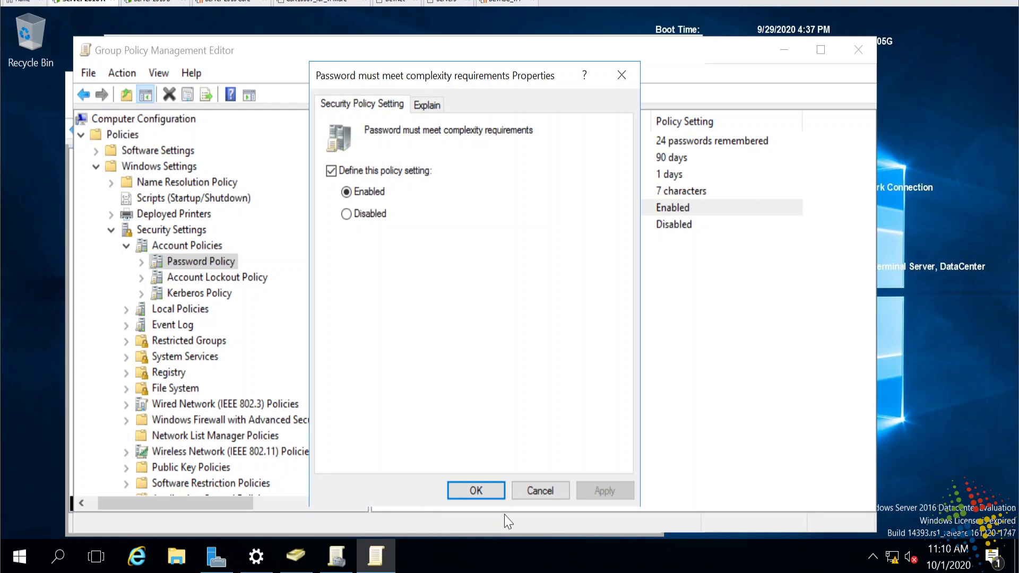
{"action": "left_click", "coordinate": [537, 491]}
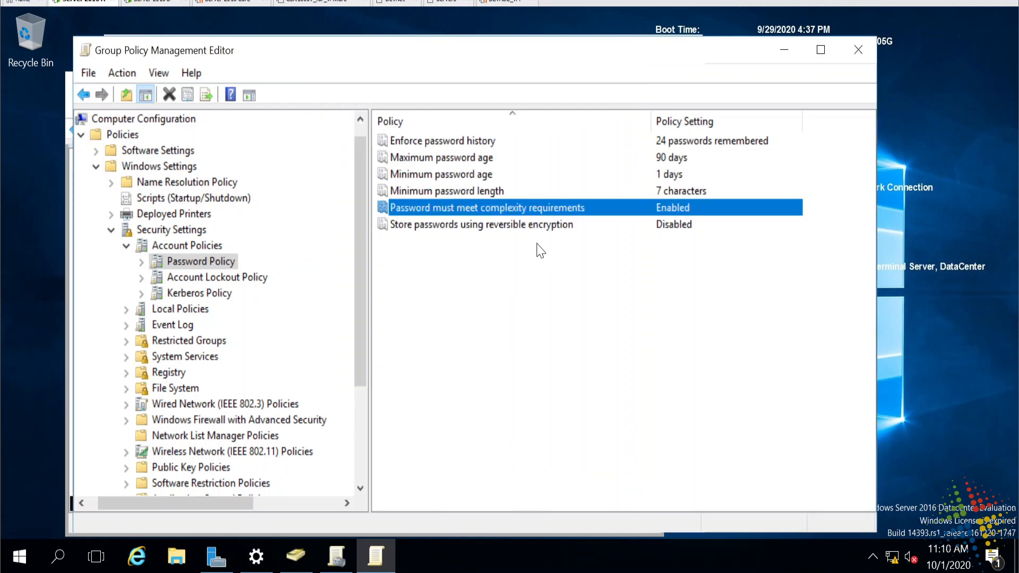
- Check the reversible encryption setting without changing it, then show the Account Lockout Policy
{"action": "double_click", "coordinate": [549, 228]}
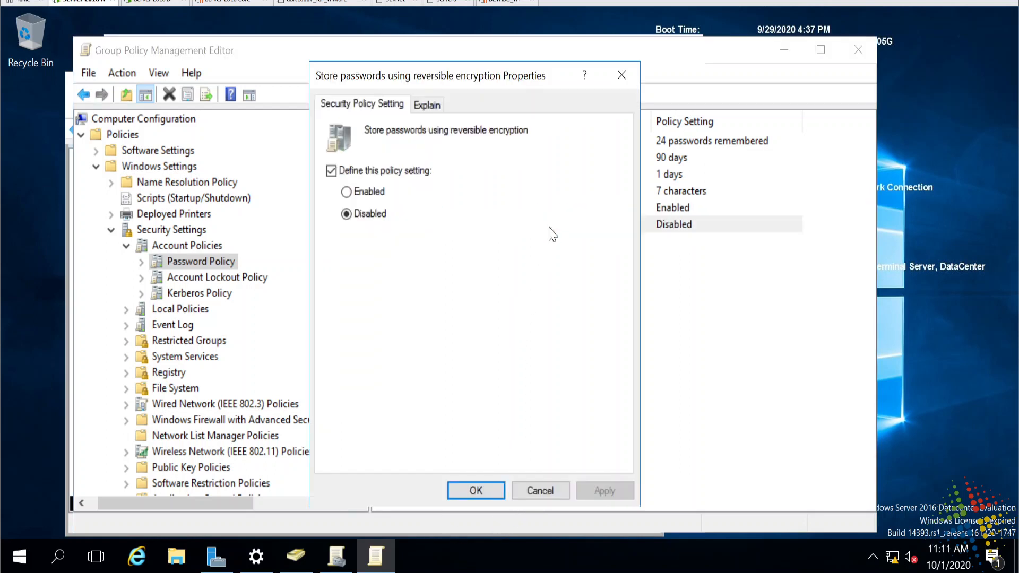
{"action": "left_click", "coordinate": [540, 490]}
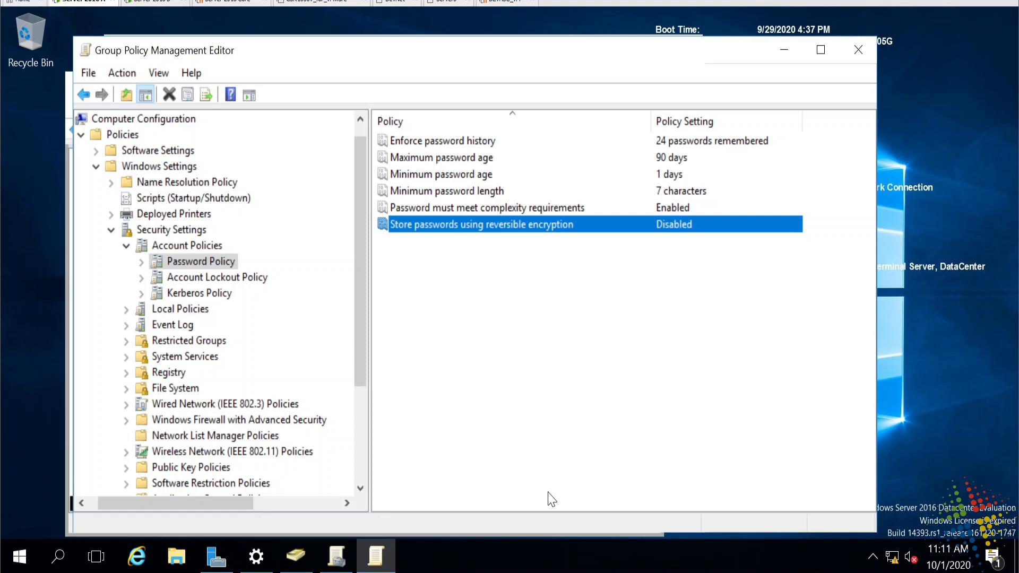
{"action": "left_click", "coordinate": [235, 280]}
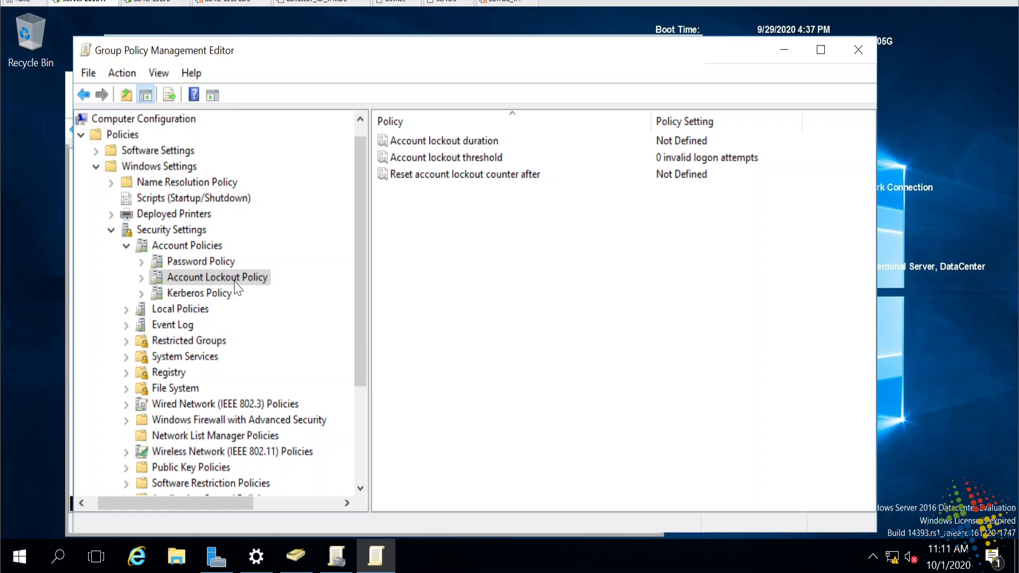
- Read the Account lockout duration explanation, then open the Account lockout threshold properties
{"action": "left_click", "coordinate": [498, 142]}
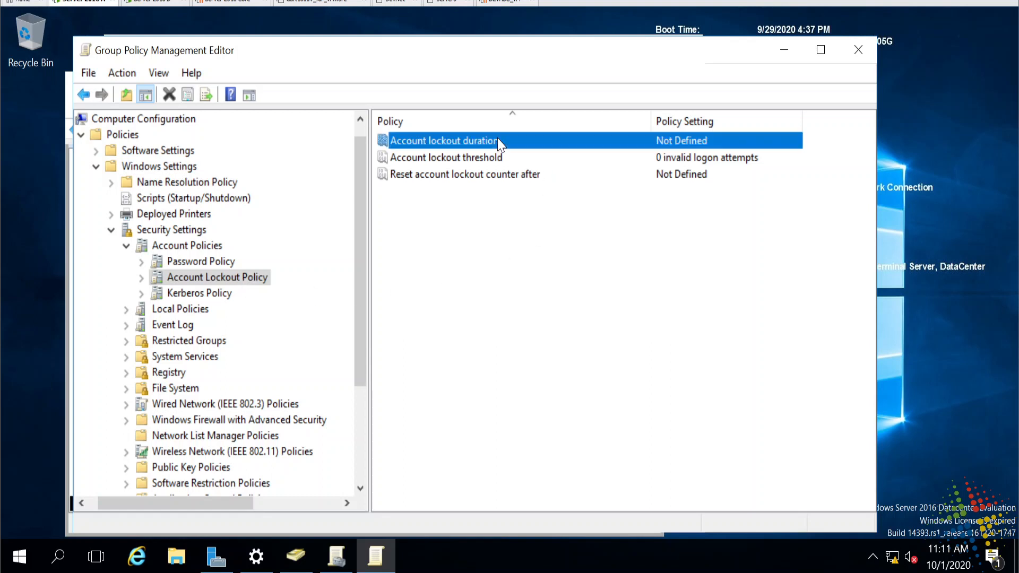
{"action": "double_click", "coordinate": [499, 142]}
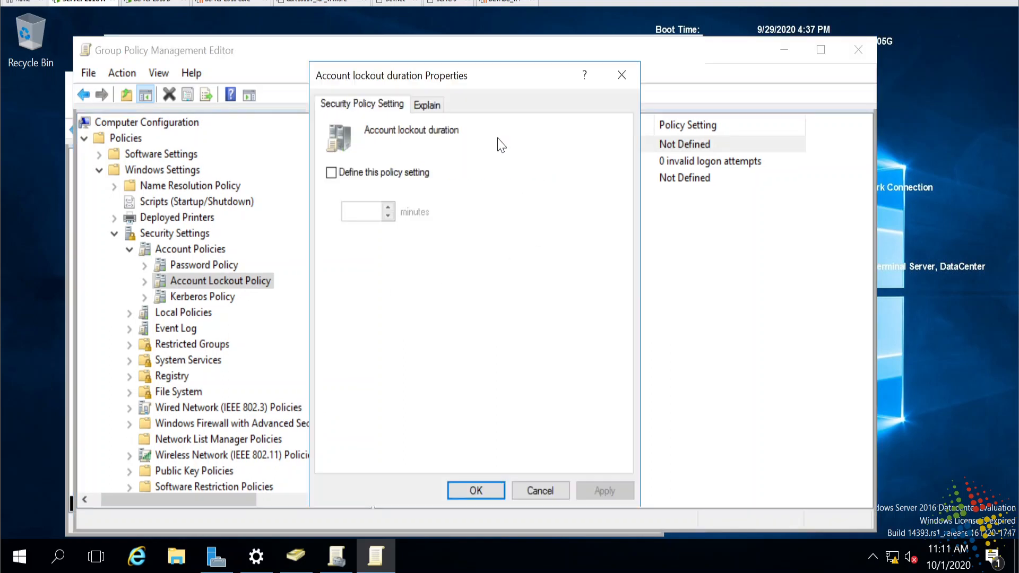
{"action": "left_click", "coordinate": [430, 105]}
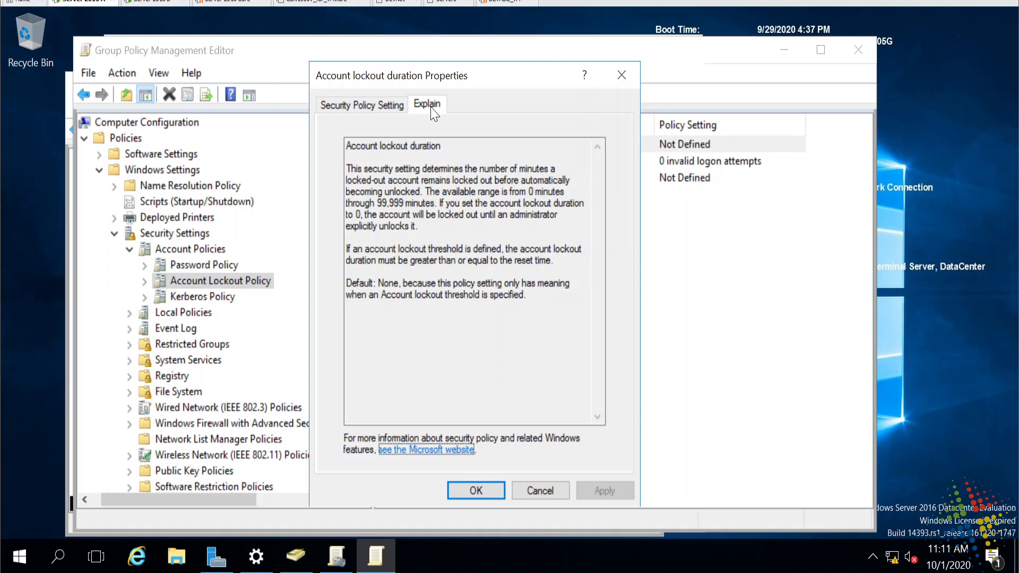
{"action": "left_click", "coordinate": [544, 495]}
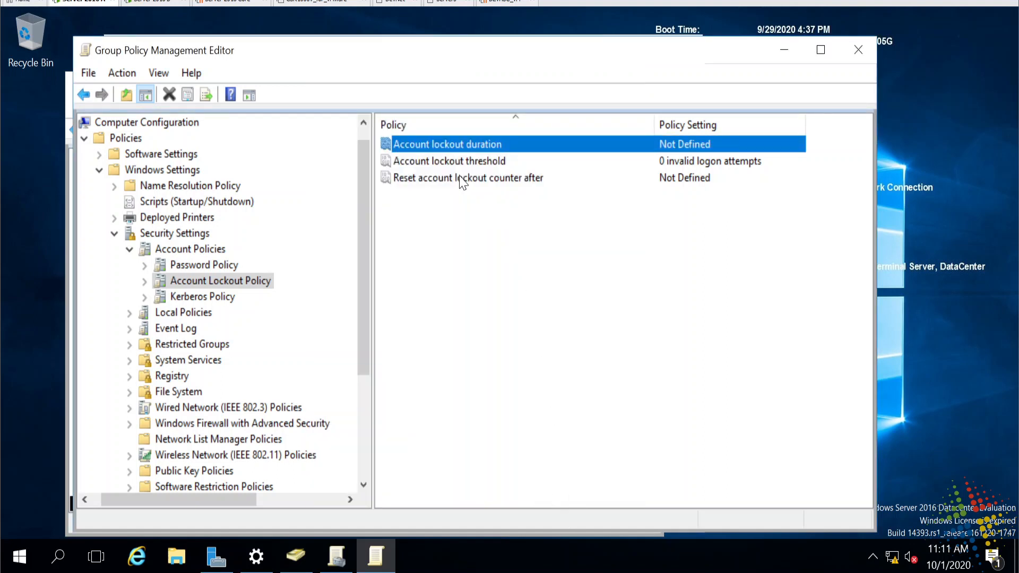
{"action": "double_click", "coordinate": [512, 162]}
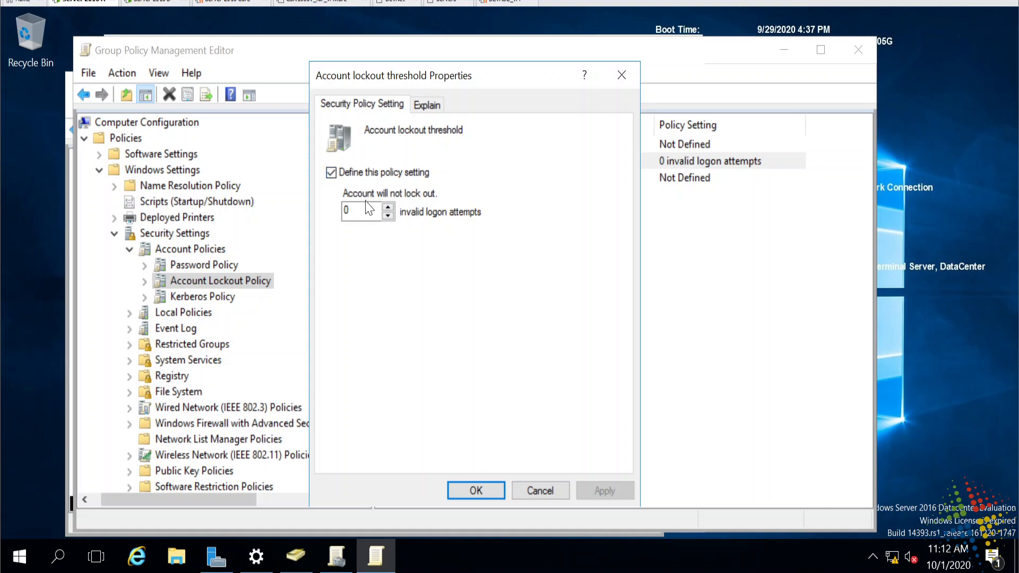
- Set the lockout threshold to 3 attempts, accepting the suggested 30-minute duration and reset
{"action": "double_click", "coordinate": [346, 210]}
{"action": "type", "text": "3"}
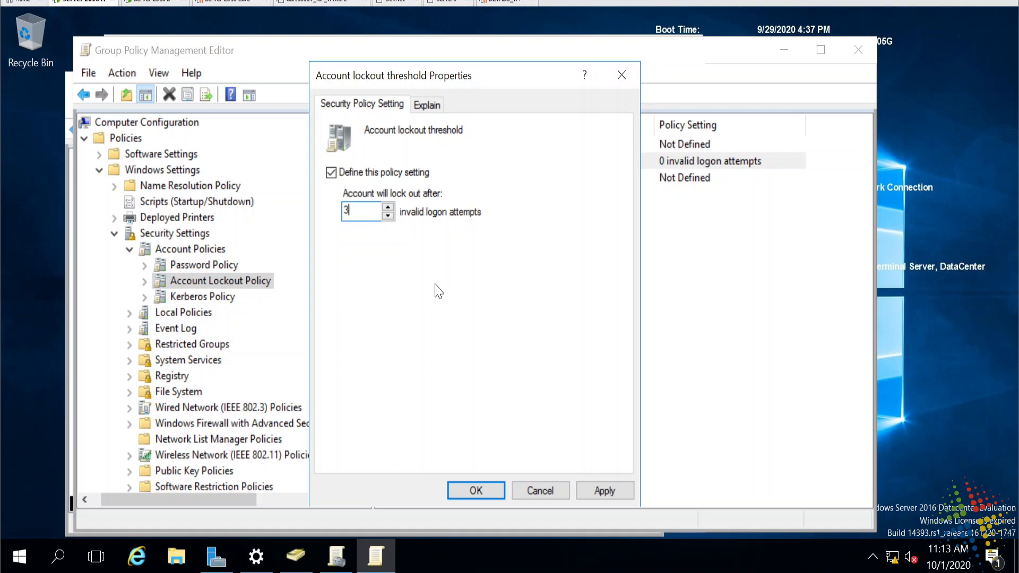
{"action": "left_click", "coordinate": [460, 491]}
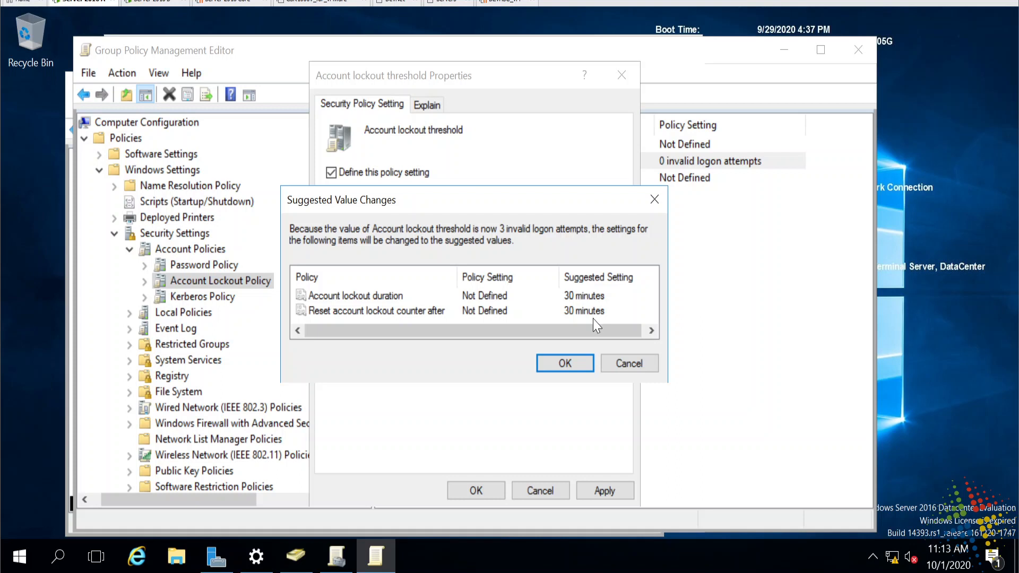
{"action": "left_click", "coordinate": [583, 366]}
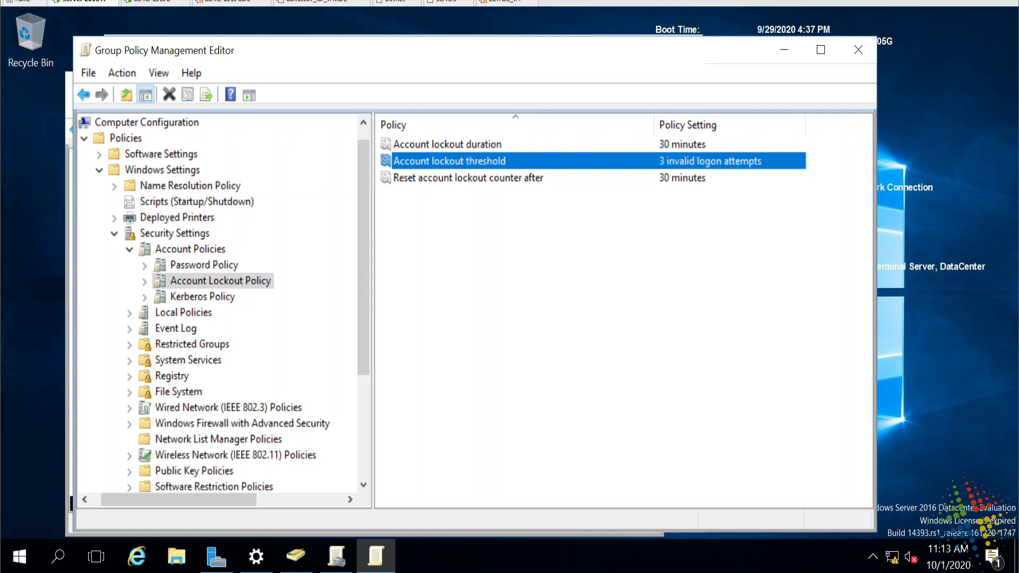
{"action": "mouse_move", "coordinate": [768, 162]}
{"action": "left_mouse_down"}
{"action": "mouse_move", "coordinate": [770, 148]}
{"action": "mouse_move", "coordinate": [738, 146]}
{"action": "mouse_move", "coordinate": [757, 152]}
{"action": "left_mouse_up"}
{"action": "left_click_drag", "start_coordinate": [660, 170], "coordinate": [766, 168]}
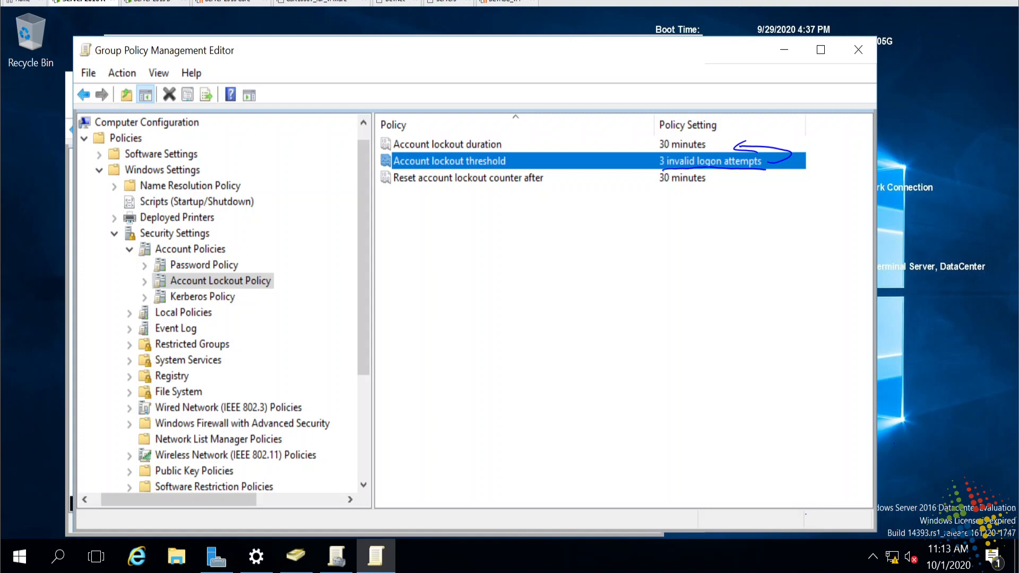
{"action": "left_click_drag", "start_coordinate": [395, 187], "coordinate": [535, 185]}
{"action": "left_click_drag", "start_coordinate": [654, 188], "coordinate": [721, 186]}
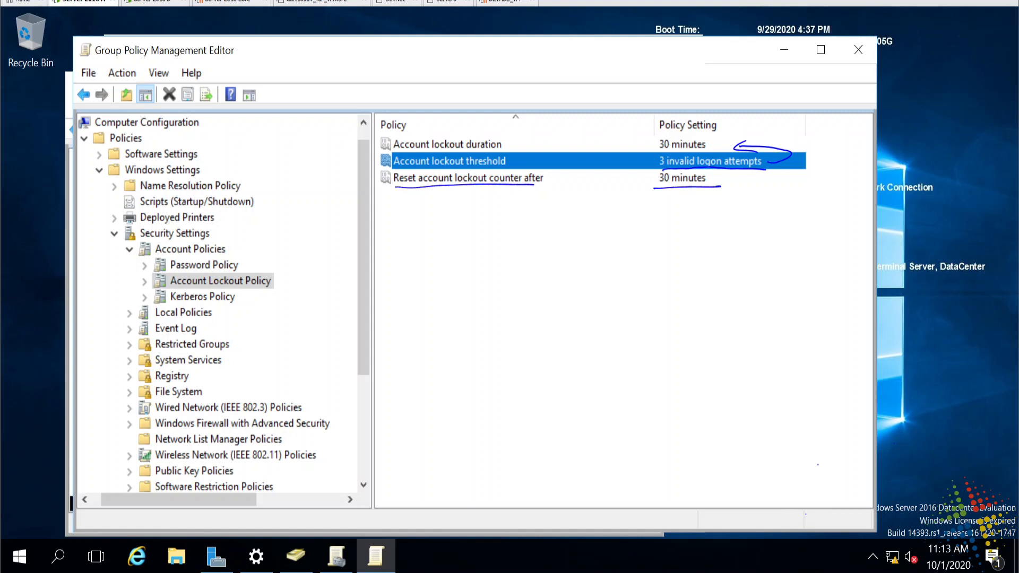
{"action": "mouse_move", "coordinate": [654, 180]}
{"action": "left_mouse_down"}
{"action": "mouse_move", "coordinate": [628, 178]}
{"action": "mouse_move", "coordinate": [645, 156]}
{"action": "mouse_move", "coordinate": [651, 167]}
{"action": "left_mouse_up"}
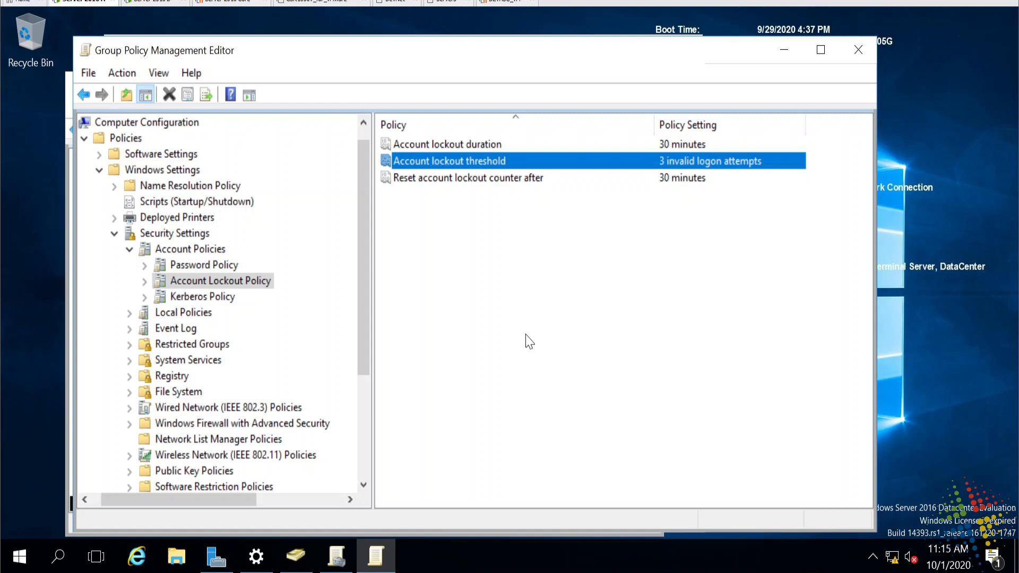
- Recheck the Password Policy's Maximum password age and the Account Lockout Policy settings
{"action": "left_click", "coordinate": [188, 265]}
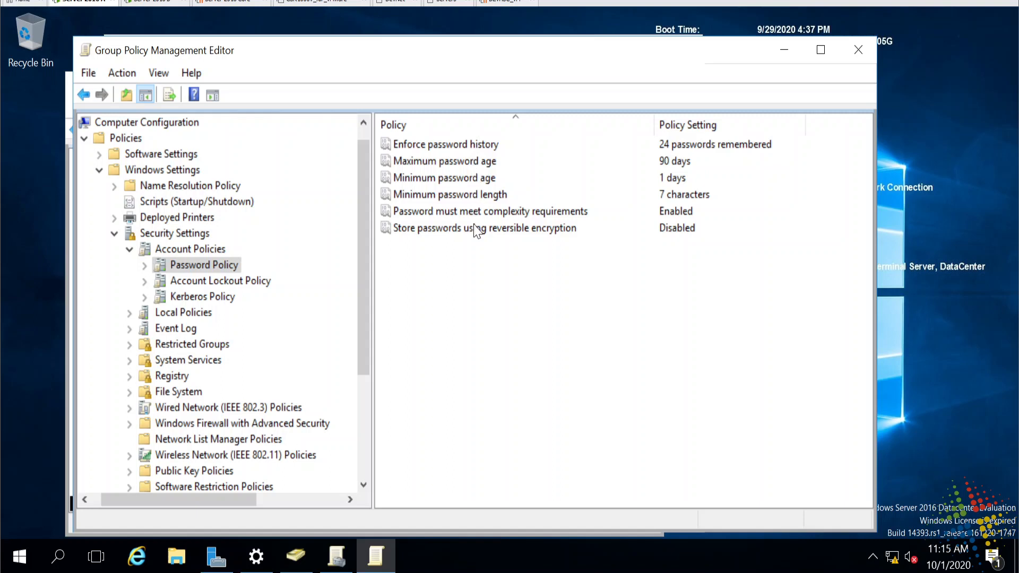
{"action": "left_click", "coordinate": [485, 166]}
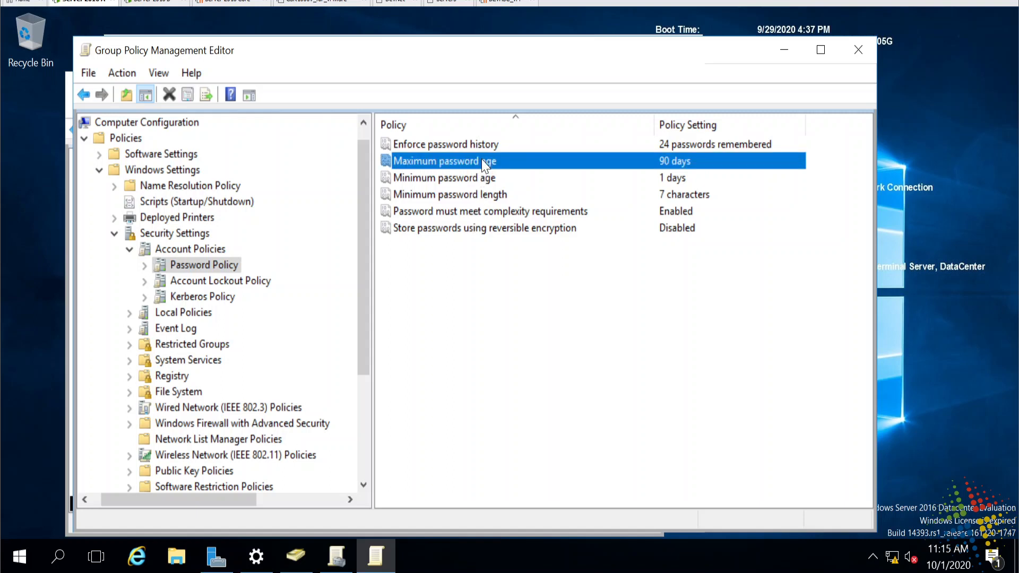
{"action": "left_click", "coordinate": [234, 285]}
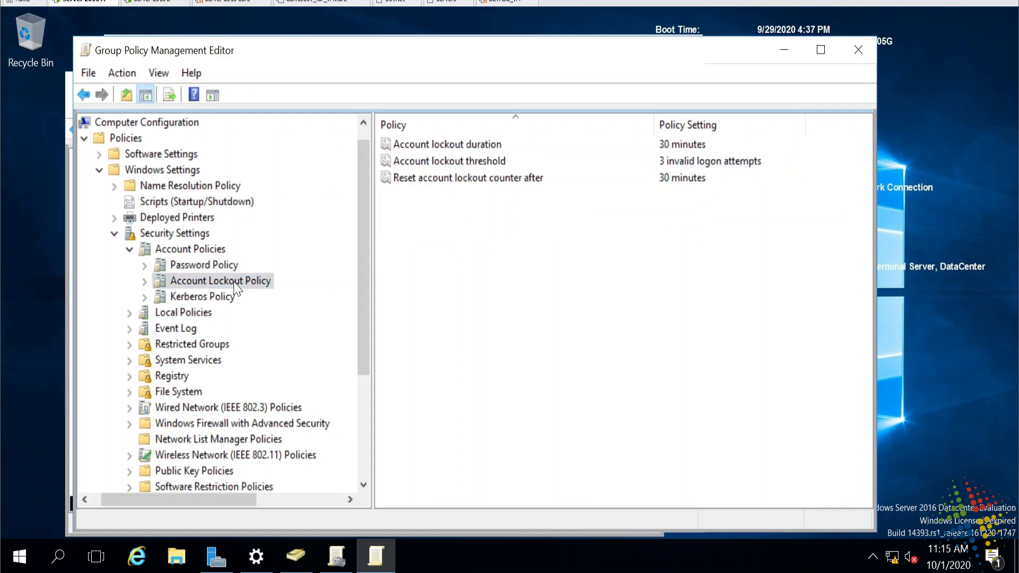
- Close the Group Policy Management Editor and bring Active Directory Users and Computers forward
{"action": "left_click_drag", "start_coordinate": [276, 57], "coordinate": [267, 171]}
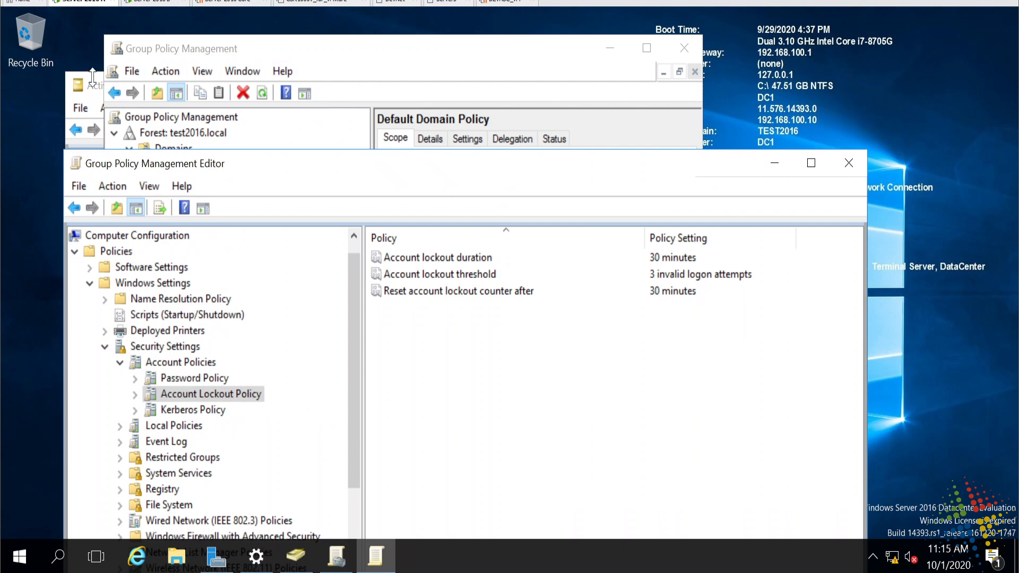
{"action": "left_click_drag", "start_coordinate": [628, 170], "coordinate": [636, 128]}
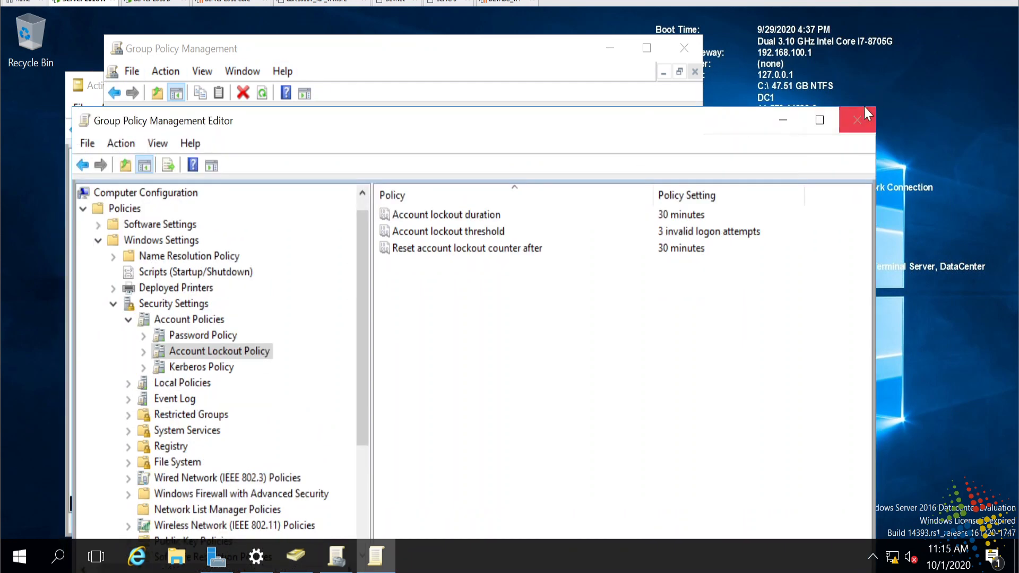
{"action": "left_click", "coordinate": [866, 113]}
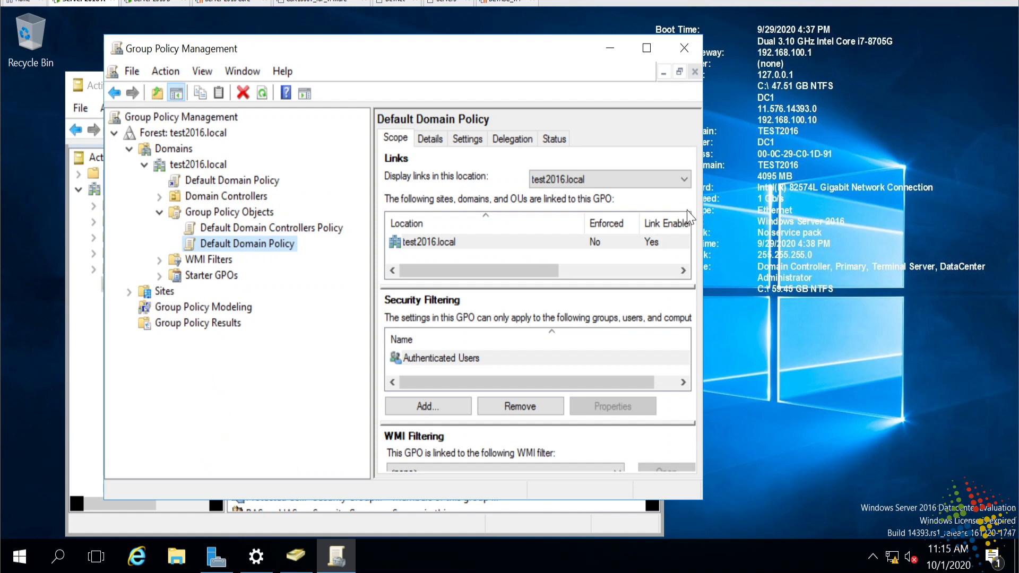
{"action": "left_click", "coordinate": [111, 525]}
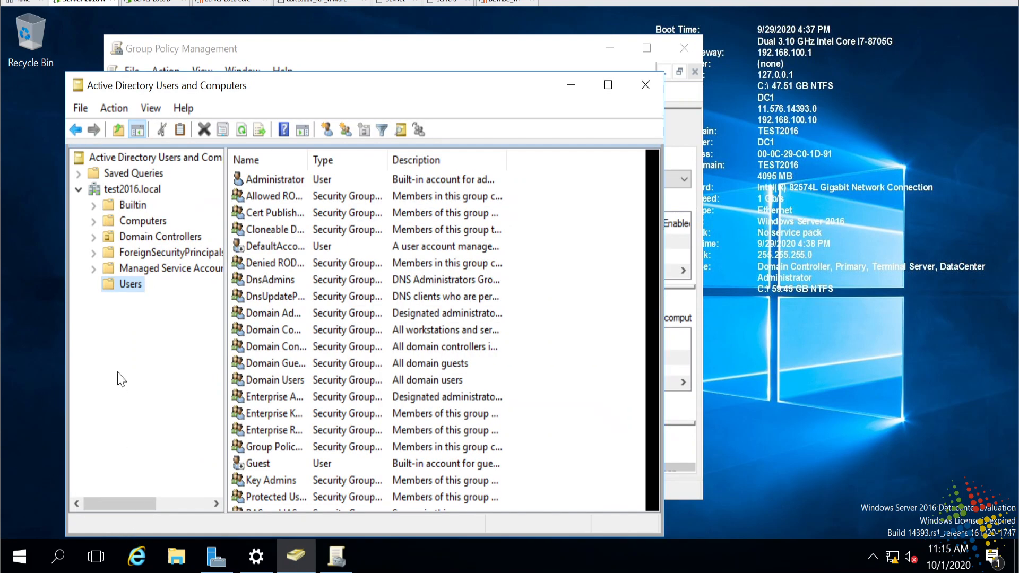
- Start a new user in the Users container named Test User1 with logon name testuser1
{"action": "right_click", "coordinate": [129, 284]}
{"action": "mouse_move", "coordinate": [193, 345]}
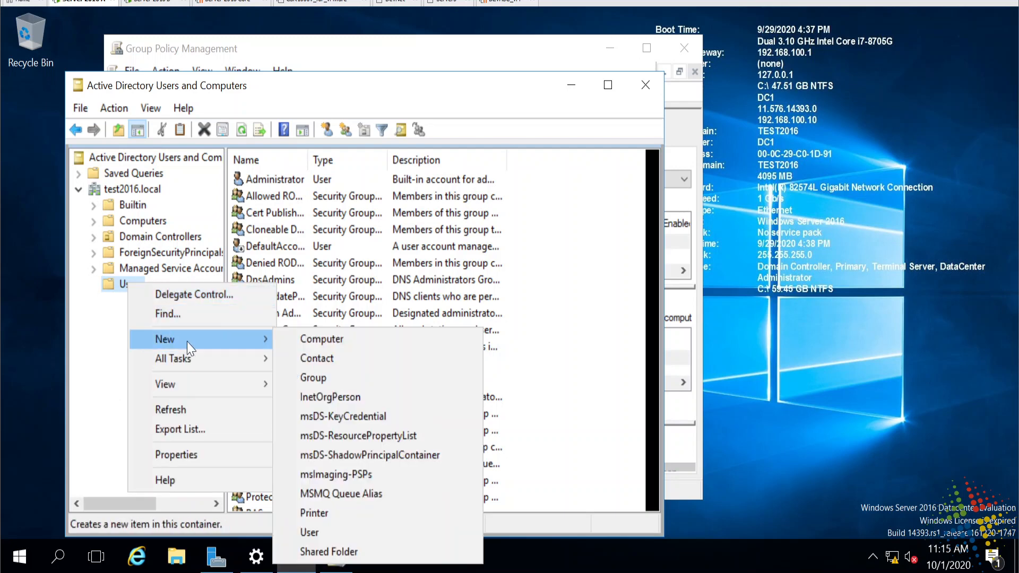
{"action": "left_click", "coordinate": [318, 532]}
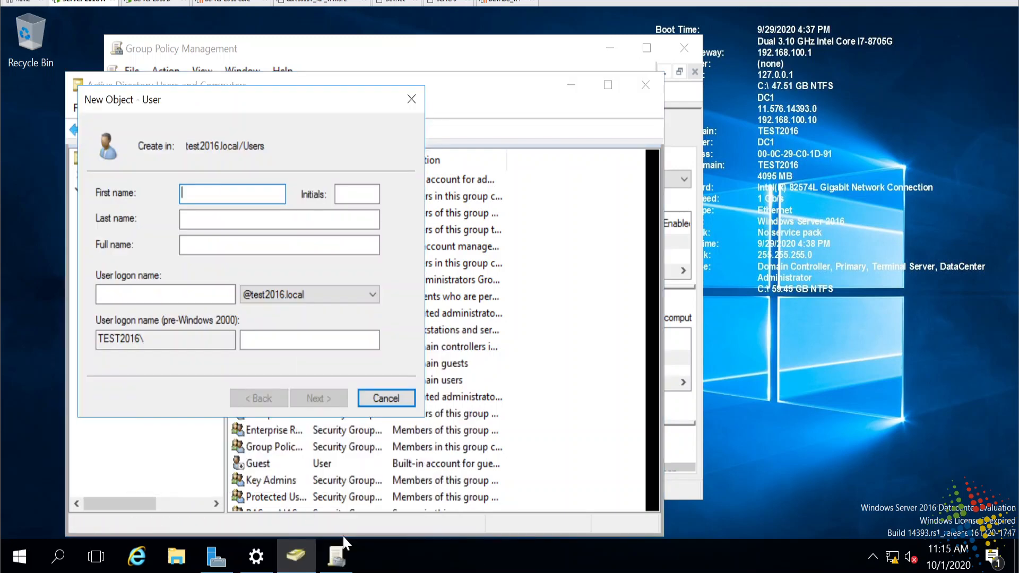
{"action": "type", "text": "Test"}
{"action": "key", "text": "Tab"}
{"action": "key", "text": "Tab"}
{"action": "type", "text": "User1"}
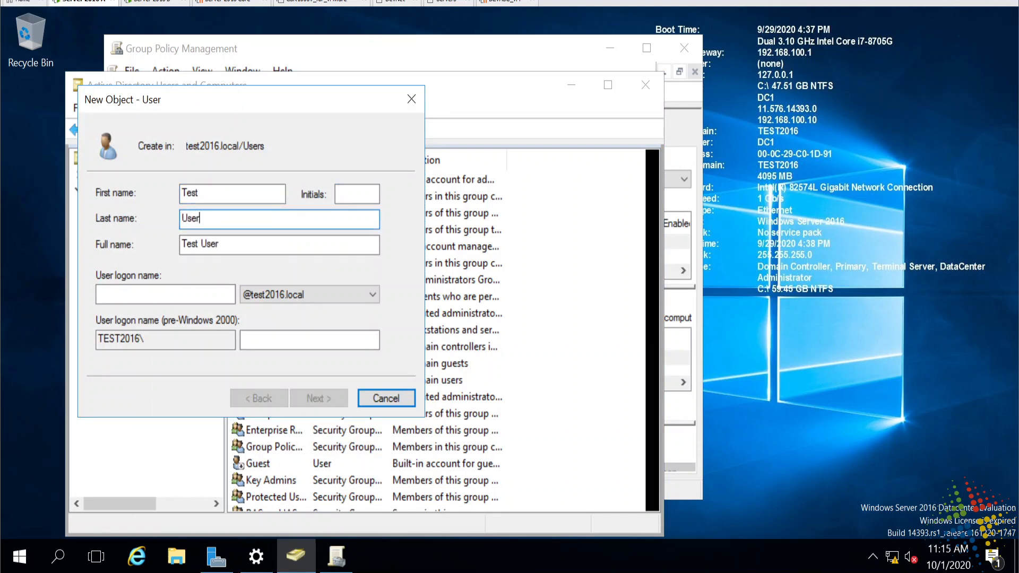
{"action": "key", "text": "Tab"}
{"action": "key", "text": "Tab"}
{"action": "key", "text": "Tab"}
{"action": "key", "text": "shift+Tab"}
{"action": "type", "text": "testuser1"}
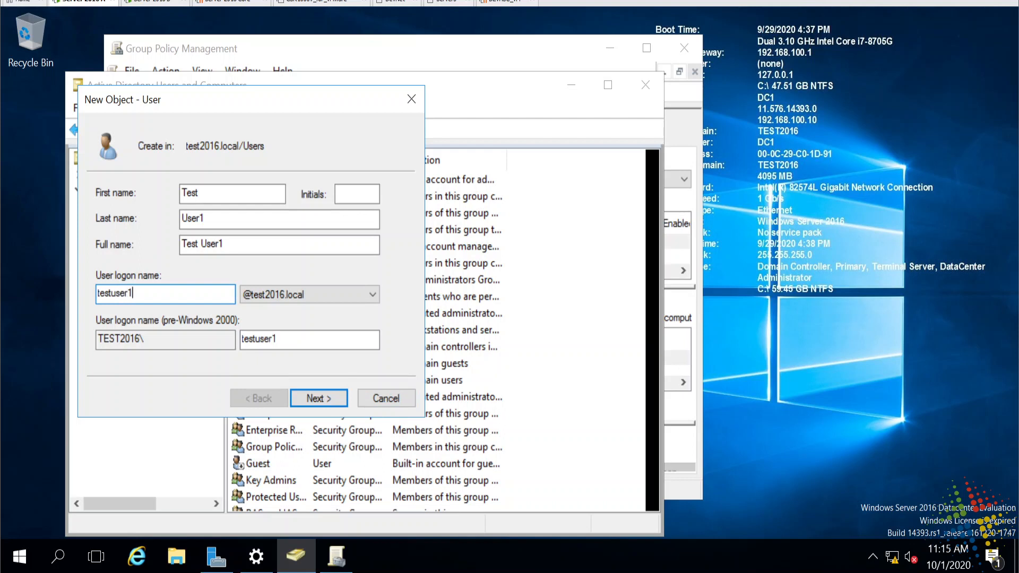
{"action": "key", "text": "Return"}
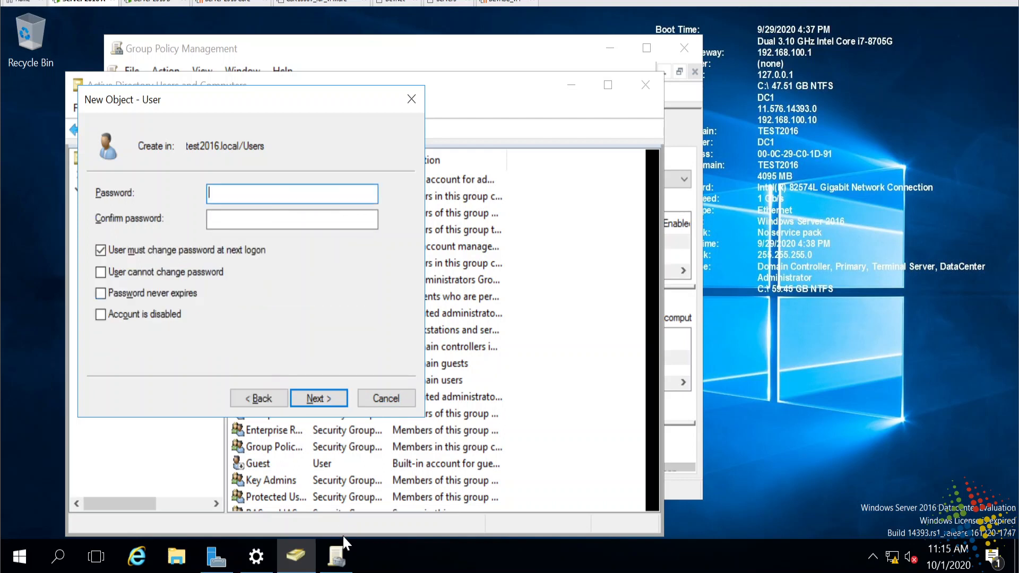
- Set Test User1's password, fixing the mismatch, with no forced change at next logon
{"action": "type", "text": "Password1!"}
{"action": "key", "text": "Tab"}
{"action": "type", "text": "Password"}
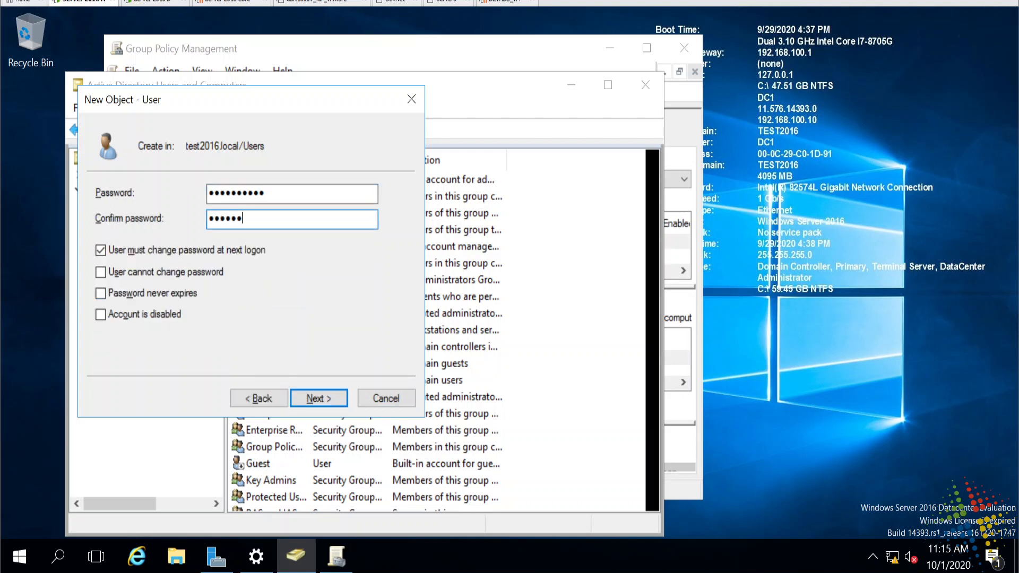
{"action": "type", "text": "123"}
{"action": "key", "text": "Tab"}
{"action": "key", "text": "space"}
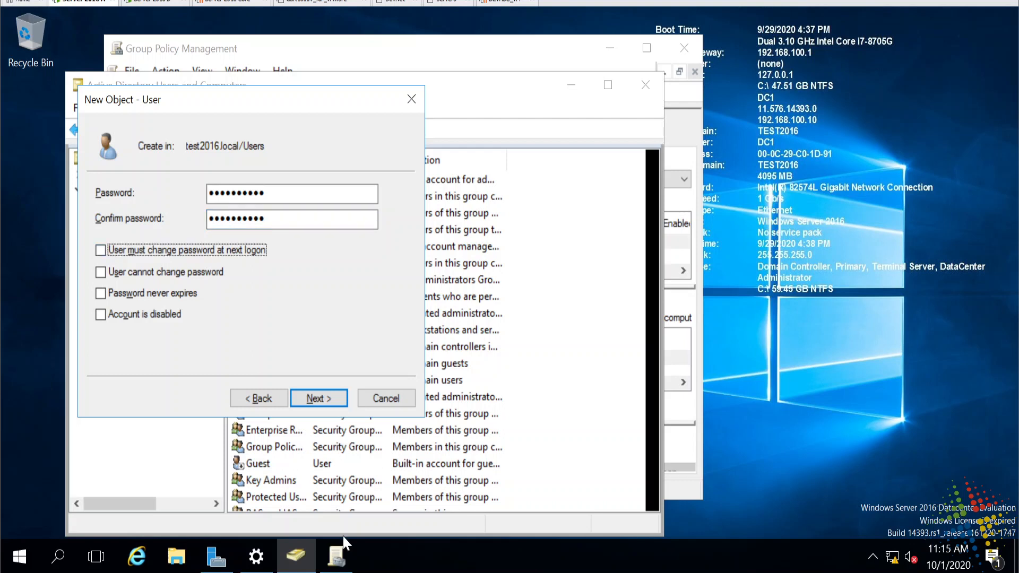
{"action": "left_click", "coordinate": [328, 393]}
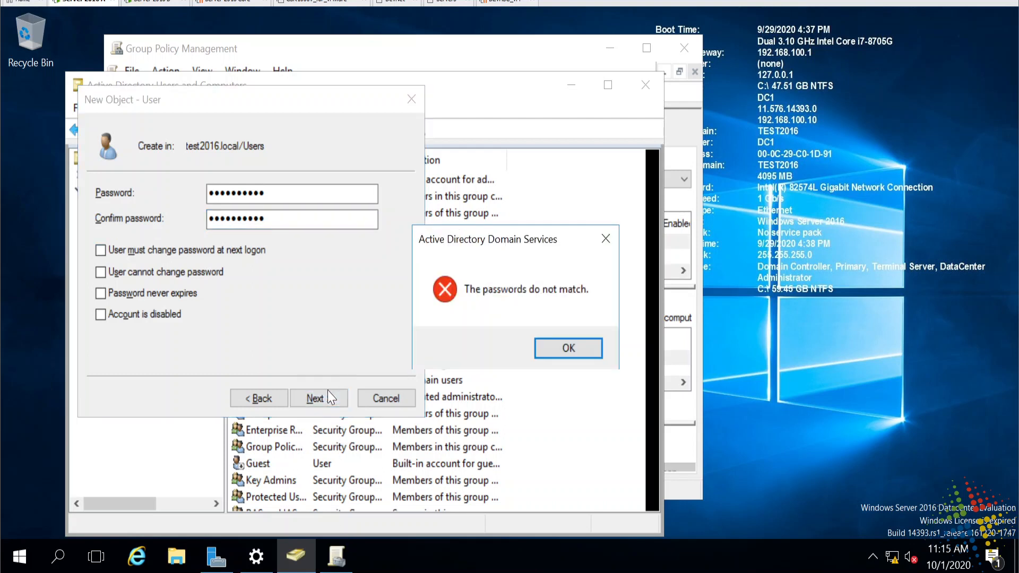
{"action": "left_click", "coordinate": [566, 347]}
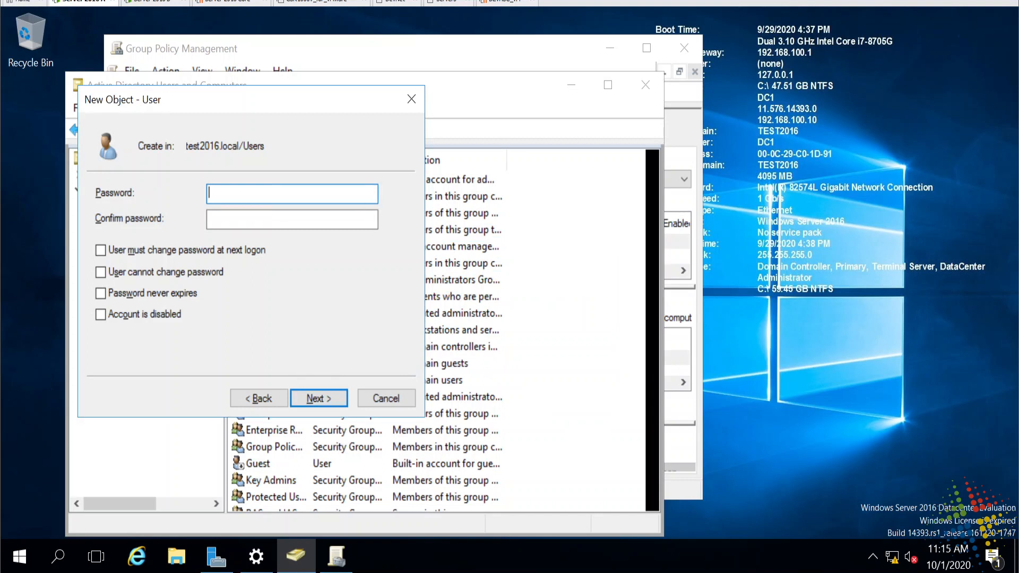
{"action": "type", "text": "Password123"}
{"action": "key", "text": "Tab"}
{"action": "type", "text": "Password12"}
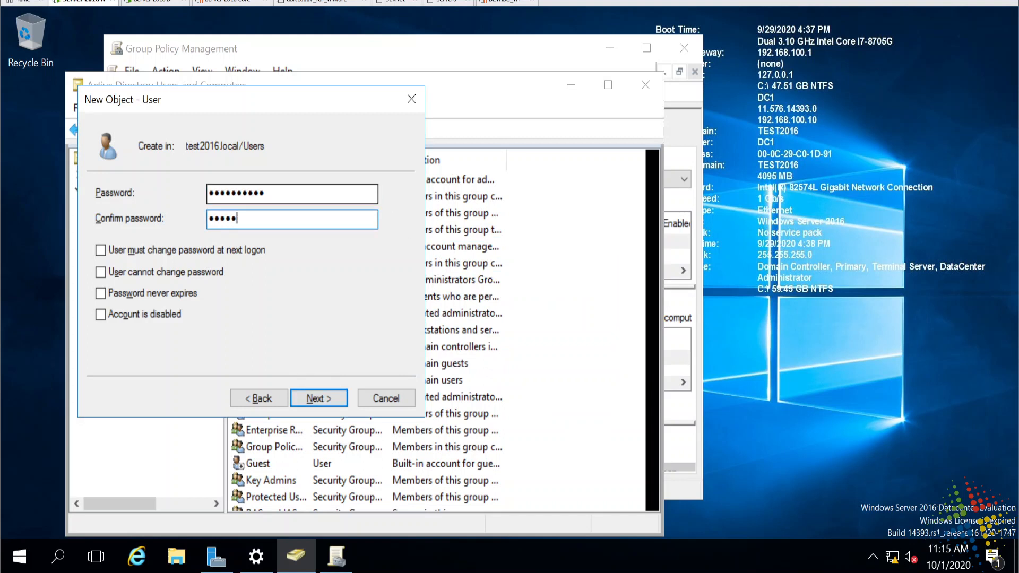
{"action": "type", "text": "3"}
{"action": "key", "text": "Return"}
{"action": "key", "text": "Return"}
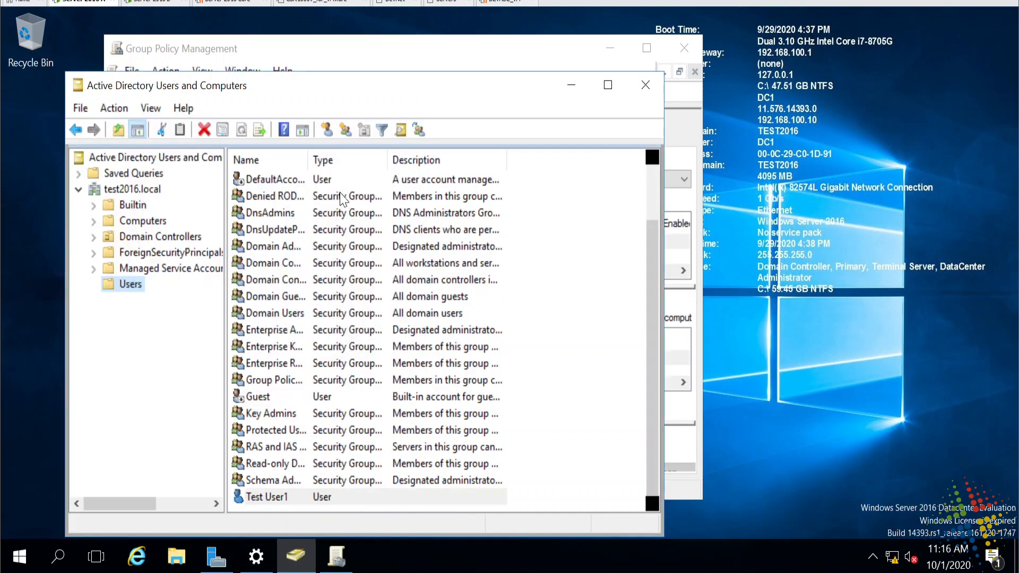
- Start another new user named test user2 with logon name testuser2
{"action": "right_click", "coordinate": [130, 283]}
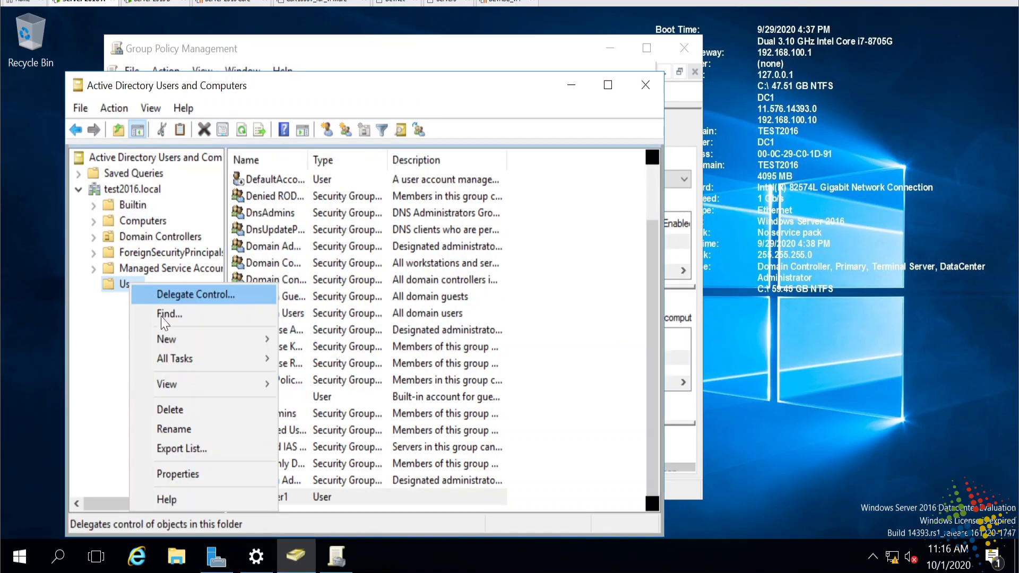
{"action": "mouse_move", "coordinate": [179, 350]}
{"action": "left_click", "coordinate": [357, 533]}
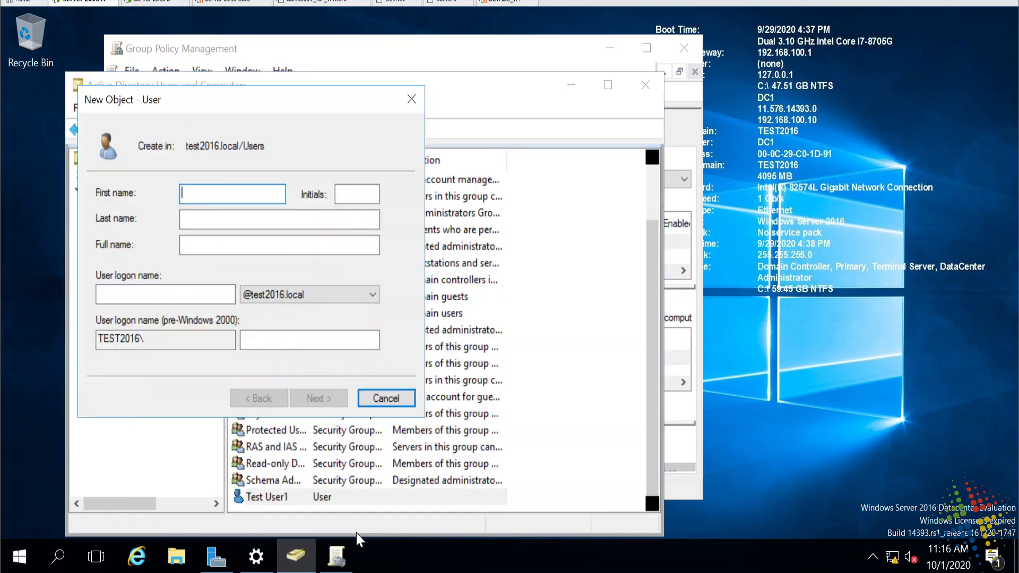
{"action": "type", "text": "test"}
{"action": "key", "text": "Tab"}
{"action": "key", "text": "Tab"}
{"action": "type", "text": "user2"}
{"action": "key", "text": "Tab"}
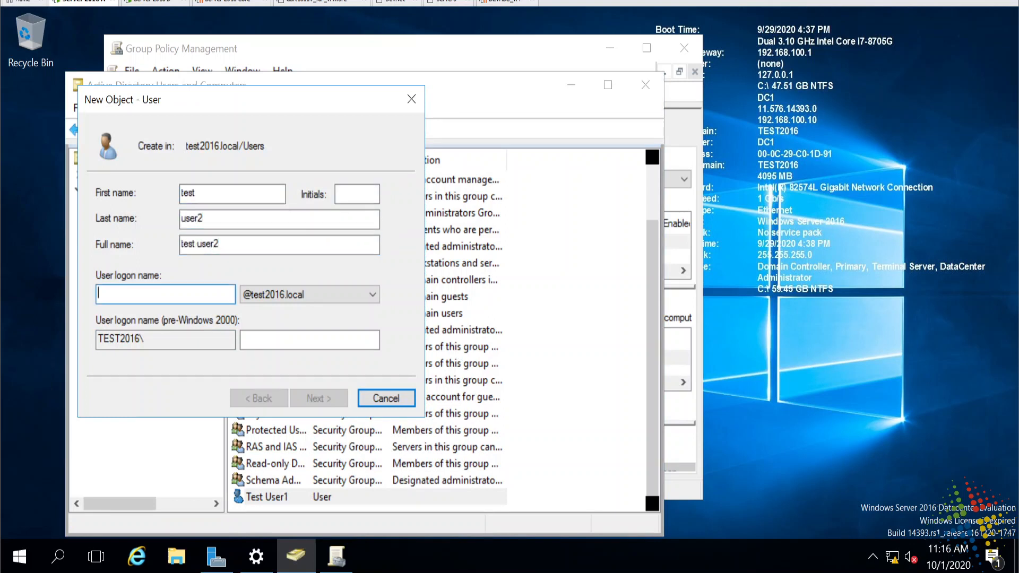
{"action": "type", "text": "testuser2"}
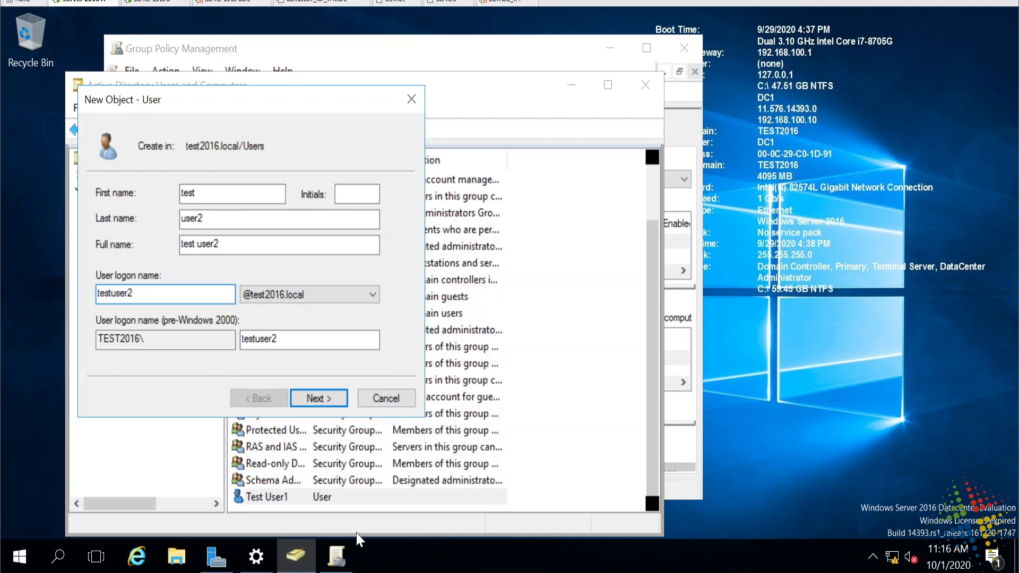
{"action": "key", "text": "Return"}
- Enter test user2's password, clear 'must change password at next logon', and finish the wizard
{"action": "type", "text": "****"}
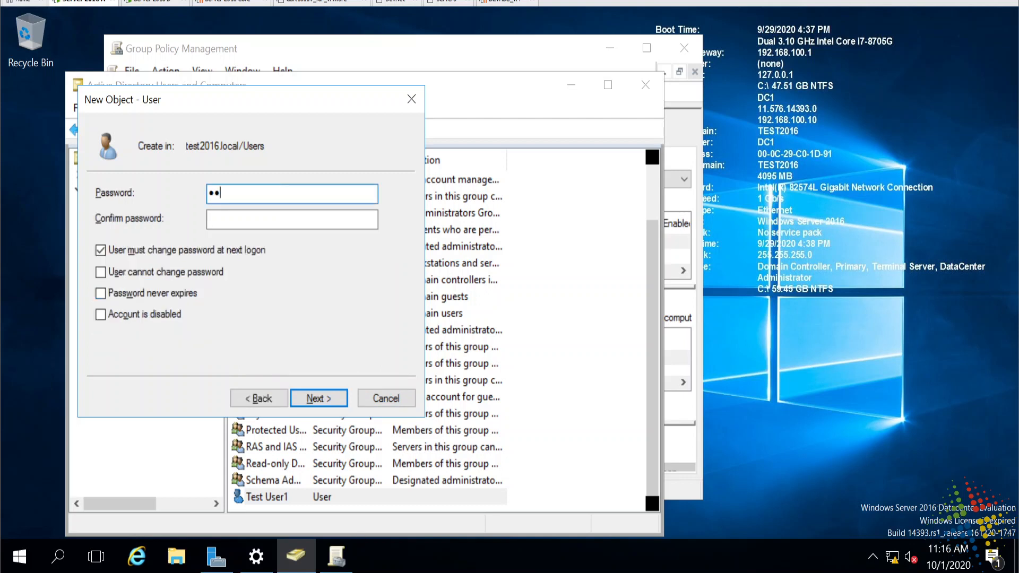
{"action": "key", "text": "BackSpace"}
{"action": "key", "text": "BackSpace"}
{"action": "key", "text": "BackSpace"}
{"action": "key", "text": "BackSpace"}
{"action": "type", "text": "***********"}
{"action": "key", "text": "Tab"}
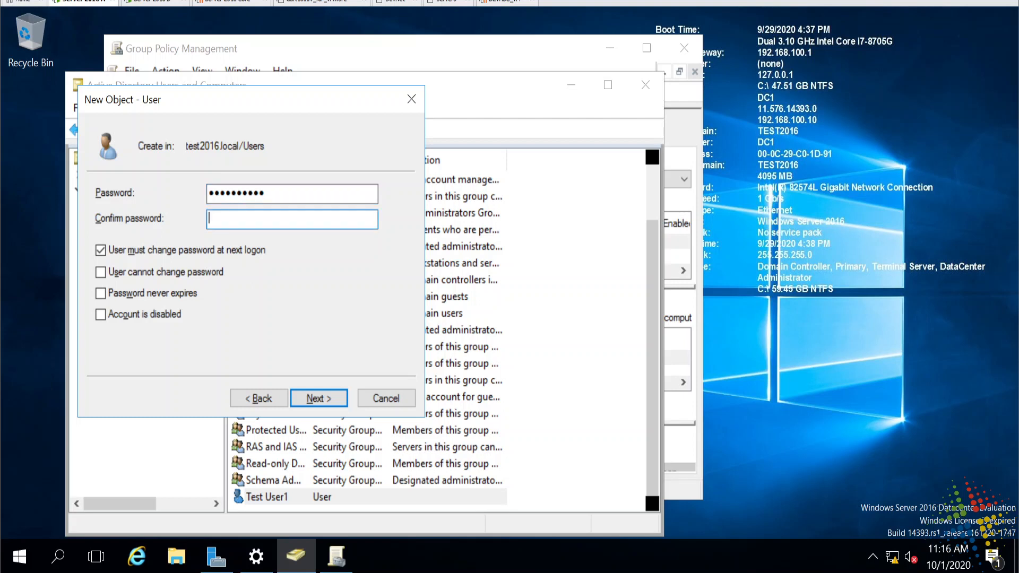
{"action": "type", "text": "***********"}
{"action": "key", "text": "Tab"}
{"action": "key", "text": "space"}
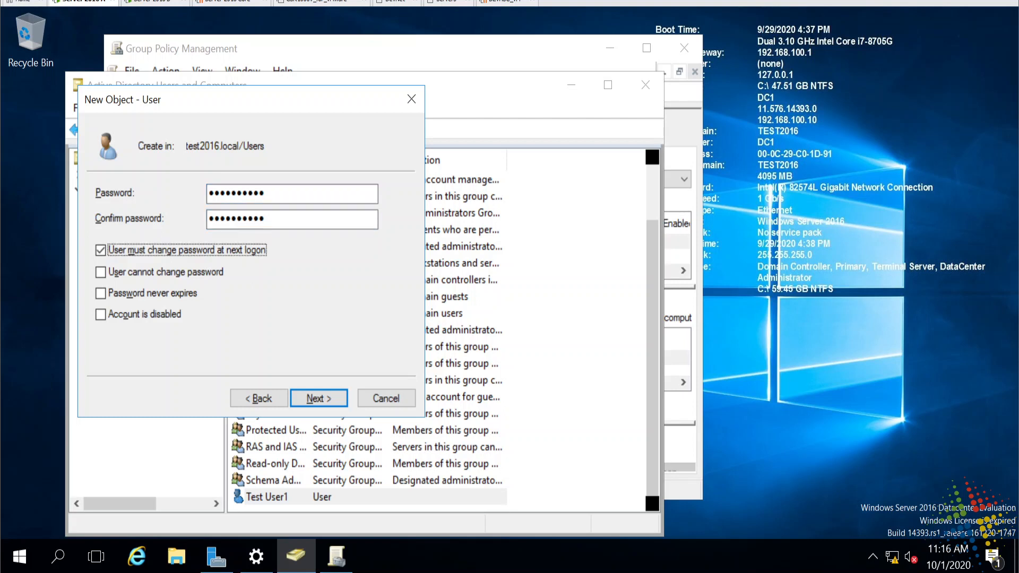
{"action": "left_click", "coordinate": [326, 402]}
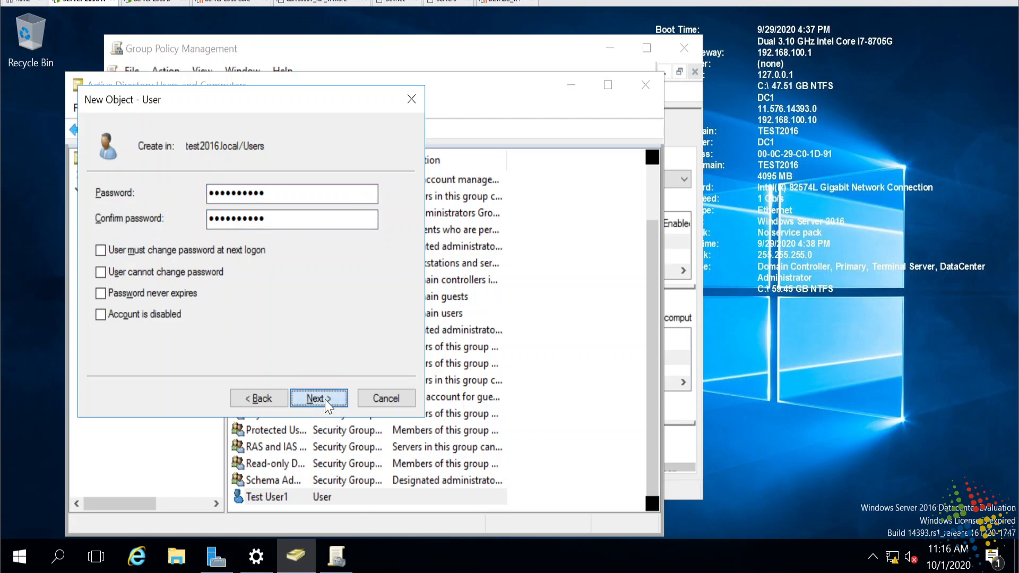
{"action": "left_click", "coordinate": [325, 402]}
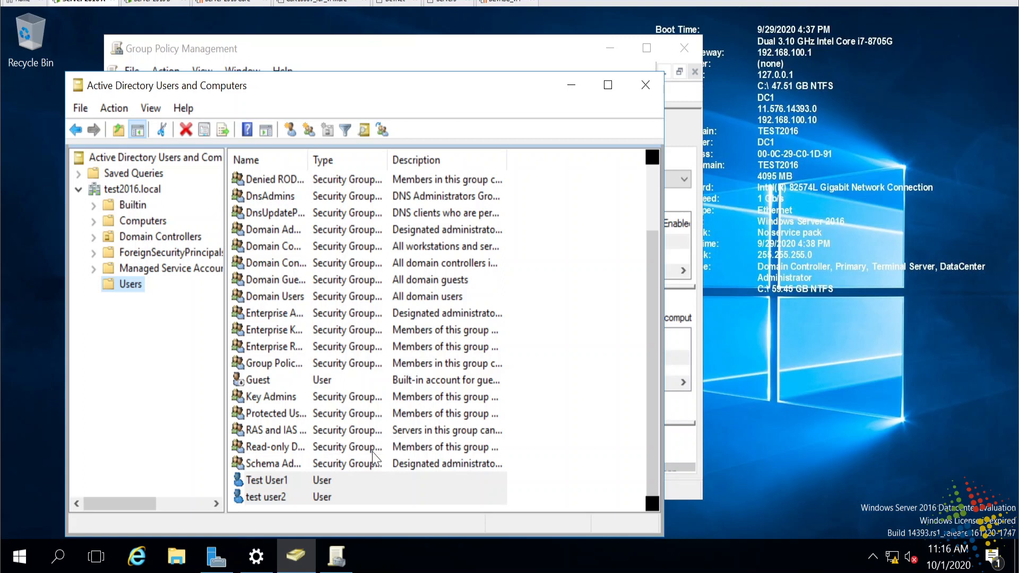
{"action": "left_click", "coordinate": [793, 190]}
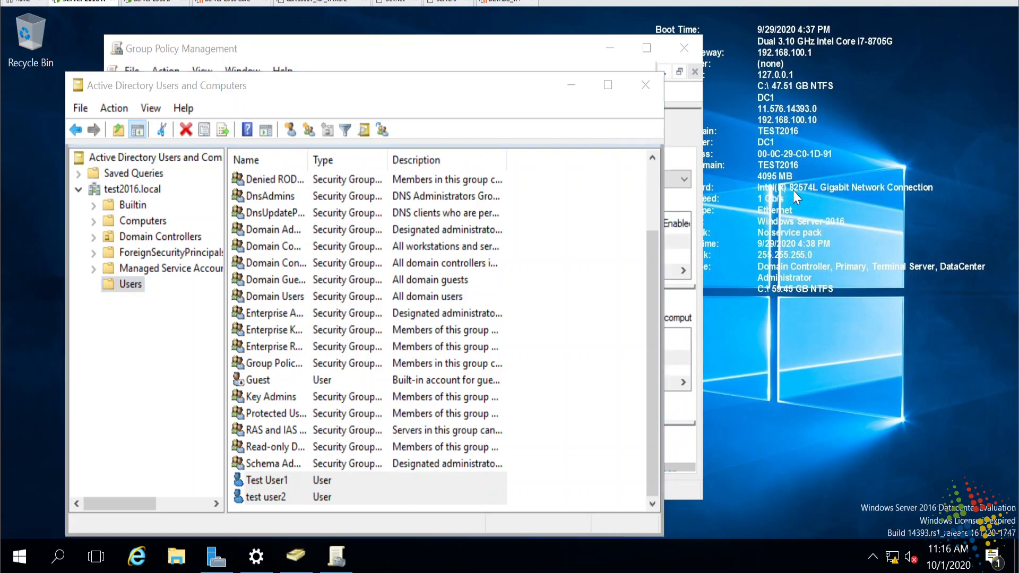
- On the second server, show Local Server properties and launch Computer Management via compmgmt.msc
{"action": "left_click", "coordinate": [142, 3]}
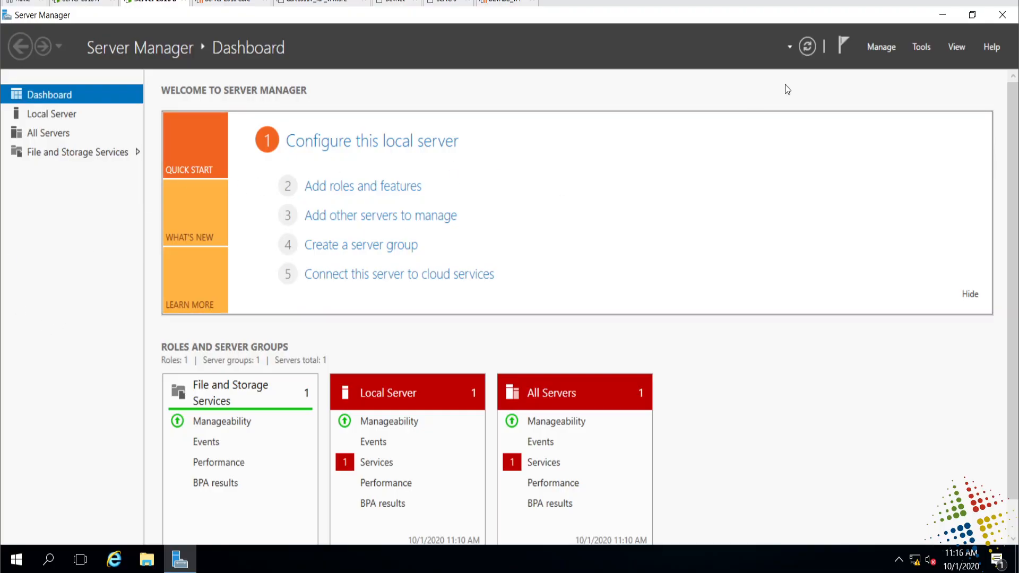
{"action": "left_click", "coordinate": [60, 114]}
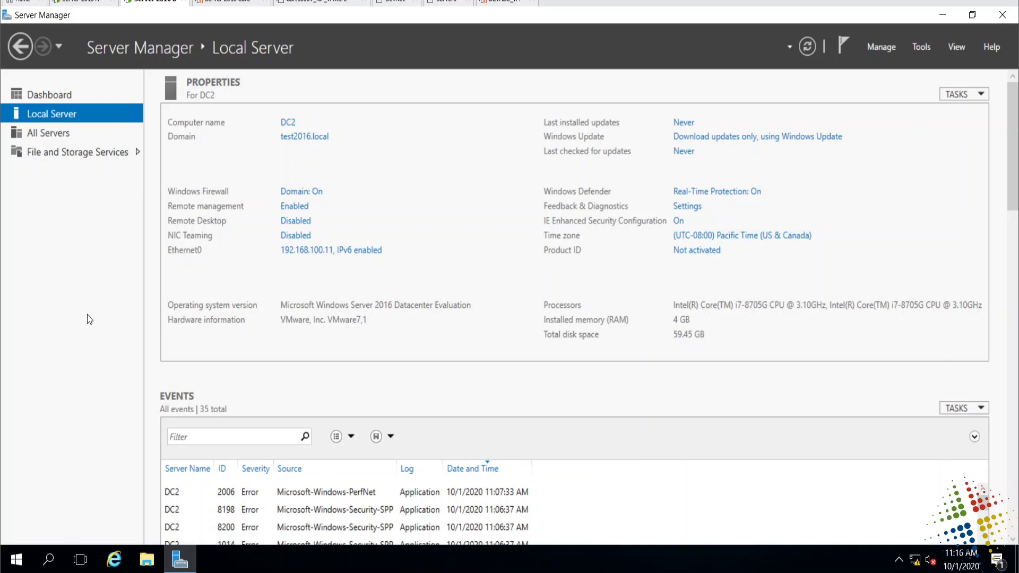
{"action": "key", "text": "super+r"}
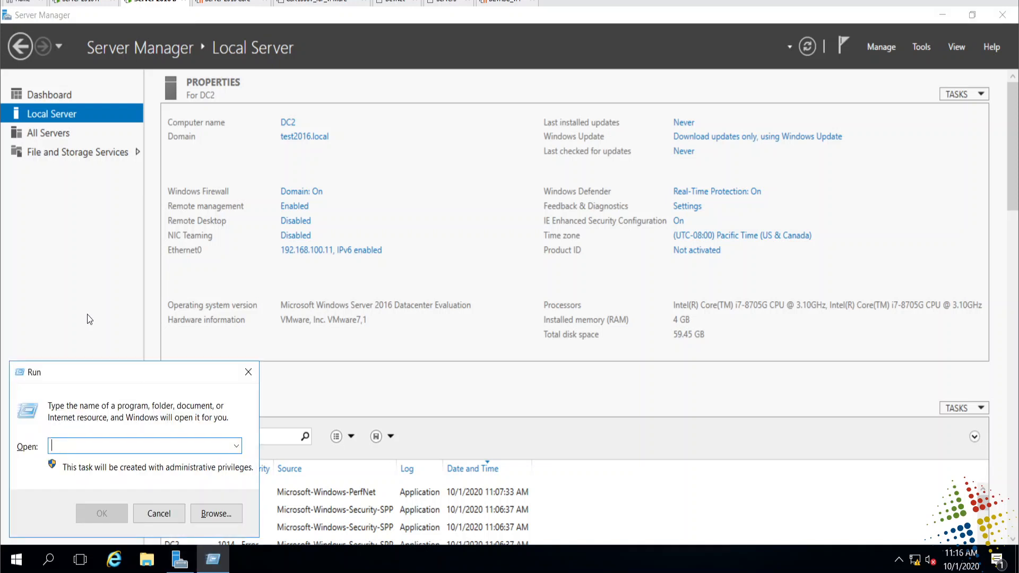
{"action": "type", "text": "compmgmt.ms"}
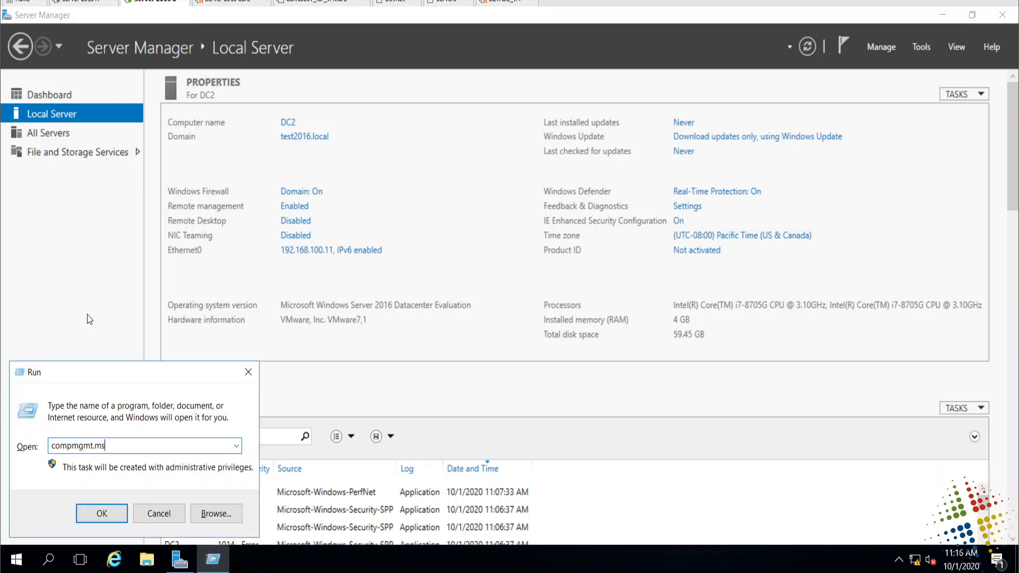
{"action": "type", "text": "c"}
{"action": "key", "text": "Return"}
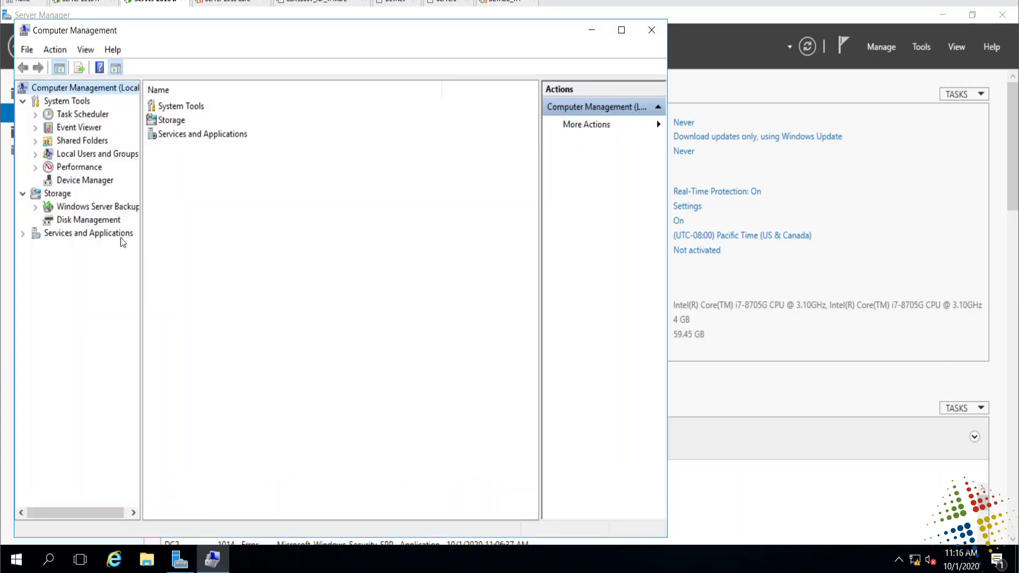
- Add testuser1 and testuser2 to the local Administrators group, correcting the 'tesetuser1' typo
{"action": "left_click", "coordinate": [64, 155]}
{"action": "double_click", "coordinate": [162, 120]}
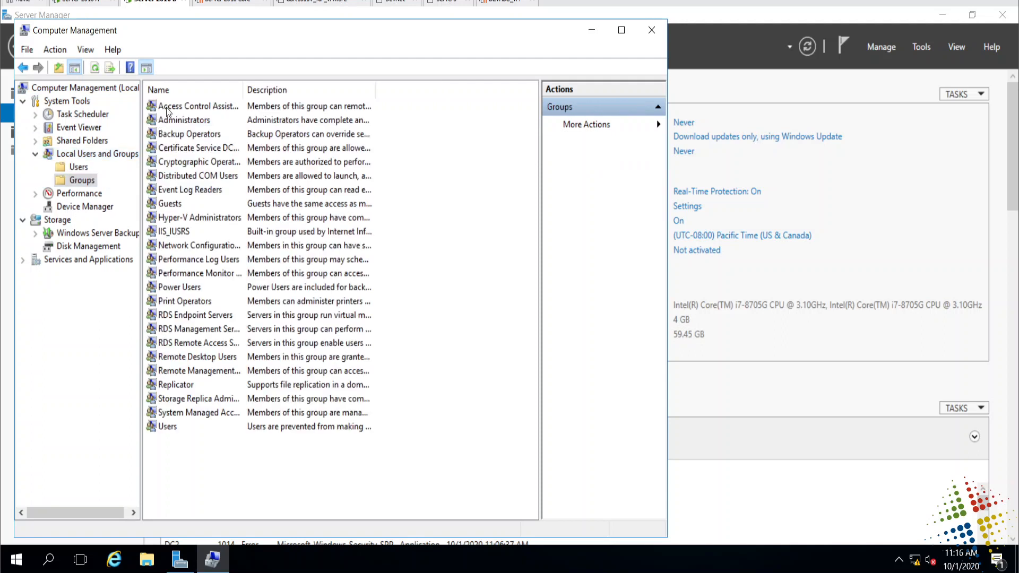
{"action": "double_click", "coordinate": [171, 122]}
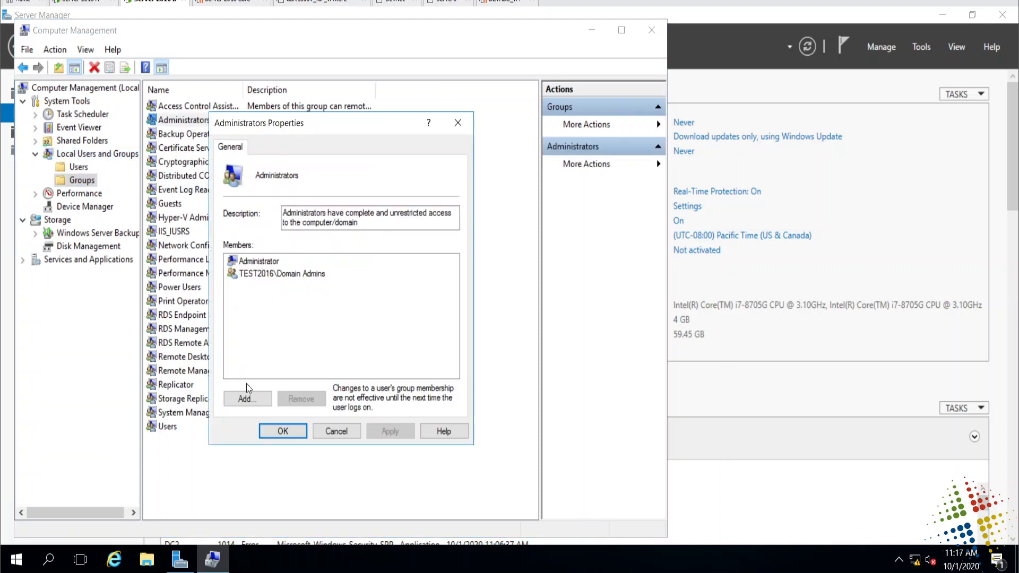
{"action": "left_click", "coordinate": [247, 403]}
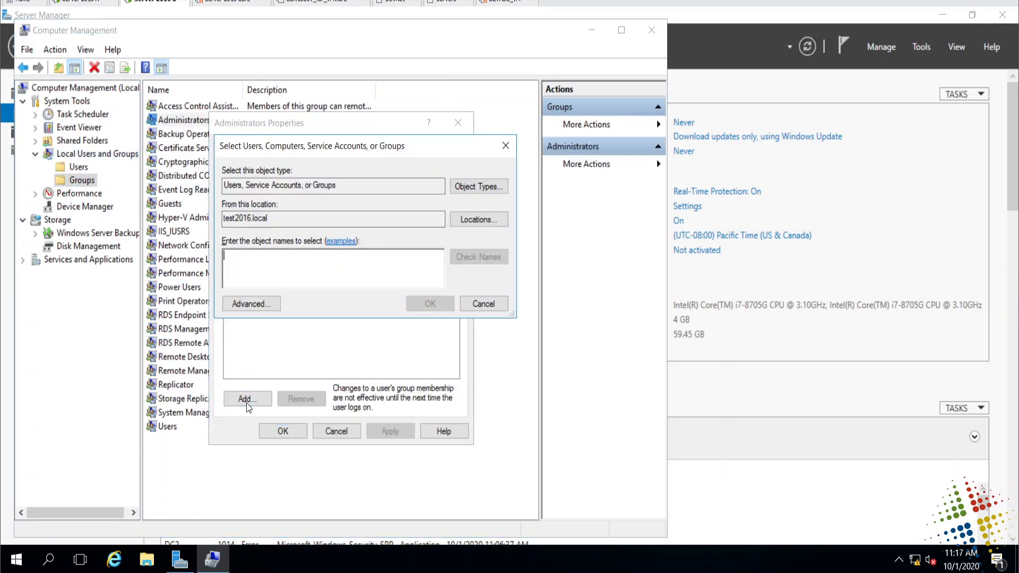
{"action": "type", "text": "te"}
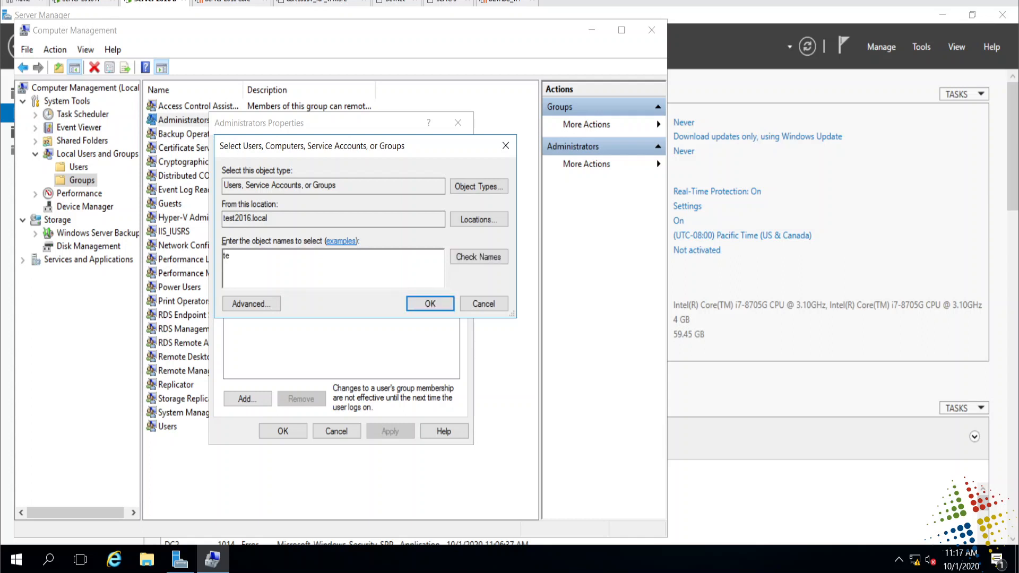
{"action": "type", "text": "setuser1; testuser2"}
{"action": "left_click", "coordinate": [233, 255]}
{"action": "key", "text": "Delete"}
{"action": "key", "text": "Return"}
{"action": "left_click", "coordinate": [283, 431]}
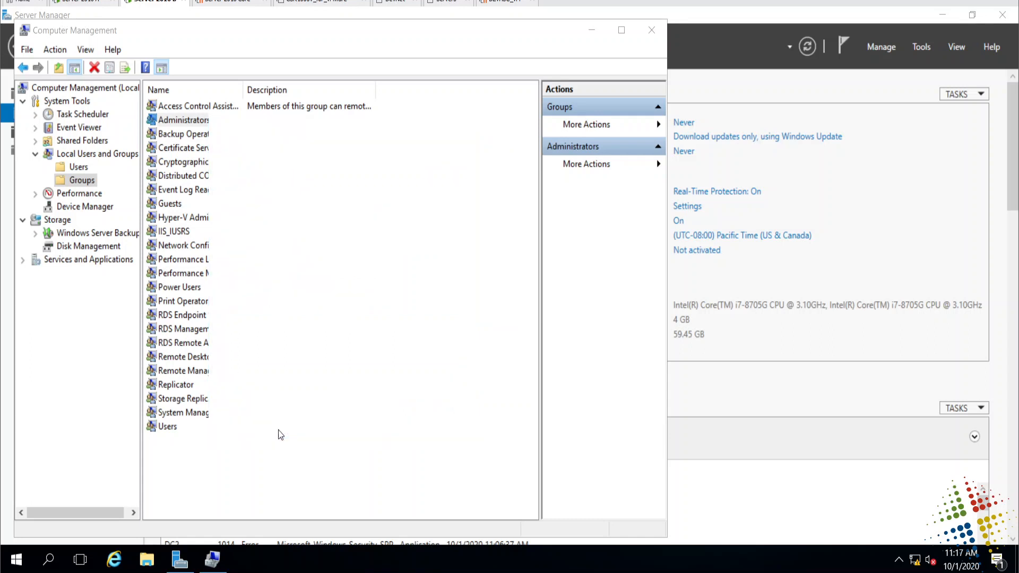
{"action": "left_click", "coordinate": [280, 434]}
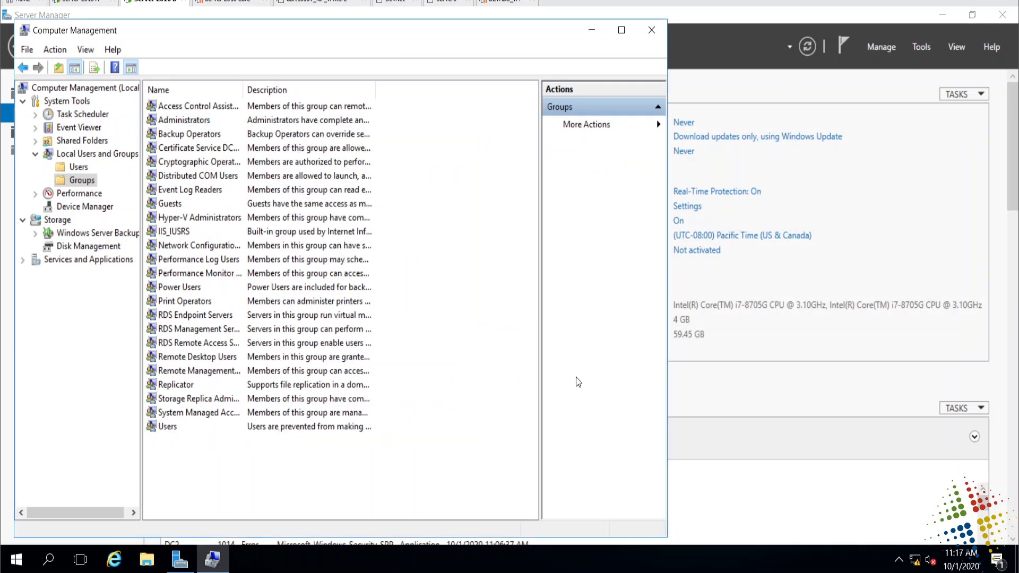
- Sign out of the administrator session, forcing sign-out despite running tasks
{"action": "left_click", "coordinate": [17, 562]}
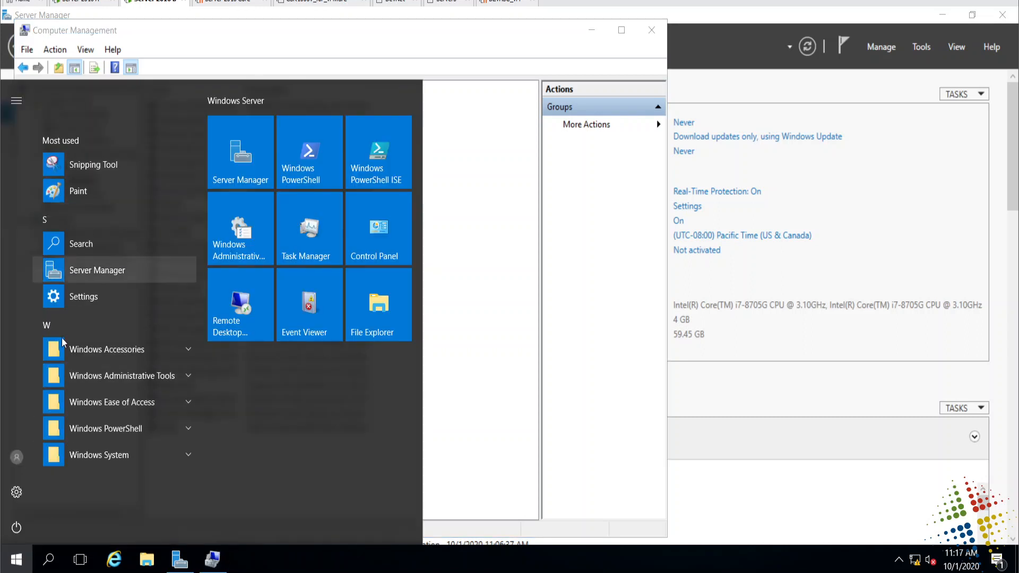
{"action": "left_click", "coordinate": [17, 457]}
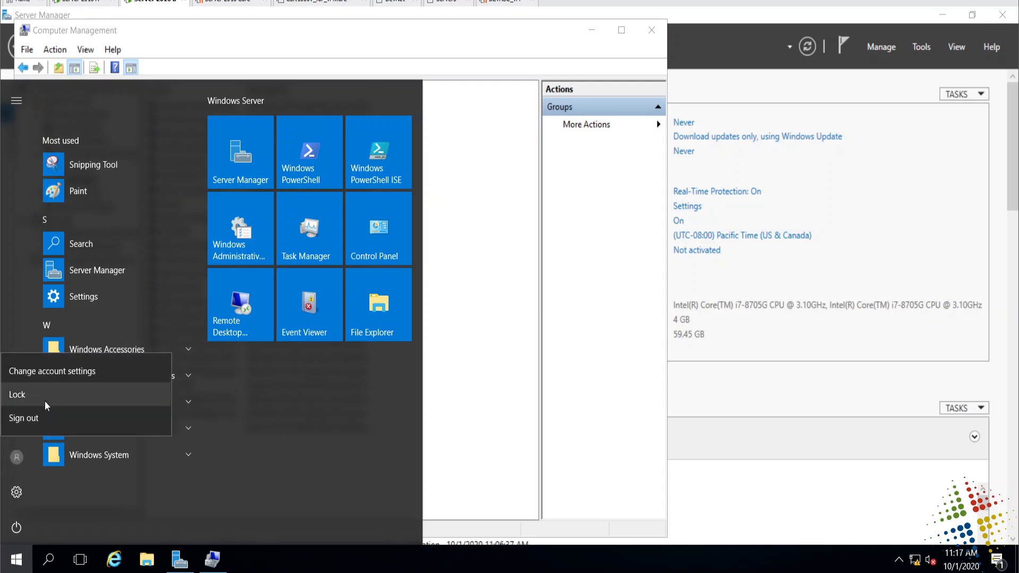
{"action": "left_click", "coordinate": [45, 419]}
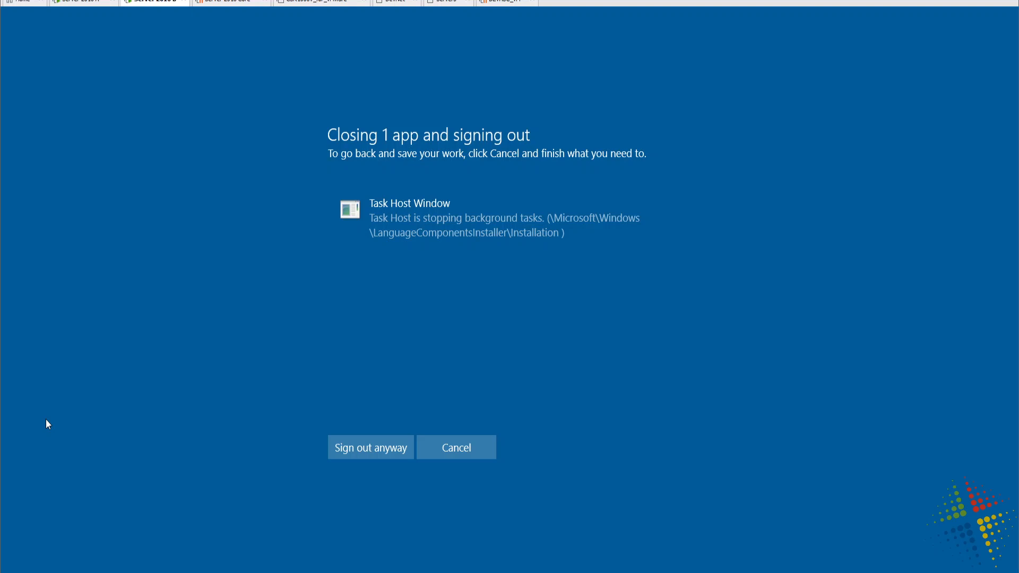
{"action": "left_click", "coordinate": [392, 454]}
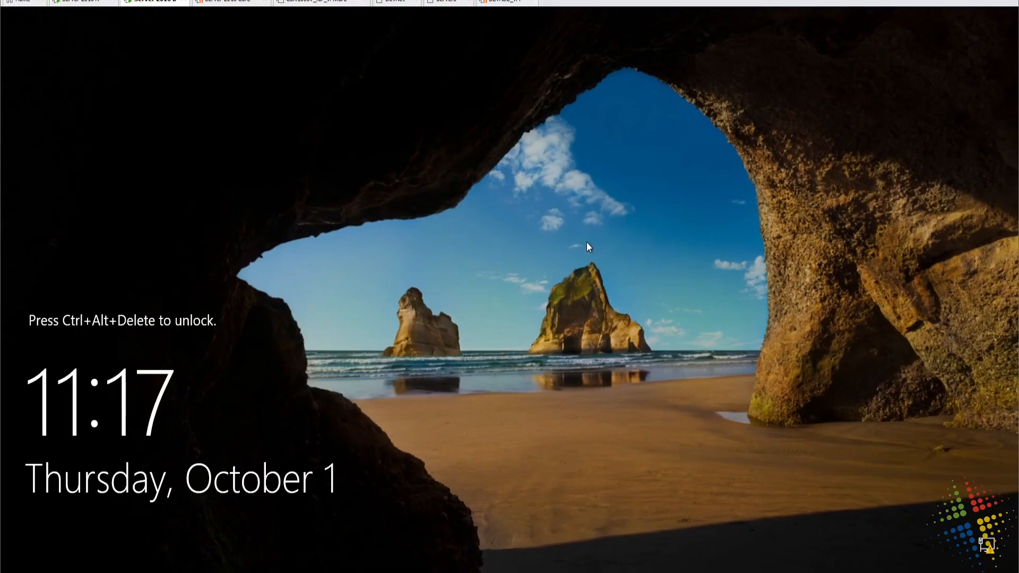
- At the sign-in screen, try signing in as Other user testuser2 with a password
{"action": "key", "text": "ctrl+alt+Delete"}
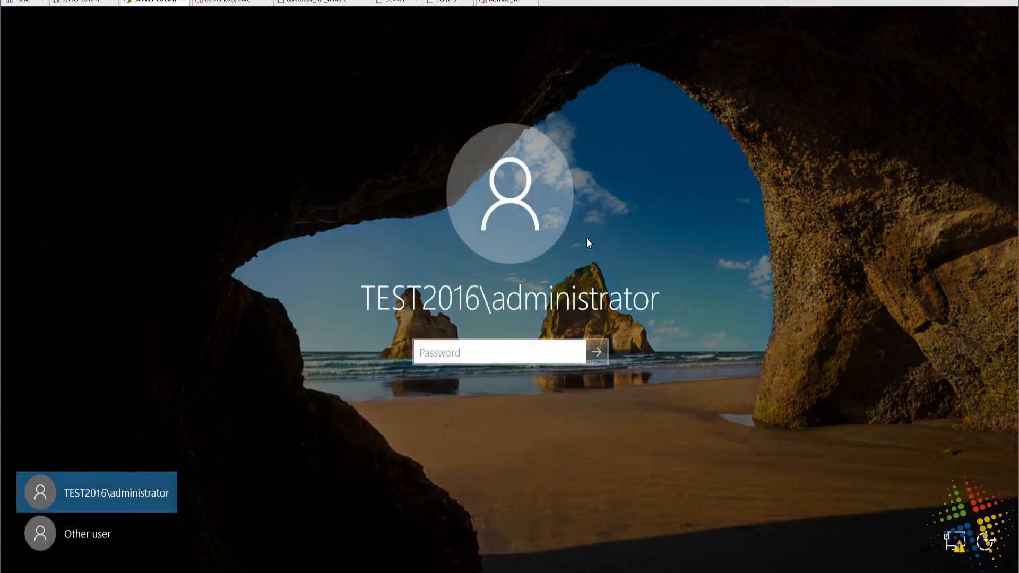
{"action": "type", "text": "••"}
{"action": "key", "text": "BackSpace"}
{"action": "key", "text": "BackSpace"}
{"action": "left_click", "coordinate": [109, 532]}
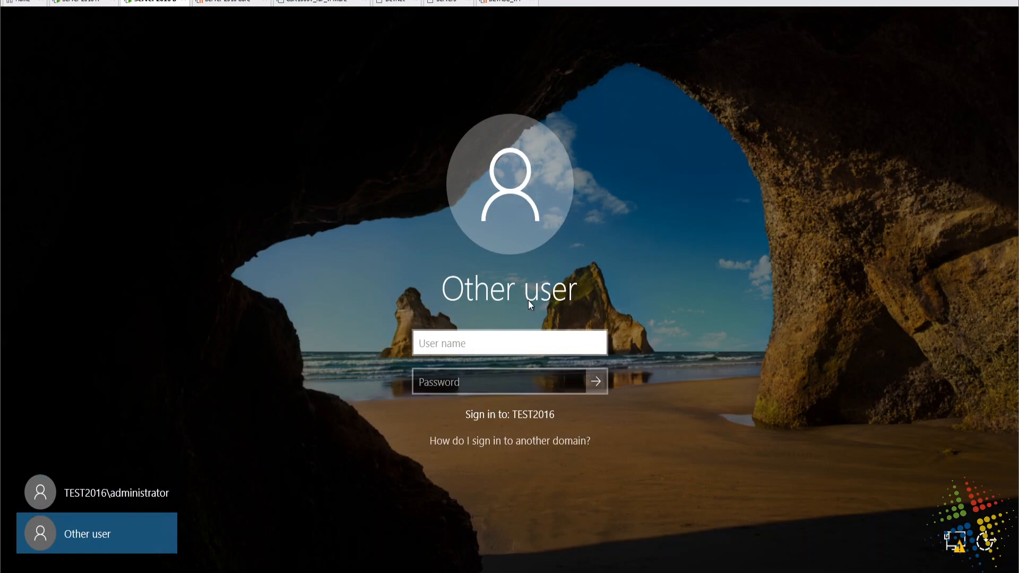
{"action": "type", "text": "testuser2"}
{"action": "key", "text": "Tab"}
{"action": "type", "text": "•••••••"}
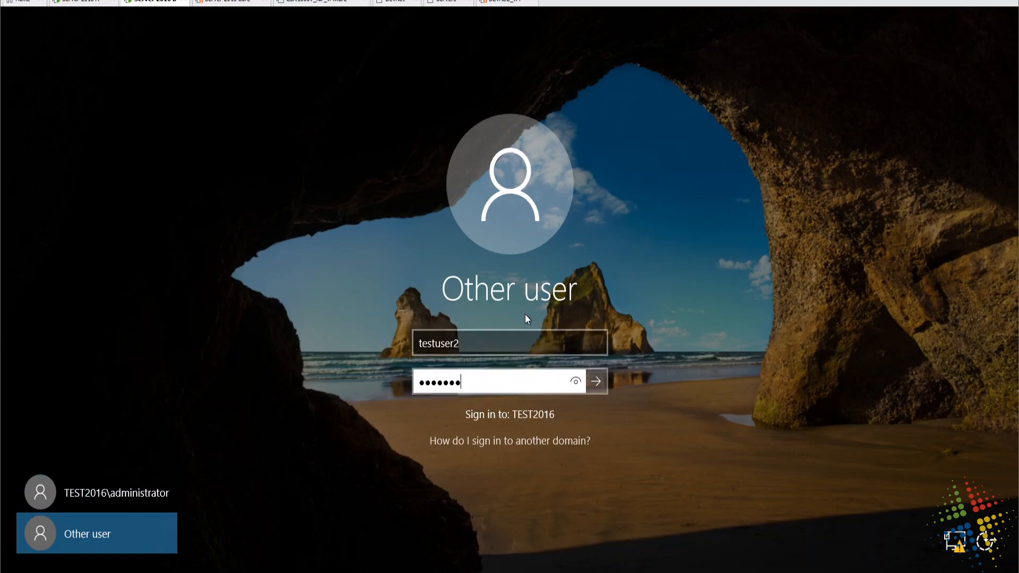
{"action": "type", "text": "fasdf"}
{"action": "left_click", "coordinate": [574, 382]}
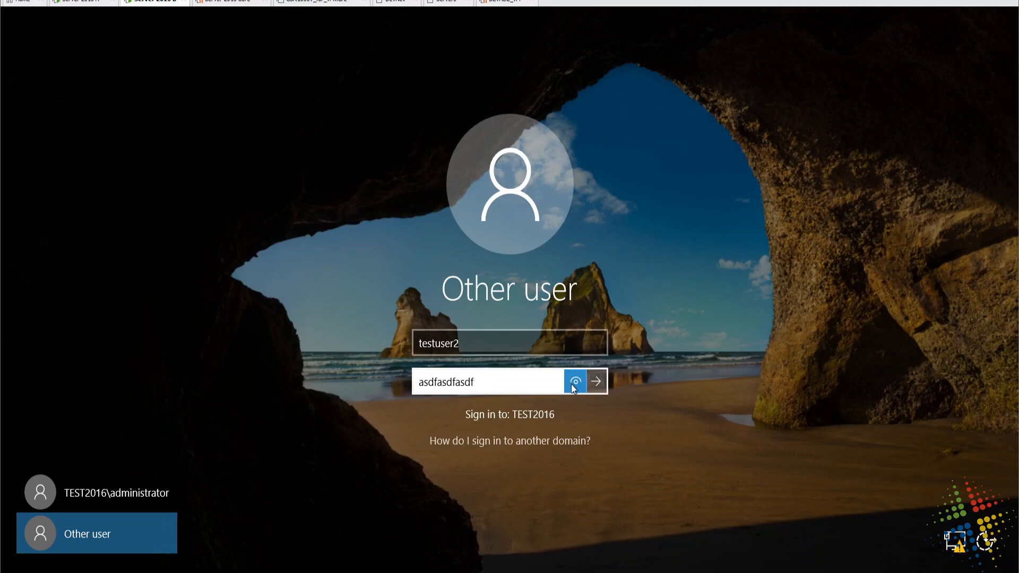
{"action": "left_click", "coordinate": [596, 381]}
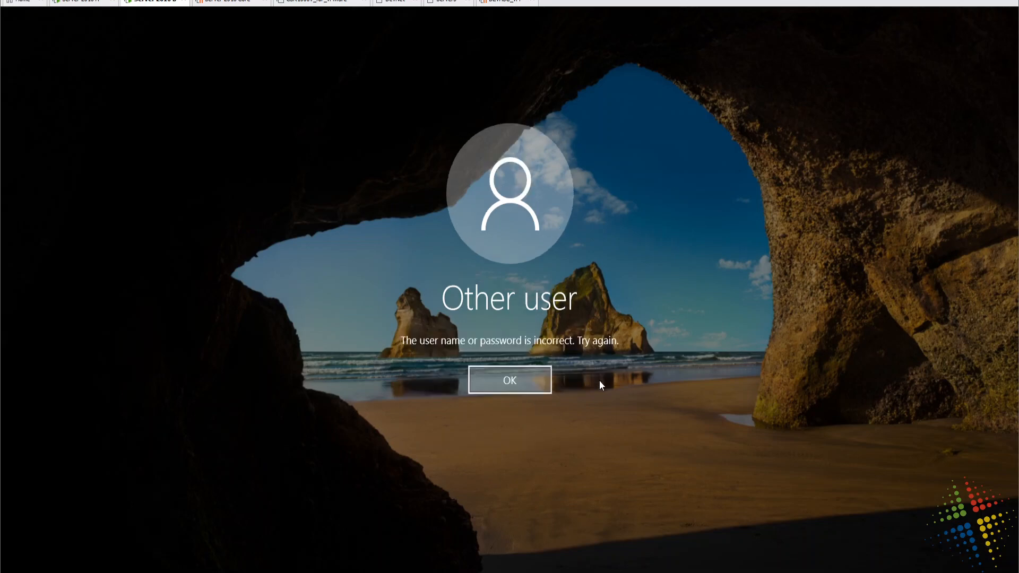
- After the incorrect-password error, retry testuser2's sign-in with a different password
{"action": "left_click", "coordinate": [483, 386]}
{"action": "type", "text": "•••••••fasdfasdf"}
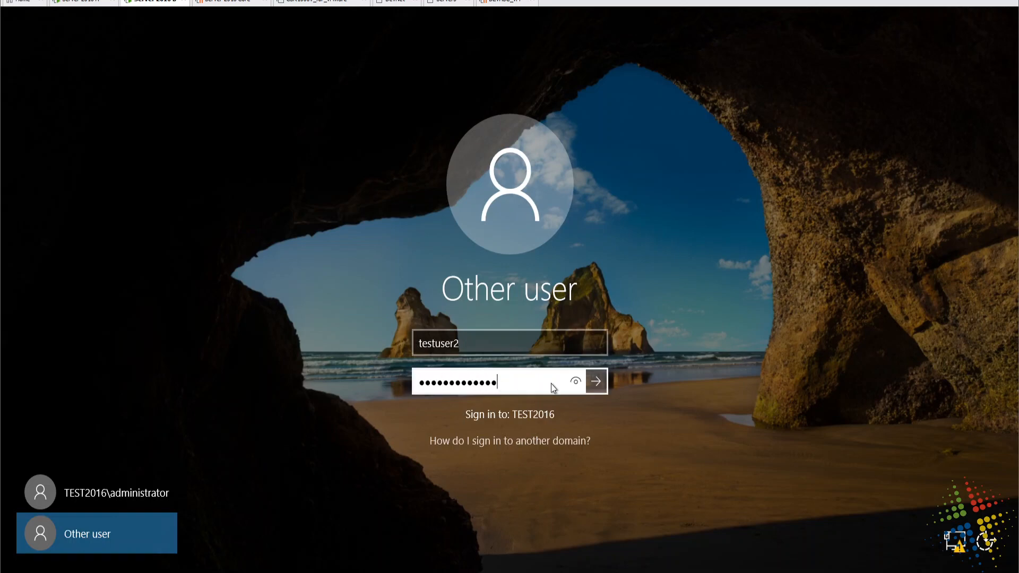
{"action": "left_click", "coordinate": [576, 383]}
{"action": "left_click", "coordinate": [598, 383]}
{"action": "type", "text": "************"}
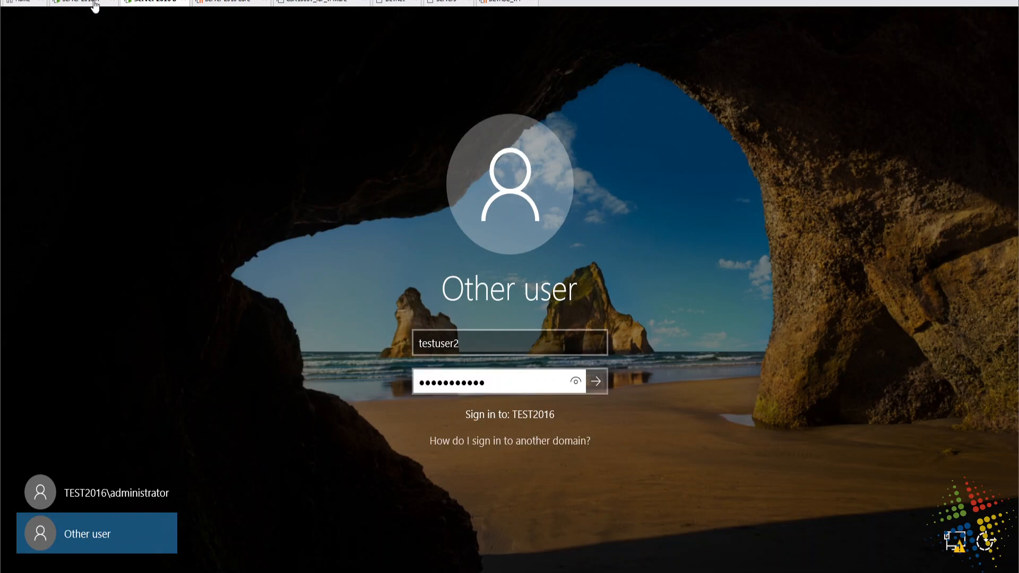
{"action": "left_click", "coordinate": [94, 5]}
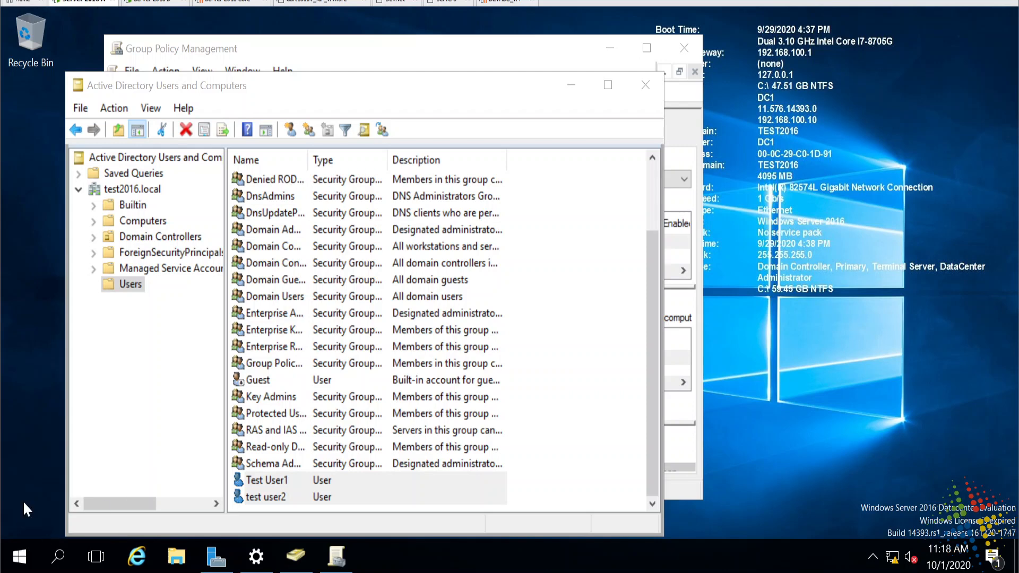
- Open a command prompt and run 'net user testuser2 /domain', moving the window higher
{"action": "key", "text": "super"}
{"action": "type", "text": "cmd"}
{"action": "key", "text": "Return"}
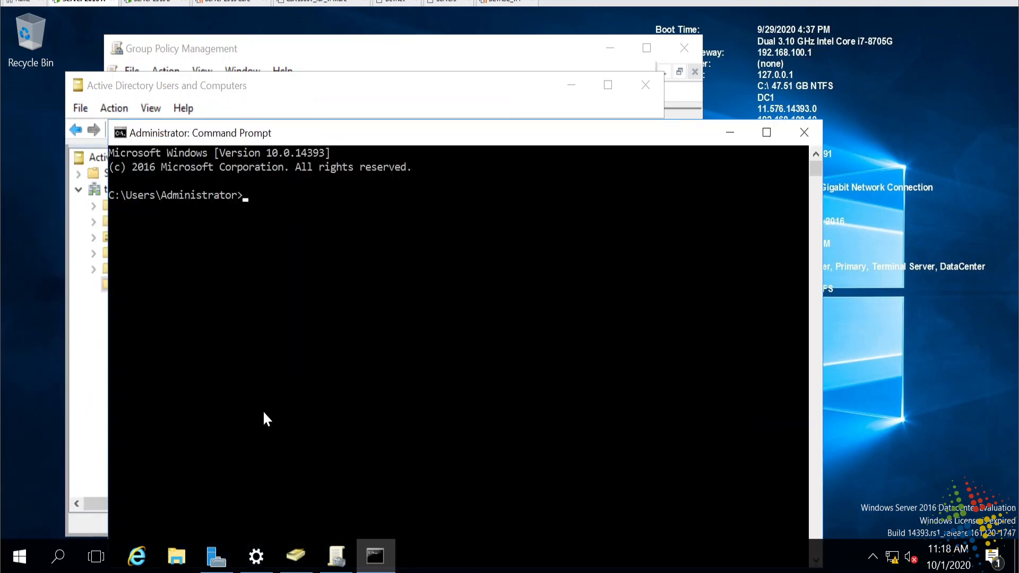
{"action": "type", "text": "net user testuser2 /domain"}
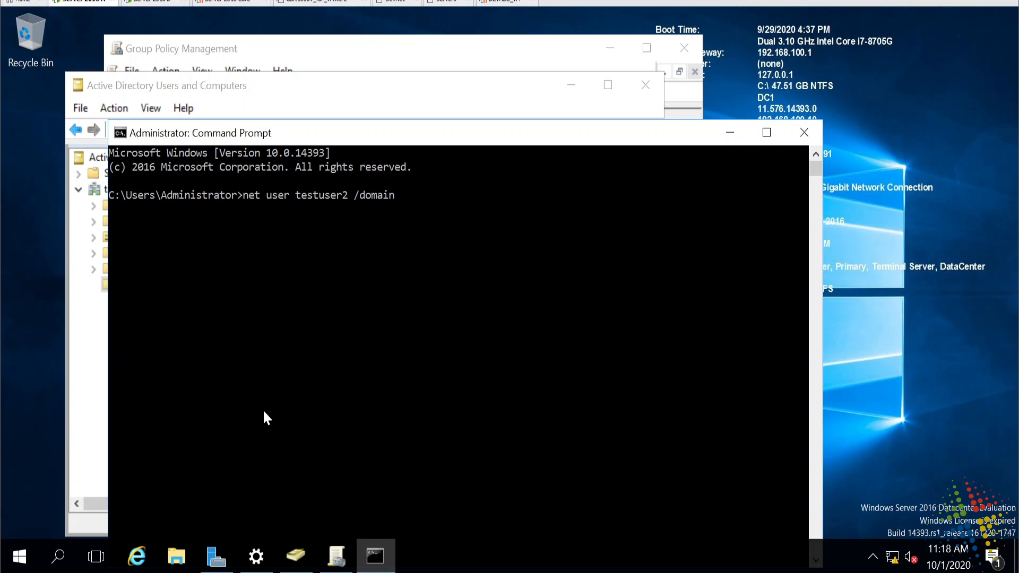
{"action": "key", "text": "Return"}
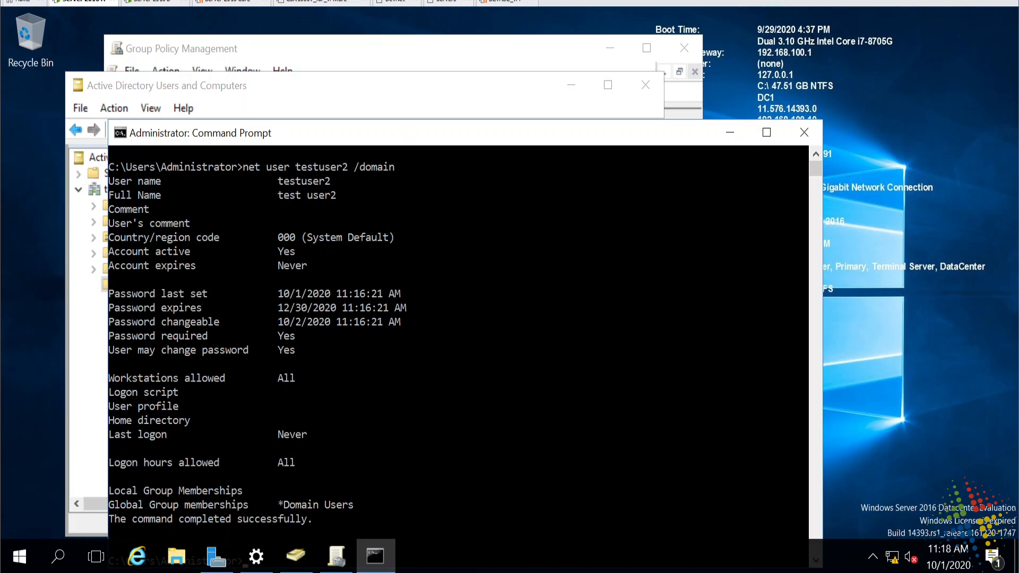
{"action": "left_click_drag", "start_coordinate": [402, 135], "coordinate": [412, 56]}
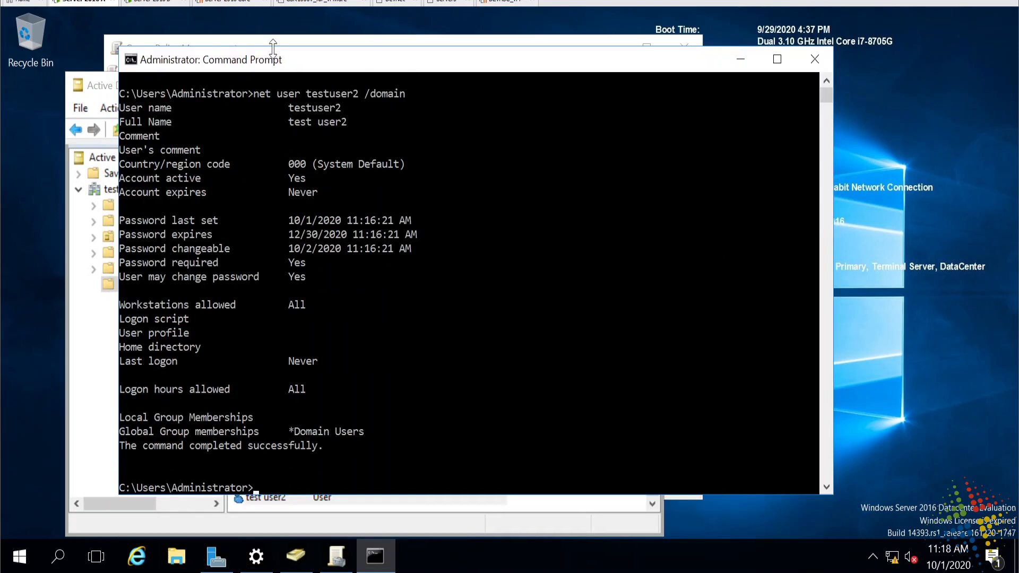
- Submit another rejected testuser2 sign-in on Server 2016 B, then recall the net user command on DC1
{"action": "left_click", "coordinate": [154, 3]}
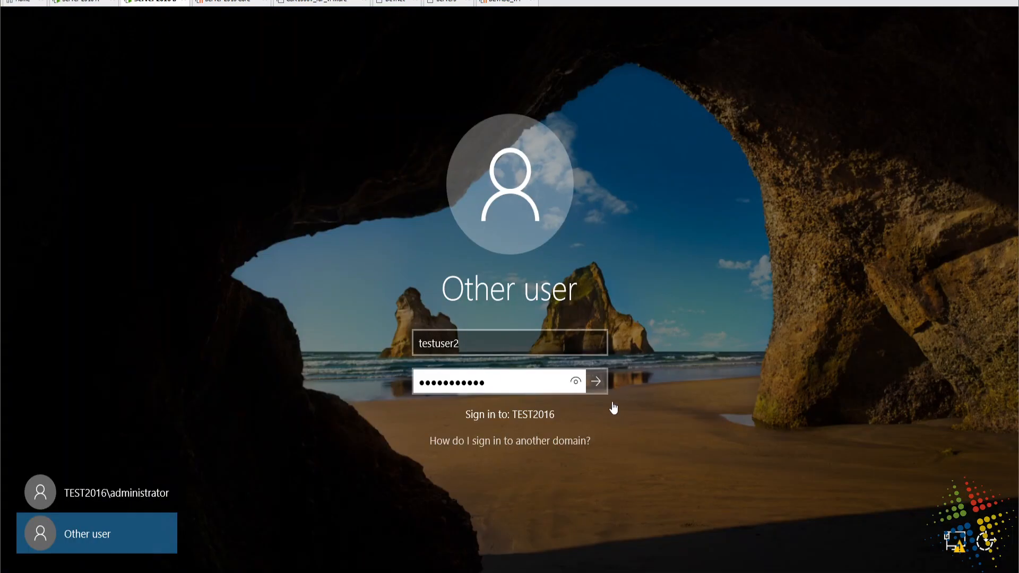
{"action": "left_click", "coordinate": [598, 386]}
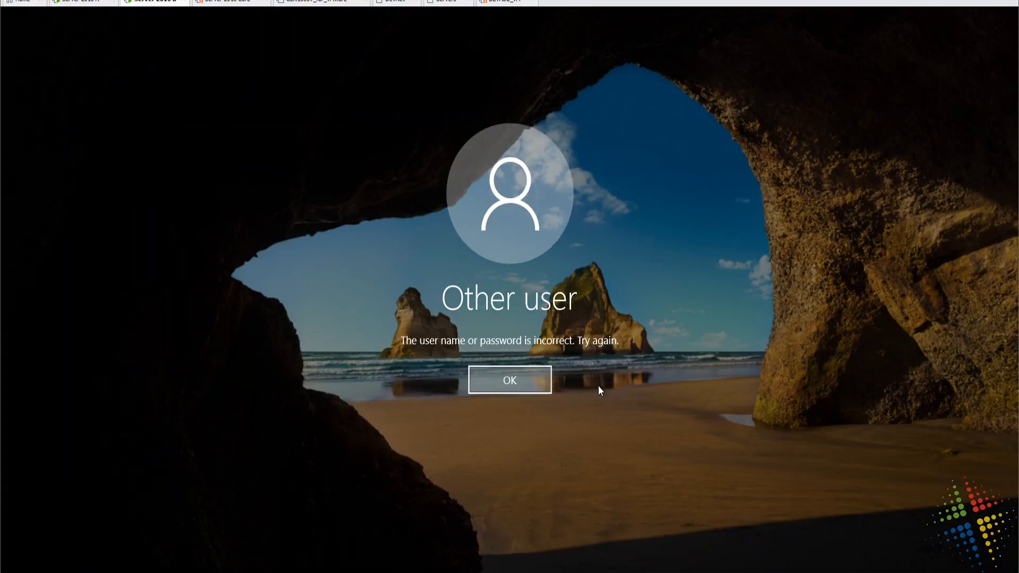
{"action": "left_click", "coordinate": [524, 387]}
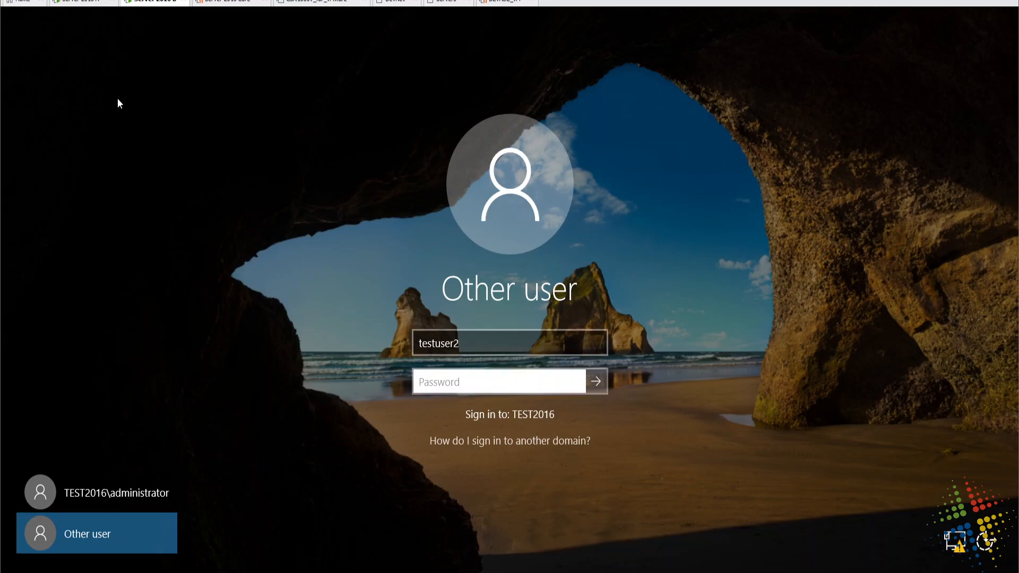
{"action": "left_click", "coordinate": [94, 5]}
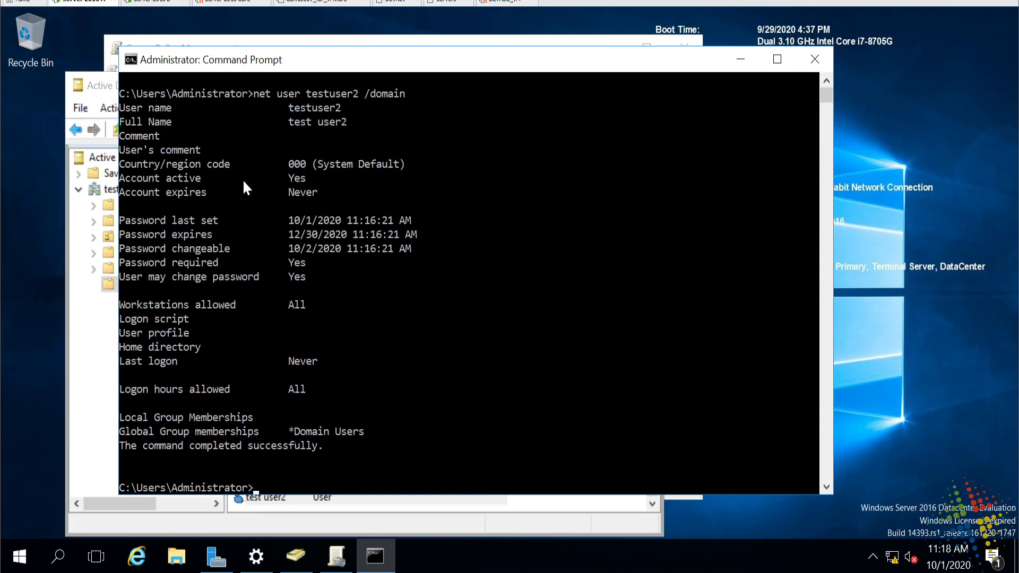
{"action": "key", "text": "Up"}
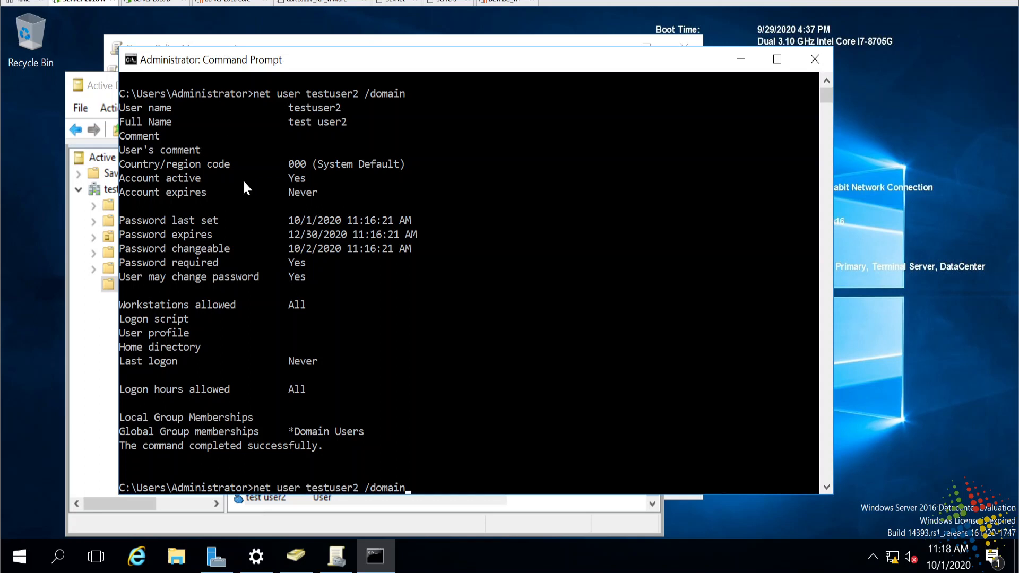
- Rerun net user testuser2 /domain, highlight the 'Account active Locked' line, and return to ADUC
{"action": "key", "text": "Return"}
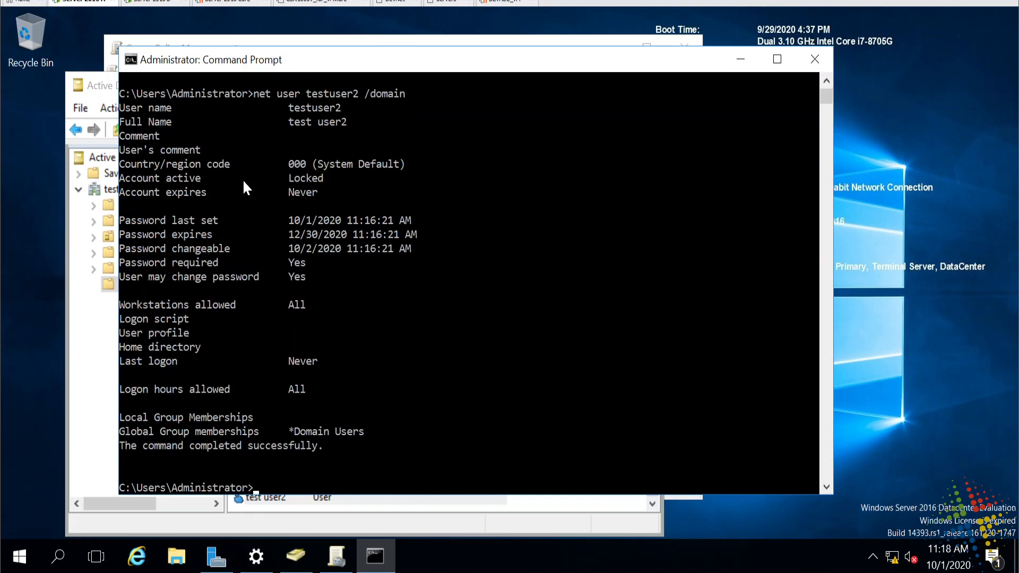
{"action": "left_click_drag", "start_coordinate": [126, 180], "coordinate": [212, 180]}
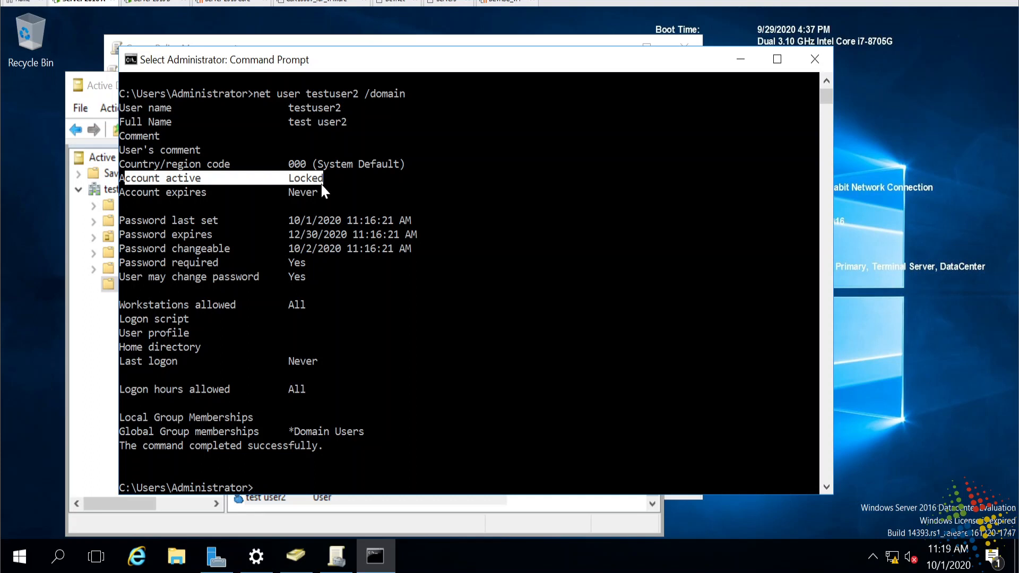
{"action": "left_click", "coordinate": [317, 527]}
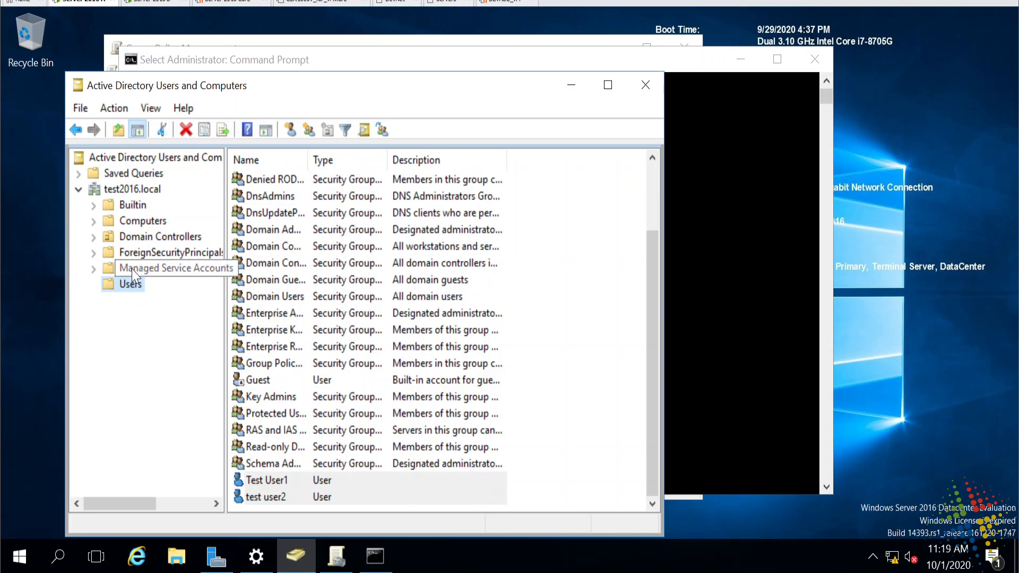
- Refresh the Users list and tick Unlock account on test user2's Account tab
{"action": "left_click", "coordinate": [276, 330]}
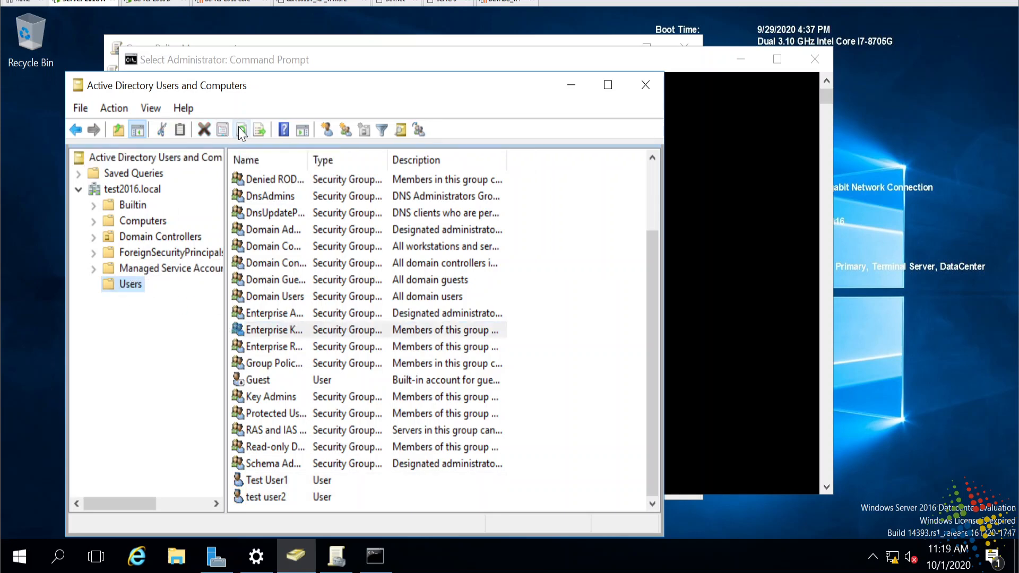
{"action": "left_click", "coordinate": [241, 131]}
{"action": "scroll", "coordinate": [393, 408], "scroll_direction": "down", "scroll_amount": 2}
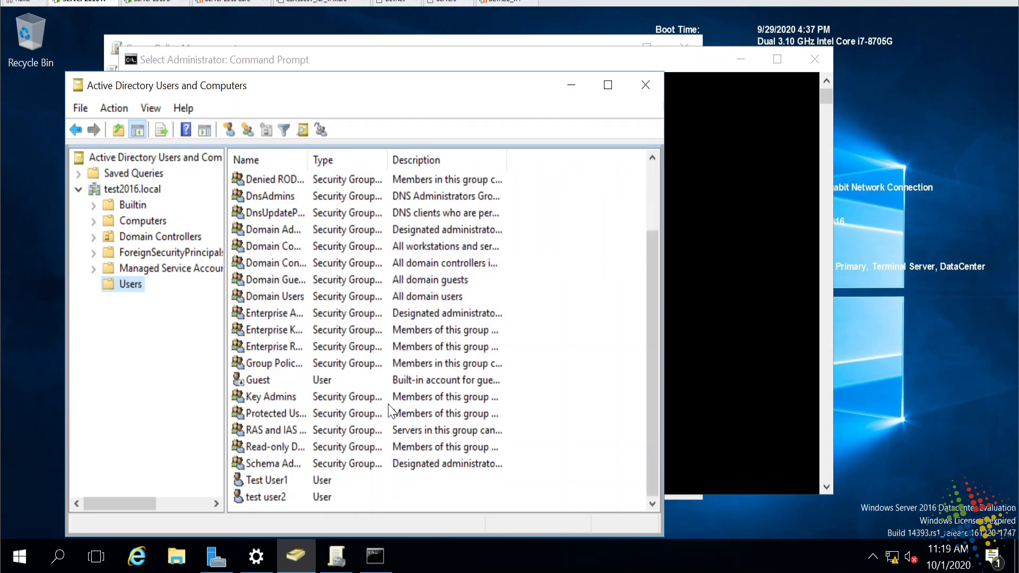
{"action": "left_click", "coordinate": [266, 497]}
{"action": "right_click", "coordinate": [266, 498]}
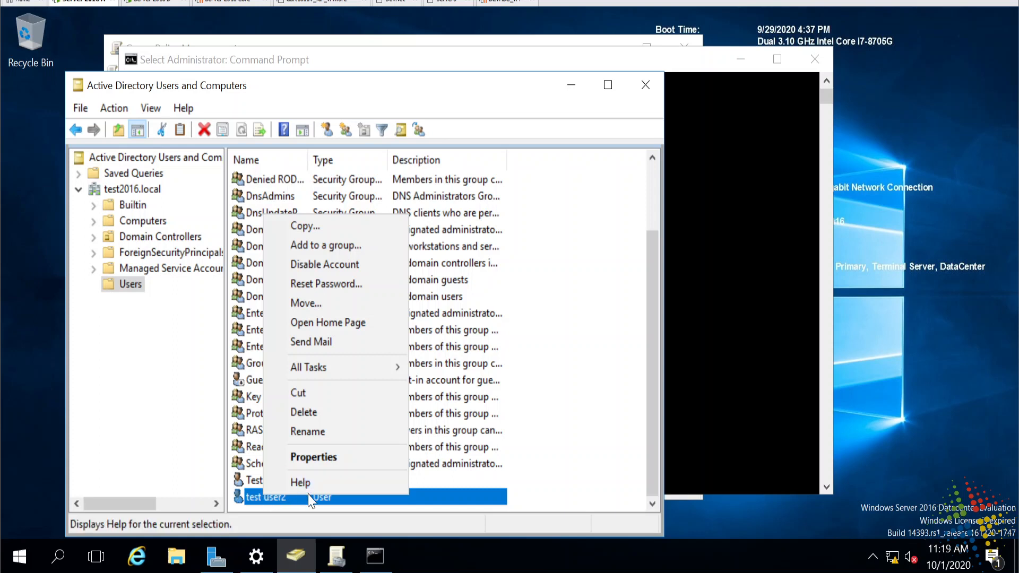
{"action": "left_click", "coordinate": [339, 457]}
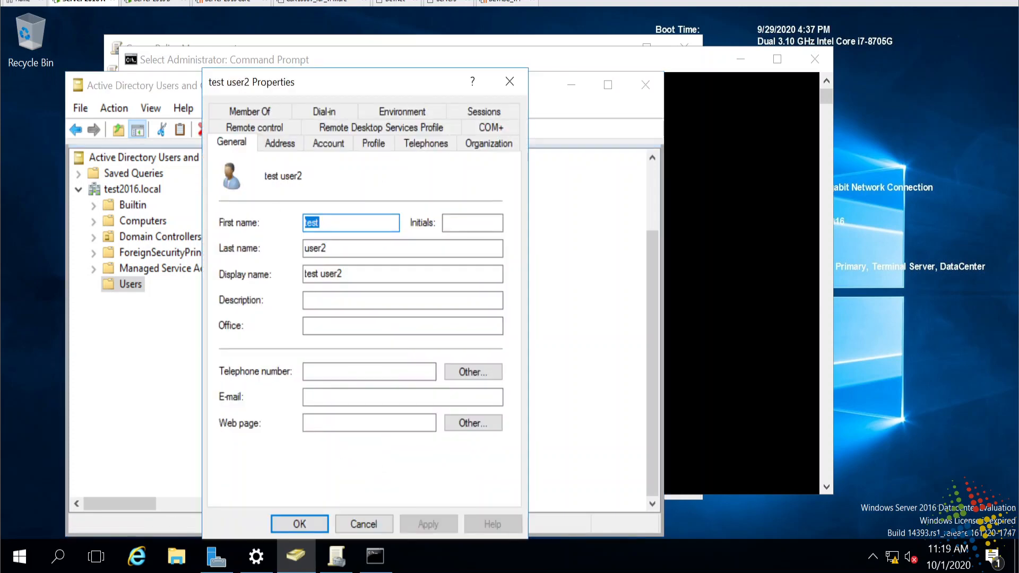
{"action": "left_click", "coordinate": [321, 148]}
{"action": "left_click", "coordinate": [246, 299]}
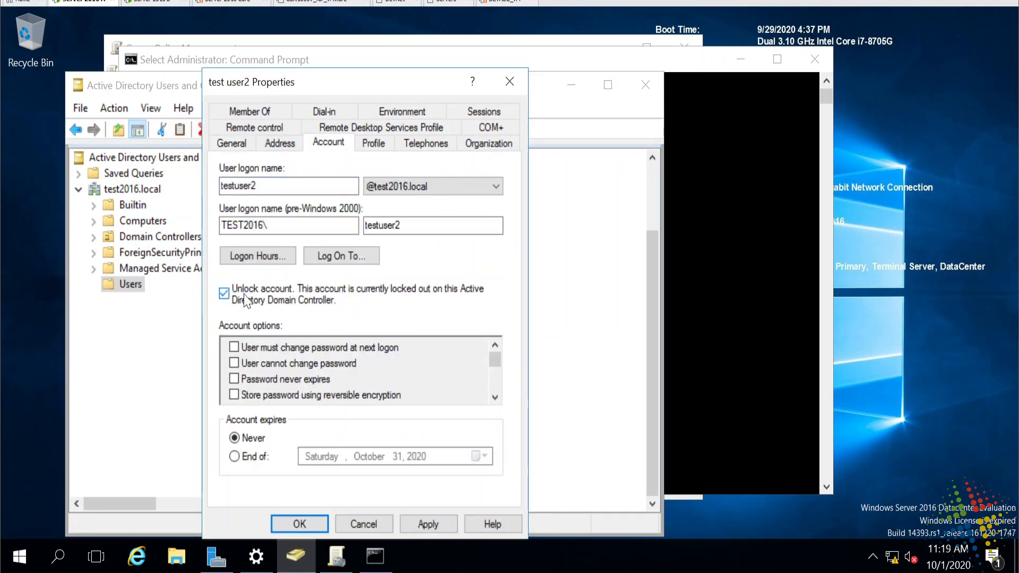
{"action": "left_click", "coordinate": [311, 523]}
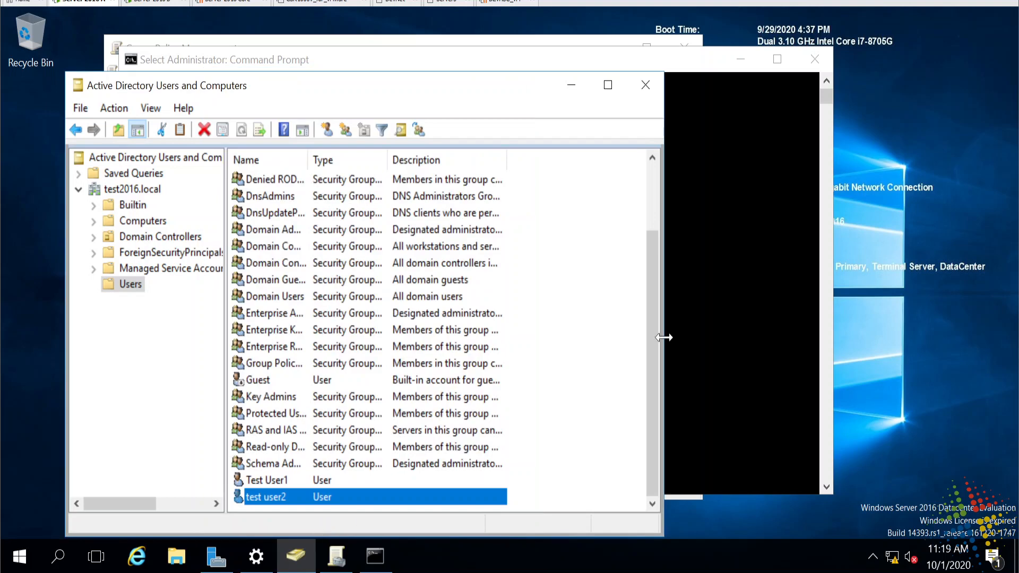
- Rerun net user testuser2 /domain to confirm 'Account active Yes'
{"action": "left_click", "coordinate": [710, 67]}
{"action": "key", "text": "Up"}
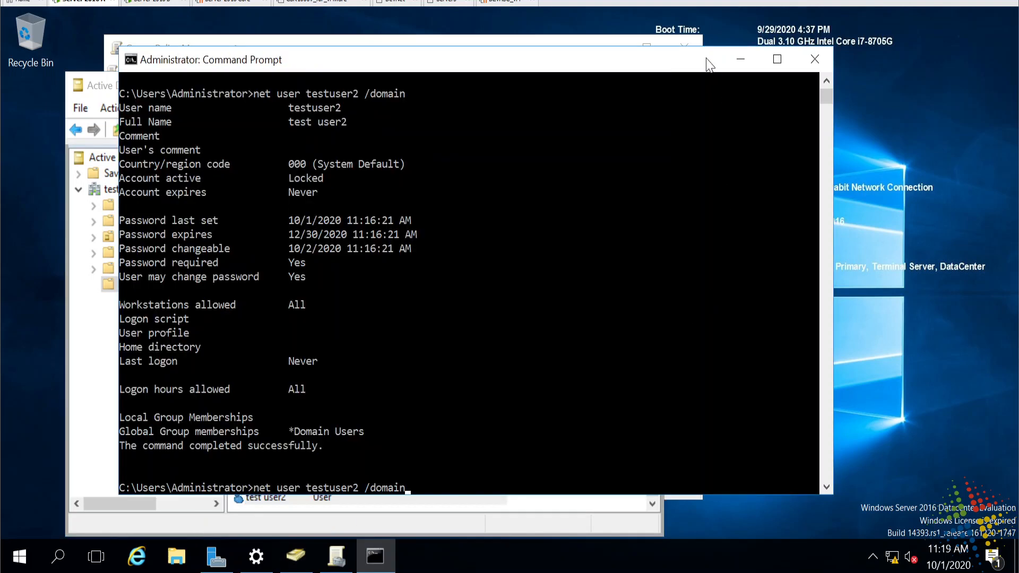
{"action": "key", "text": "Return"}
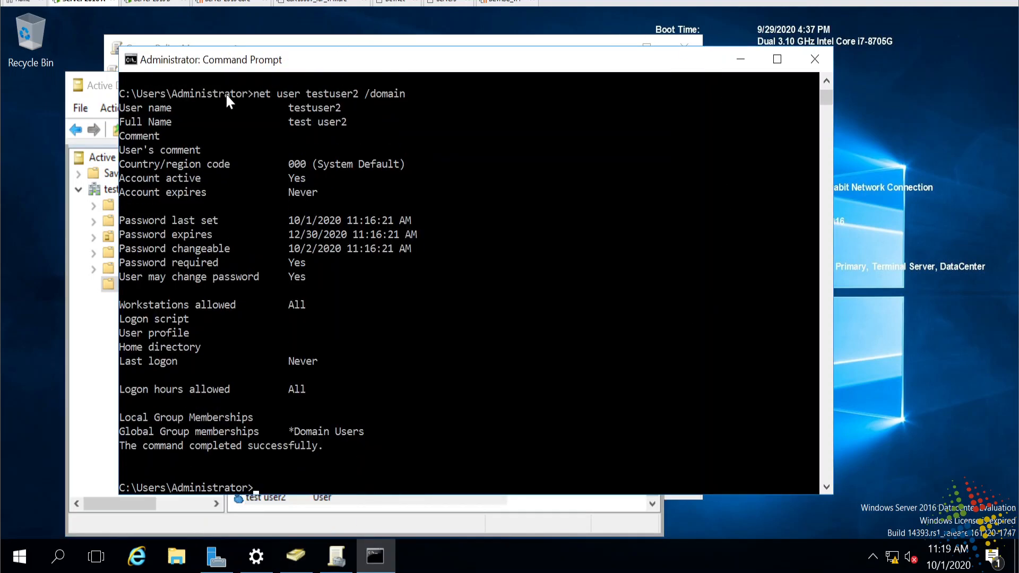
{"action": "left_click_drag", "start_coordinate": [140, 170], "coordinate": [307, 193]}
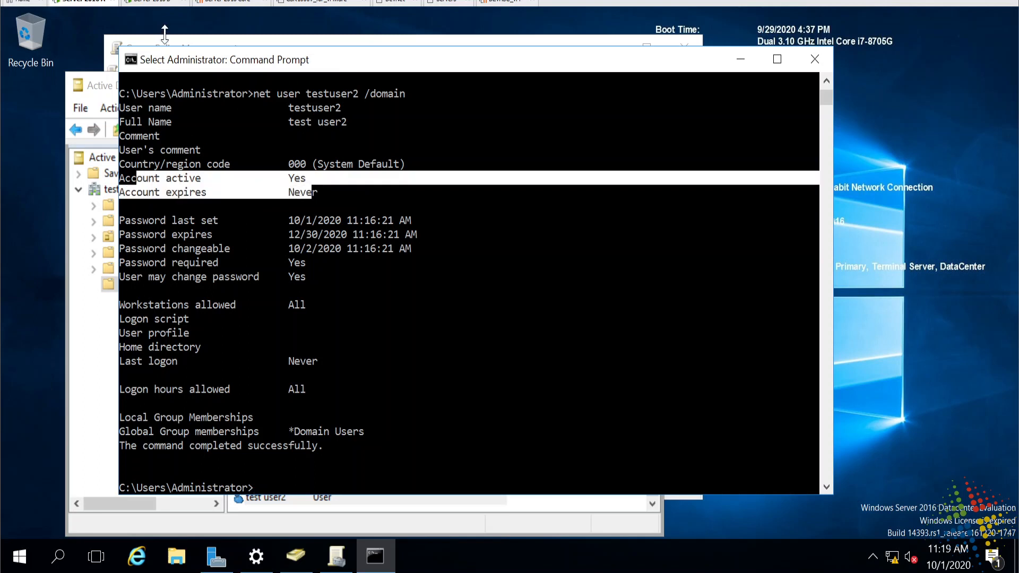
{"action": "left_click", "coordinate": [164, 7]}
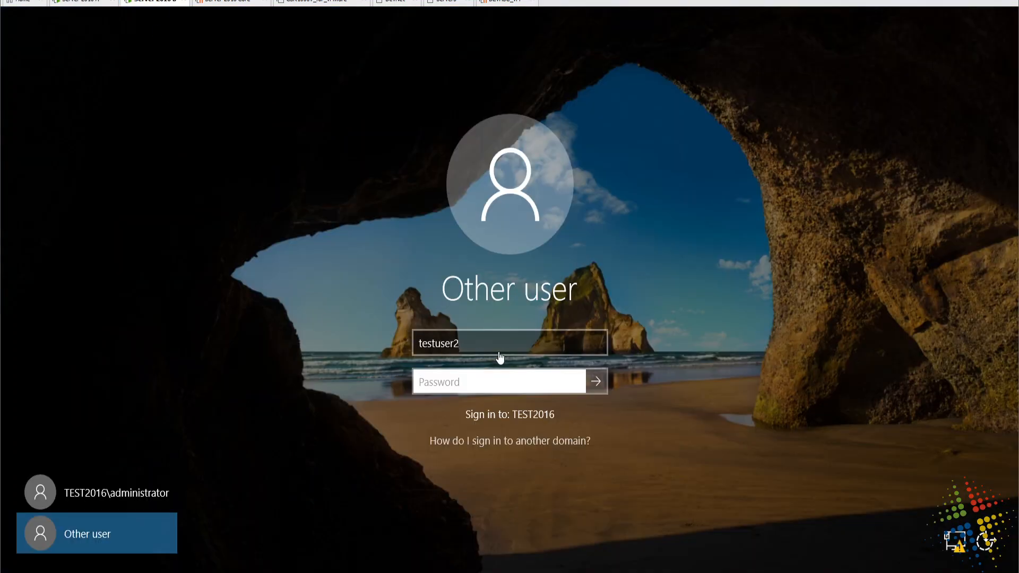
- Sign in as testuser1 instead of testuser2, entering its password
{"action": "left_click", "coordinate": [499, 343]}
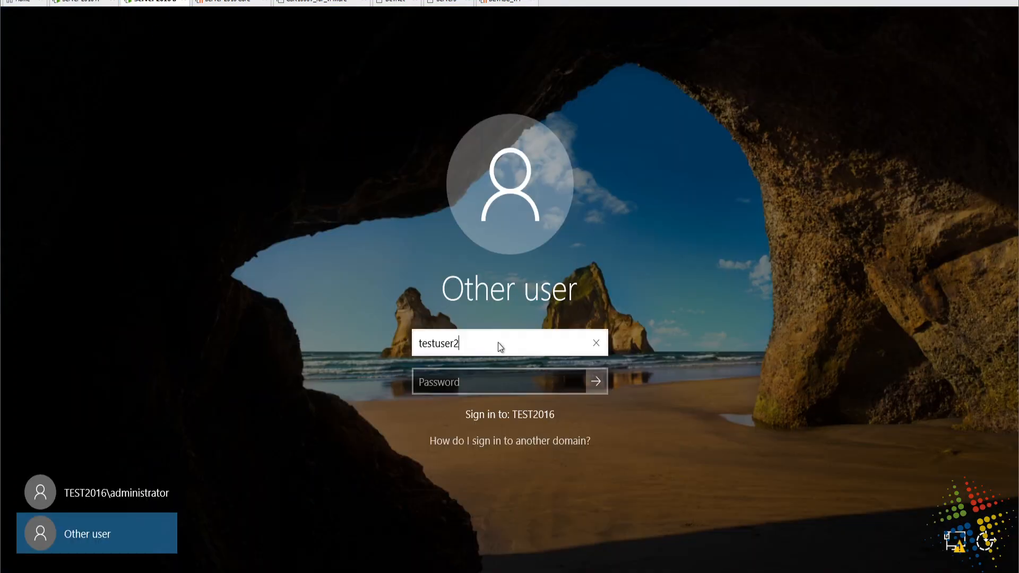
{"action": "key", "text": "BackSpace"}
{"action": "type", "text": "1"}
{"action": "key", "text": "Tab"}
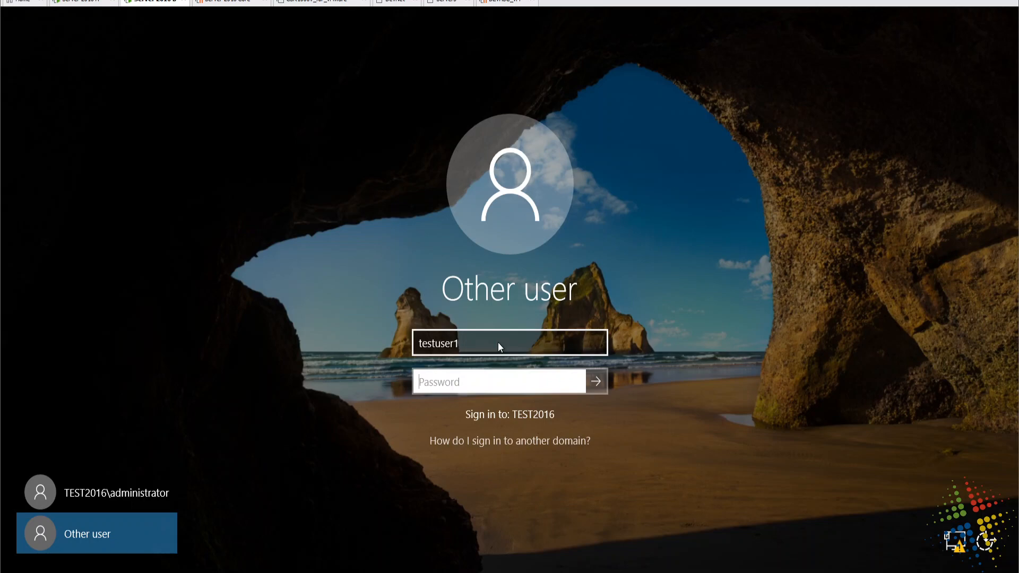
{"action": "type", "text": "Password123"}
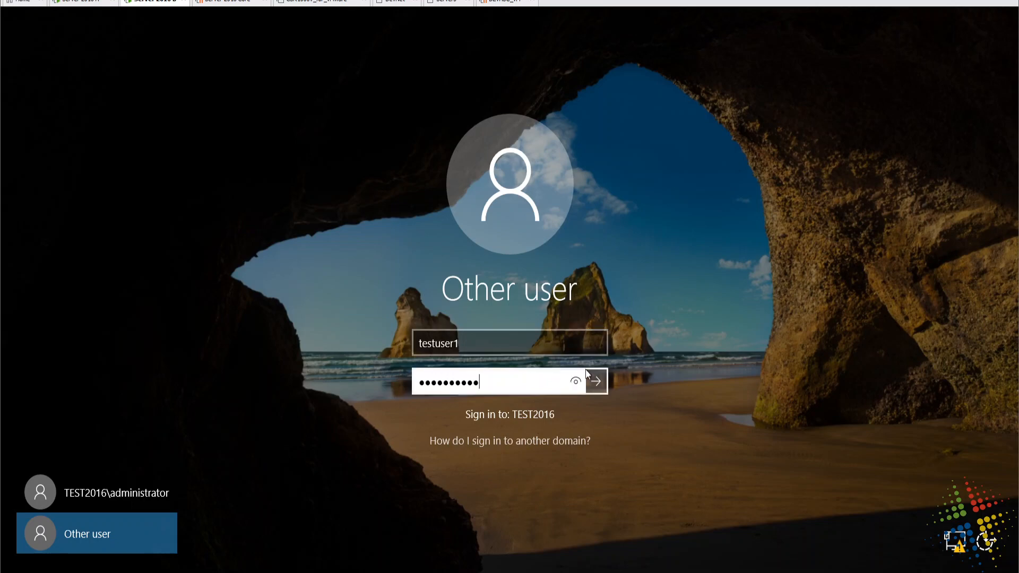
{"action": "left_click", "coordinate": [570, 384]}
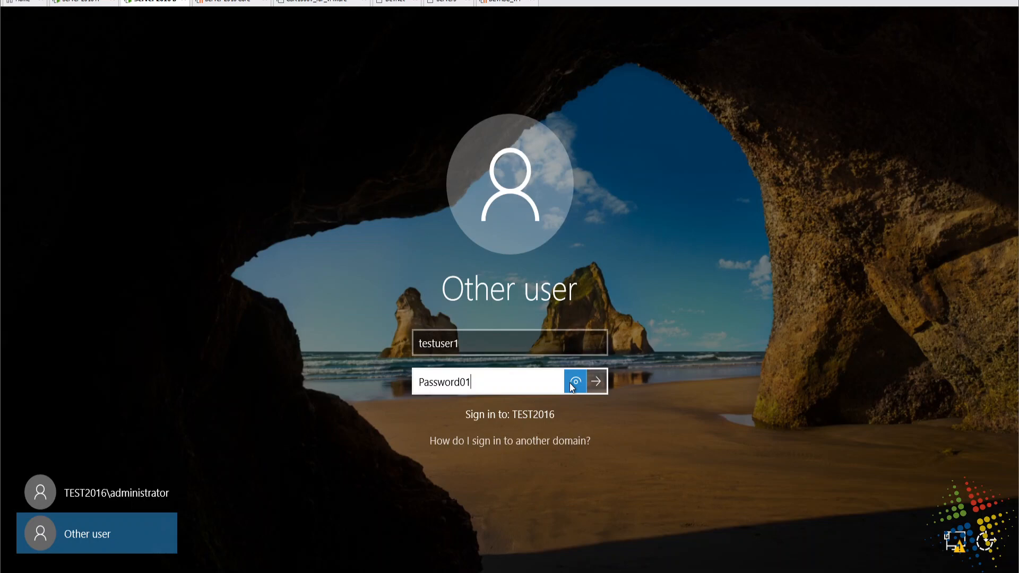
{"action": "left_click", "coordinate": [597, 384]}
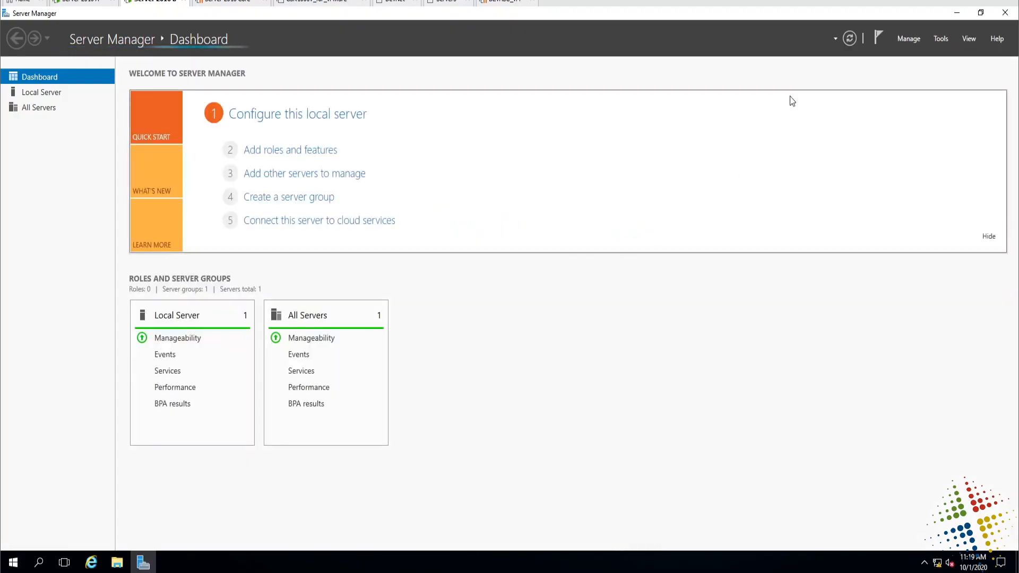
- Set the desktop's display scaling to 150% in Display settings
{"action": "left_click", "coordinate": [957, 13]}
{"action": "right_click", "coordinate": [523, 304]}
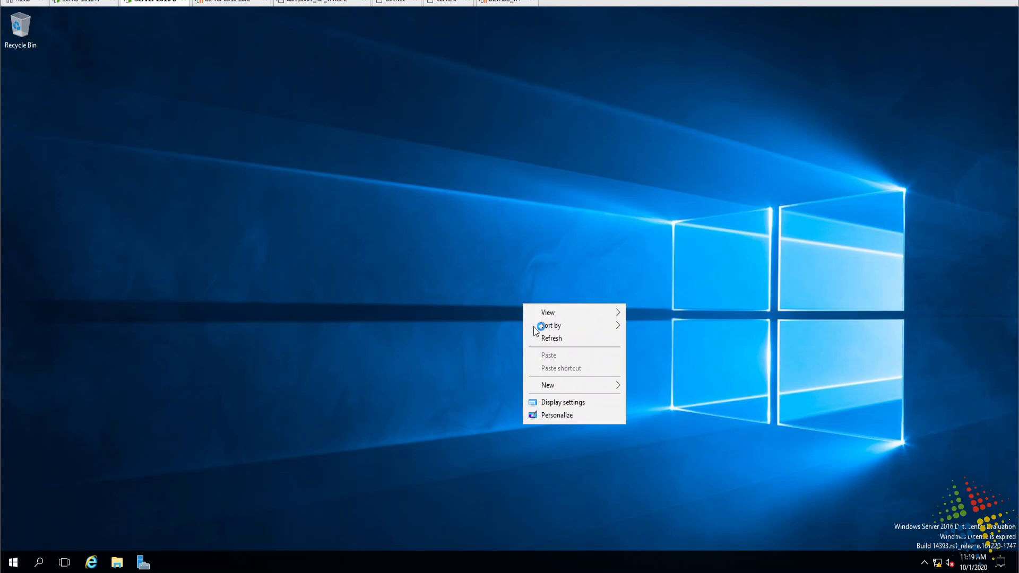
{"action": "left_click", "coordinate": [572, 403]}
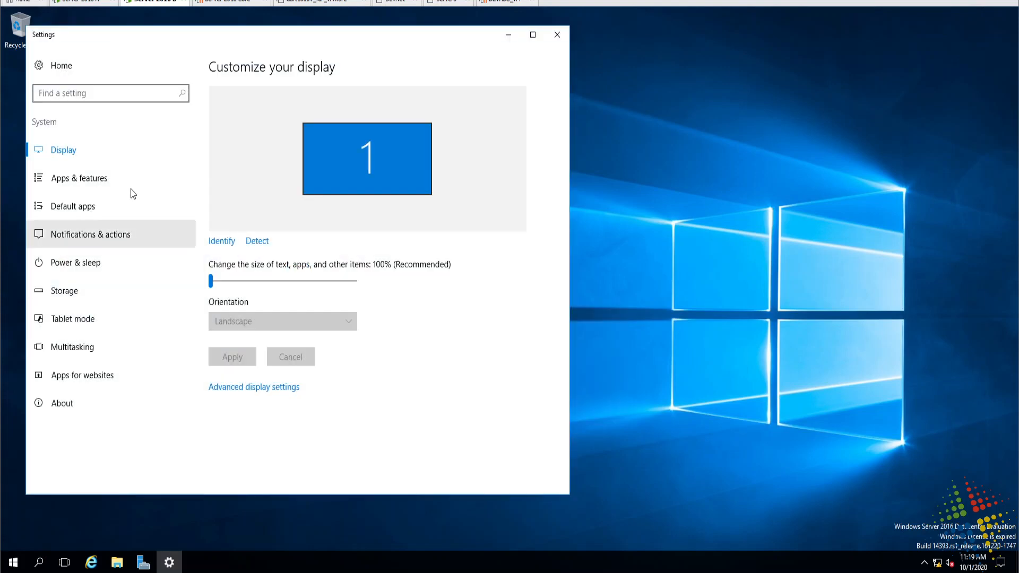
{"action": "left_click_drag", "start_coordinate": [211, 281], "coordinate": [345, 281]}
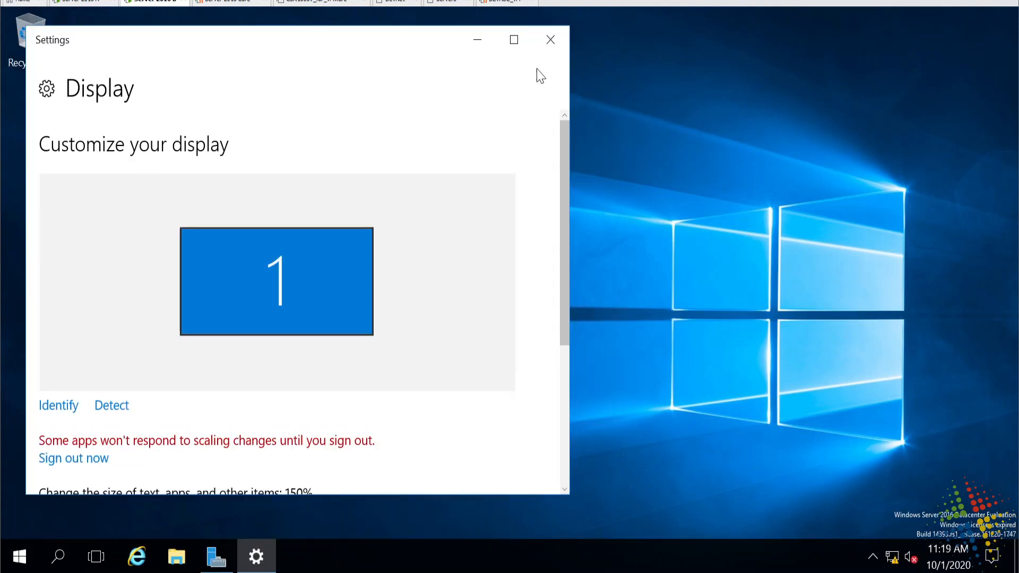
{"action": "left_click", "coordinate": [552, 40]}
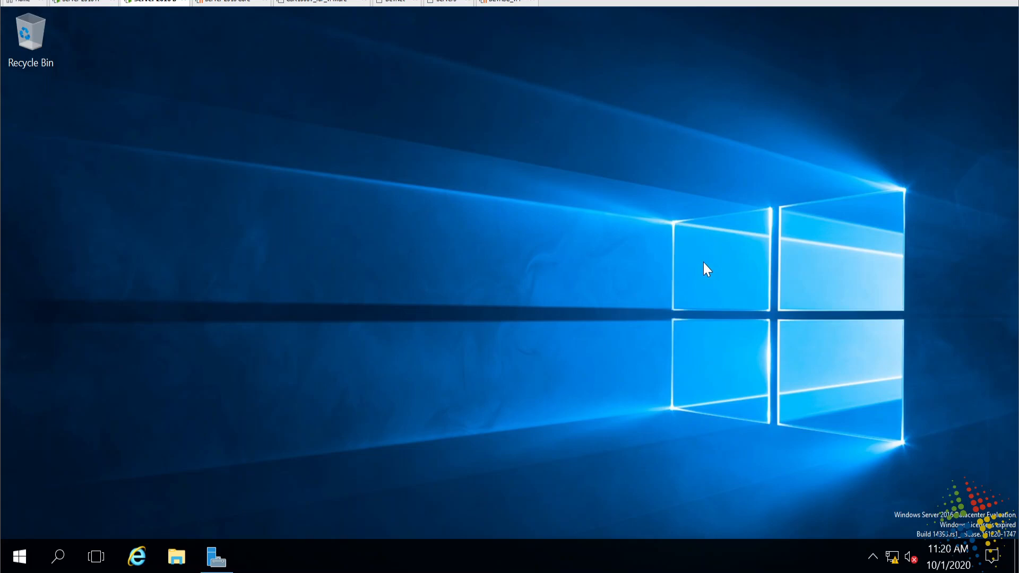
- From the Ctrl+Alt+Del screen, choose Change a password and enter the old and new passwords
{"action": "key", "text": "ctrl+alt+Delete"}
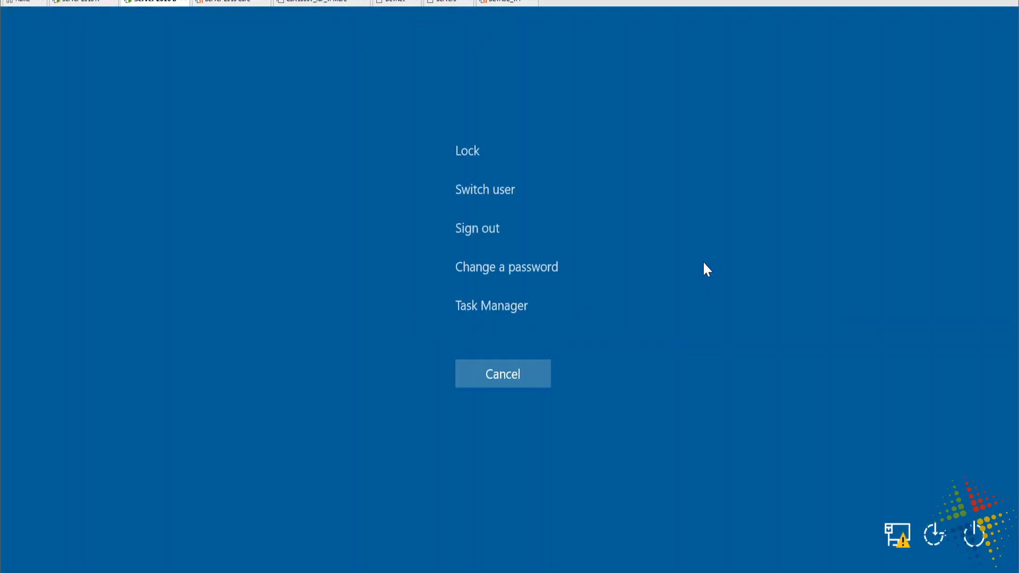
{"action": "left_click", "coordinate": [550, 271]}
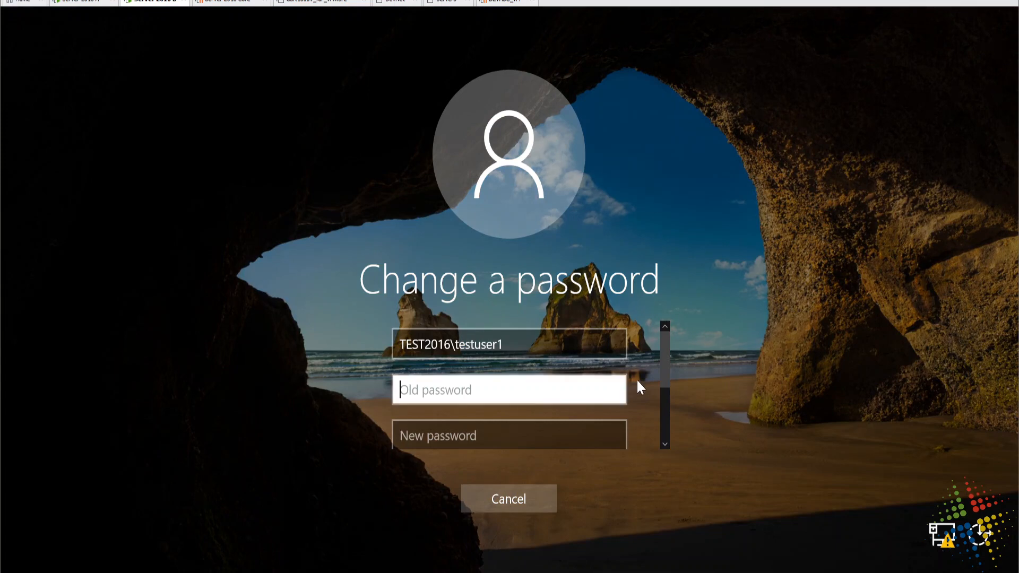
{"action": "scroll", "coordinate": [661, 364], "scroll_direction": "down", "scroll_amount": 1}
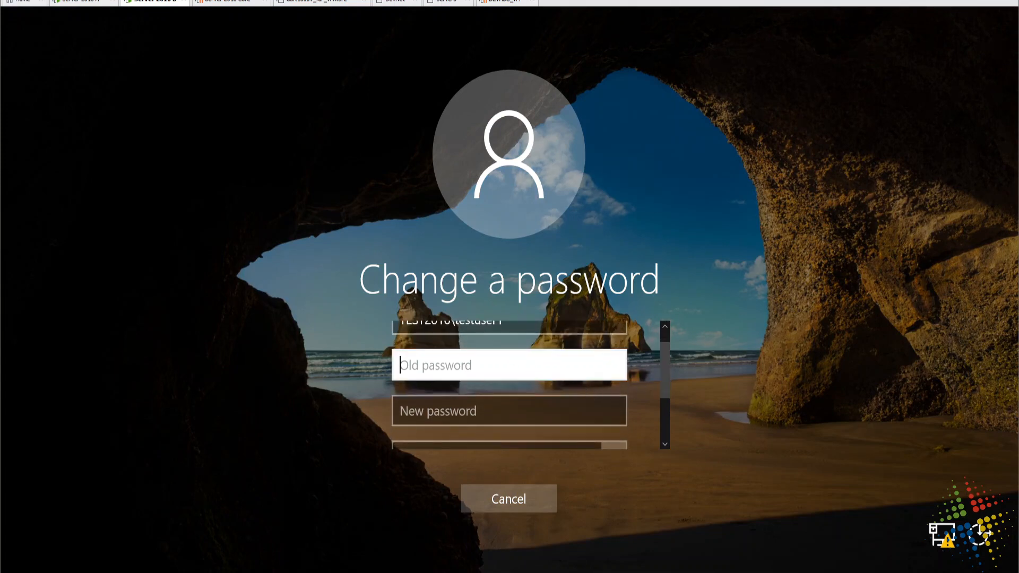
{"action": "type", "text": "**********"}
{"action": "left_click", "coordinate": [614, 370]}
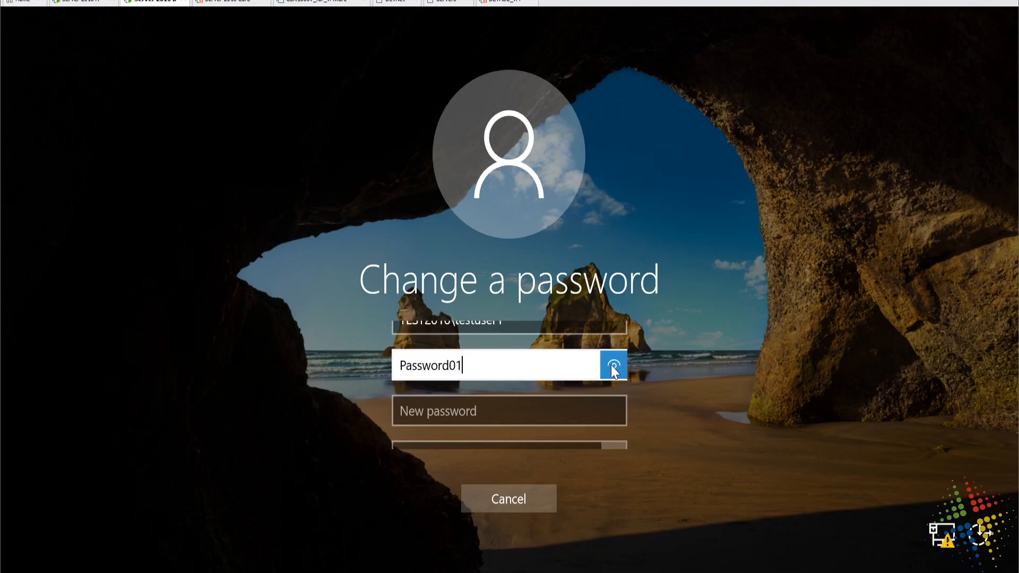
{"action": "left_click", "coordinate": [537, 409]}
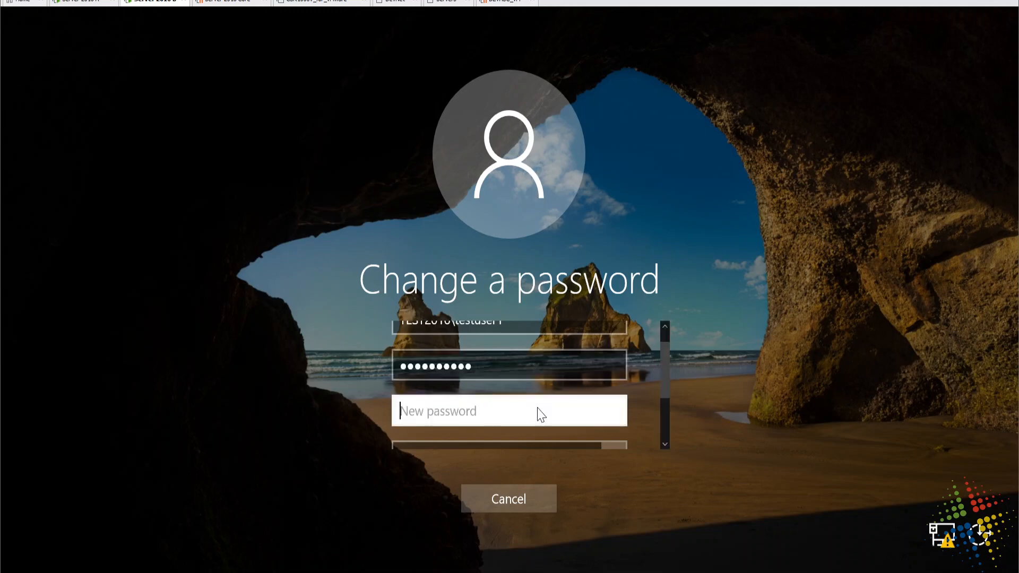
{"action": "type", "text": "**********"}
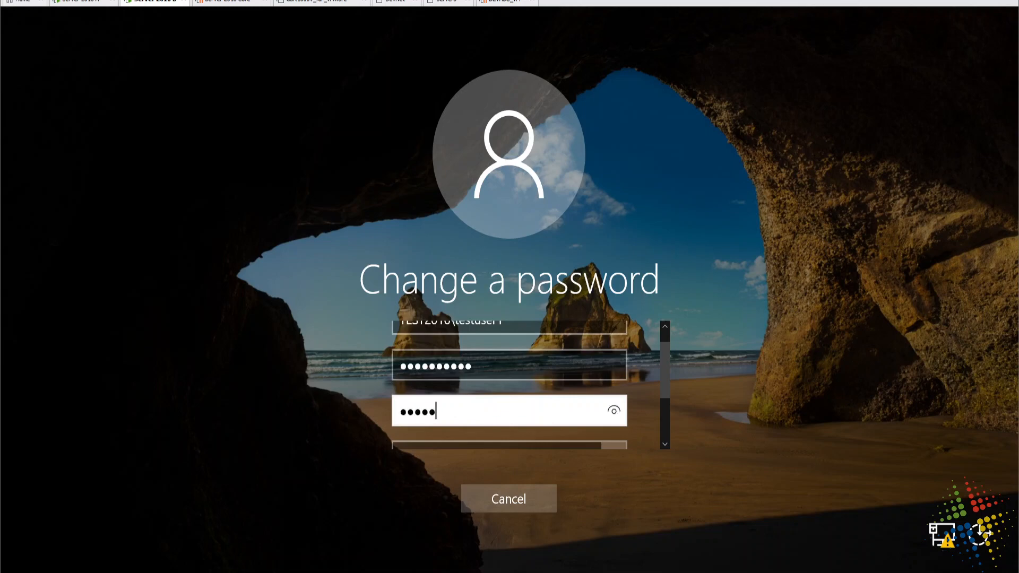
{"action": "left_click", "coordinate": [611, 416]}
- Confirm and submit the new password, dismiss the requirements error, and cancel back to the desktop
{"action": "scroll", "coordinate": [641, 384], "scroll_direction": "down", "scroll_amount": 2}
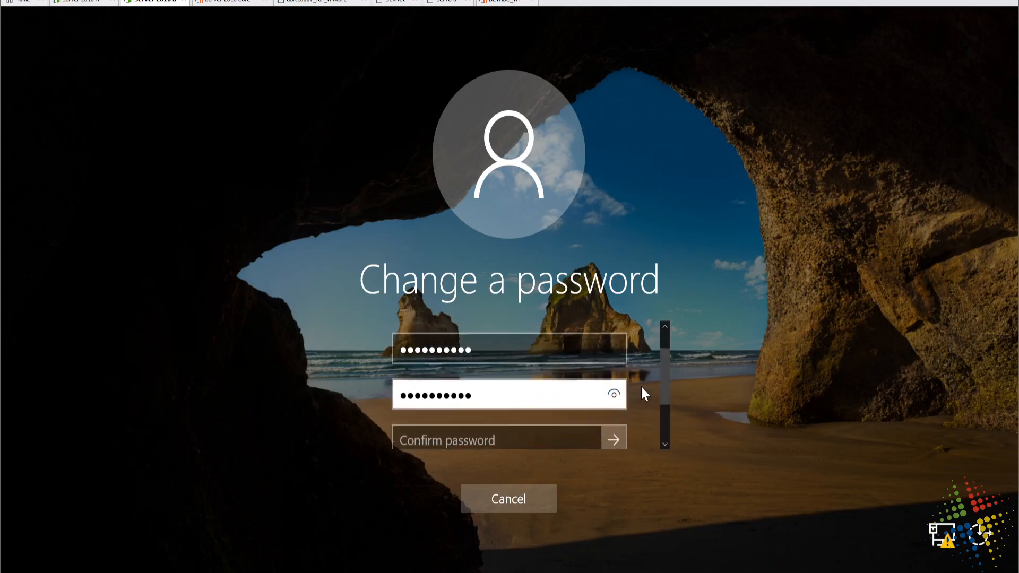
{"action": "left_click", "coordinate": [535, 383]}
{"action": "type", "text": "Password0"}
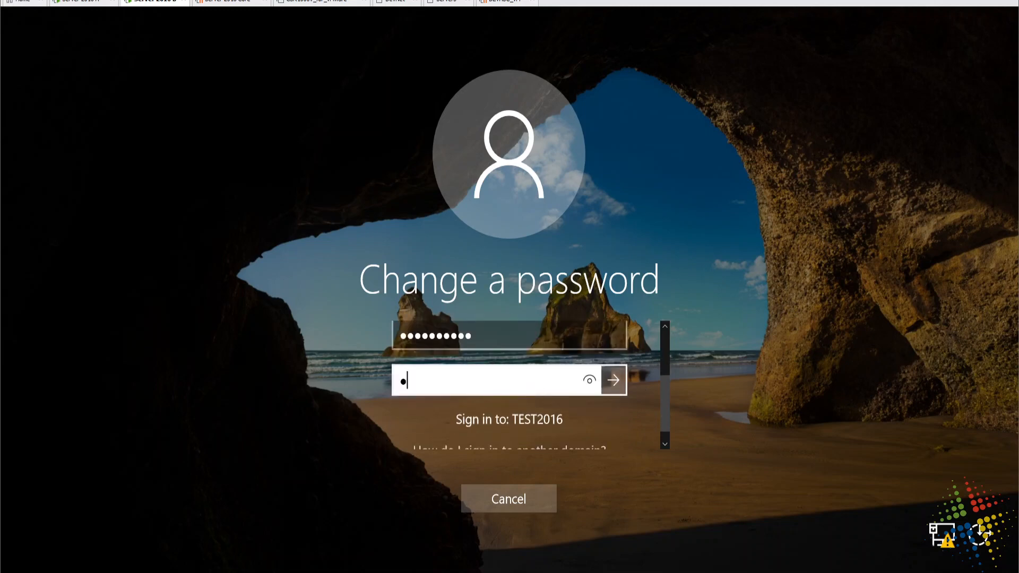
{"action": "type", "text": "2"}
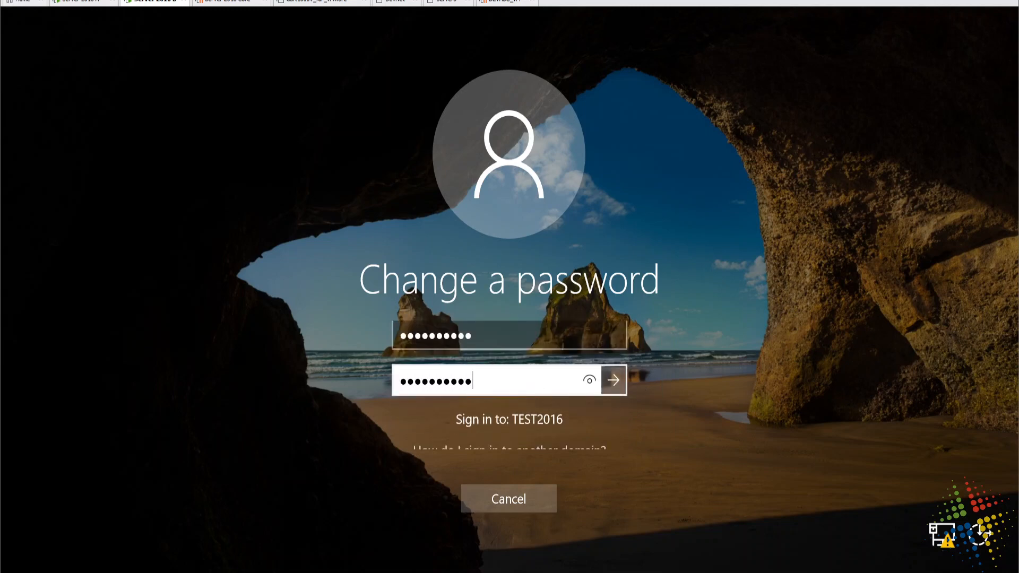
{"action": "left_click", "coordinate": [619, 383]}
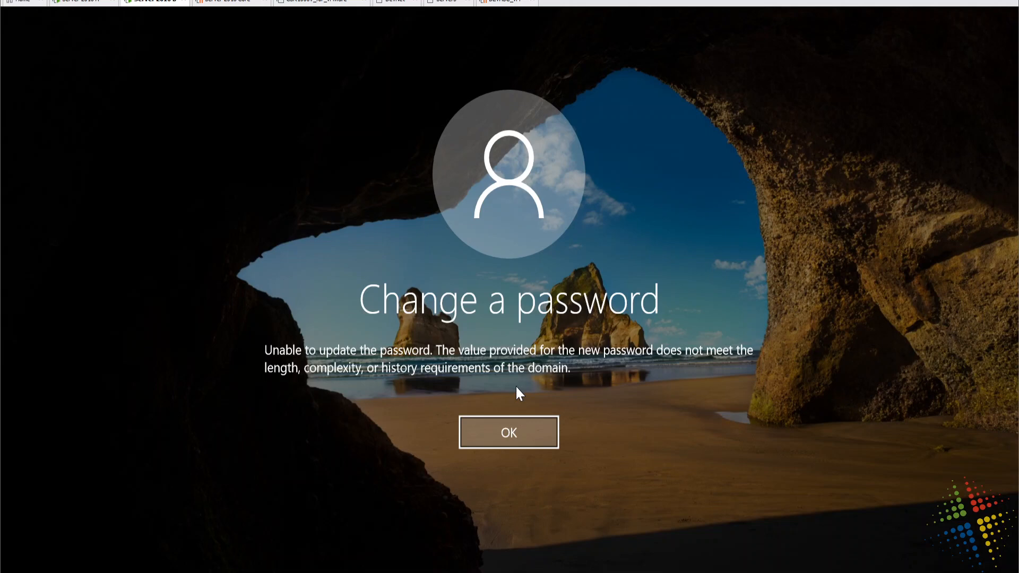
{"action": "left_click", "coordinate": [513, 419]}
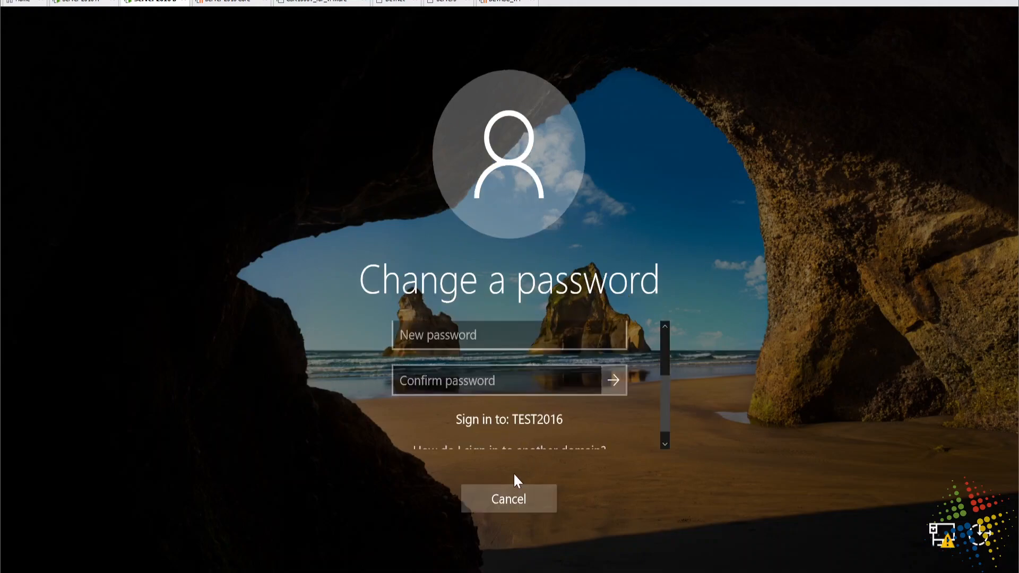
{"action": "left_click", "coordinate": [517, 494]}
{"action": "left_click", "coordinate": [507, 375]}
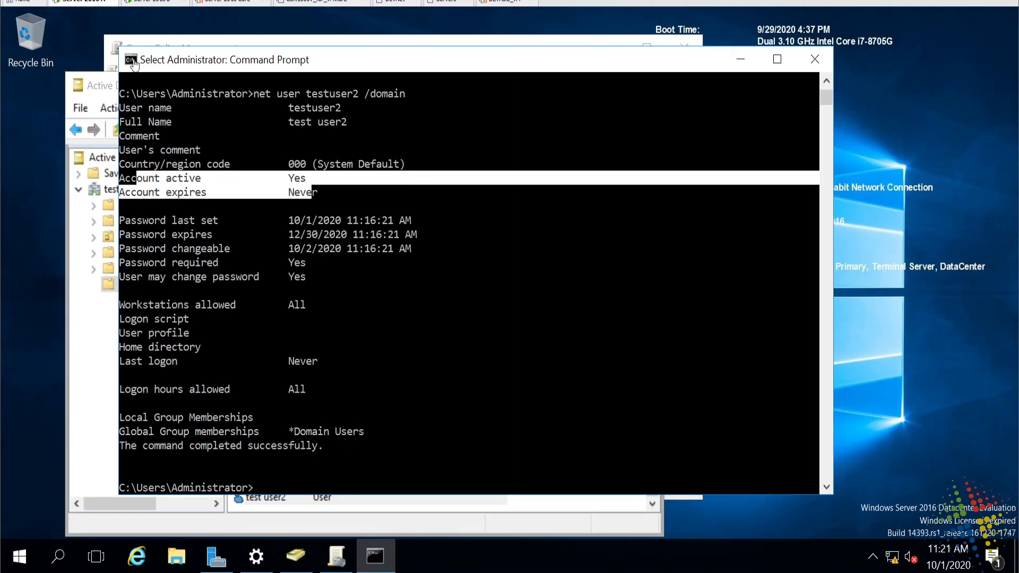
- Edit the Default Domain Policy and browse to Computer Configuration's Account Policies > Password Policy
{"action": "left_click", "coordinate": [341, 560]}
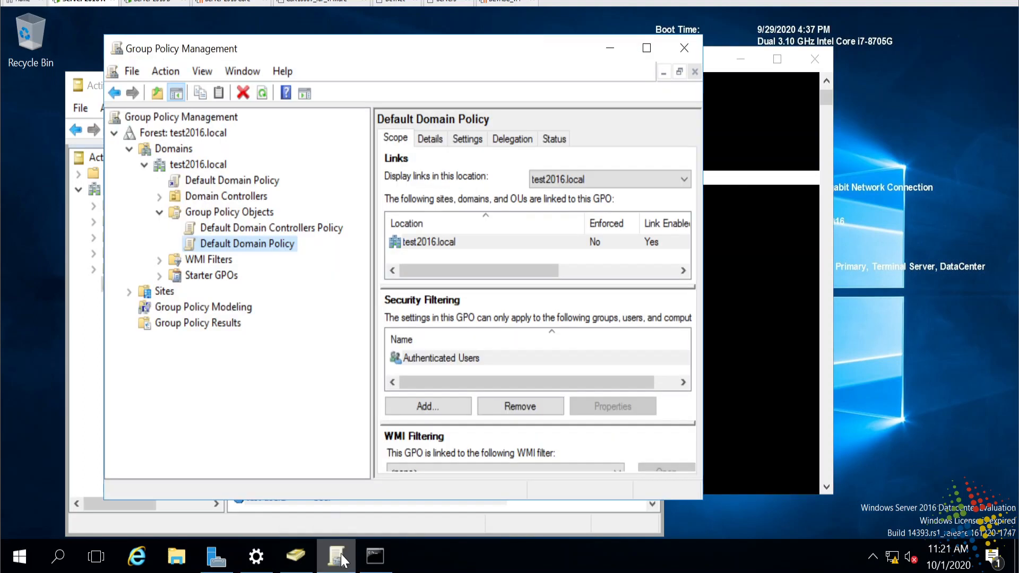
{"action": "right_click", "coordinate": [276, 247]}
{"action": "left_click", "coordinate": [290, 250]}
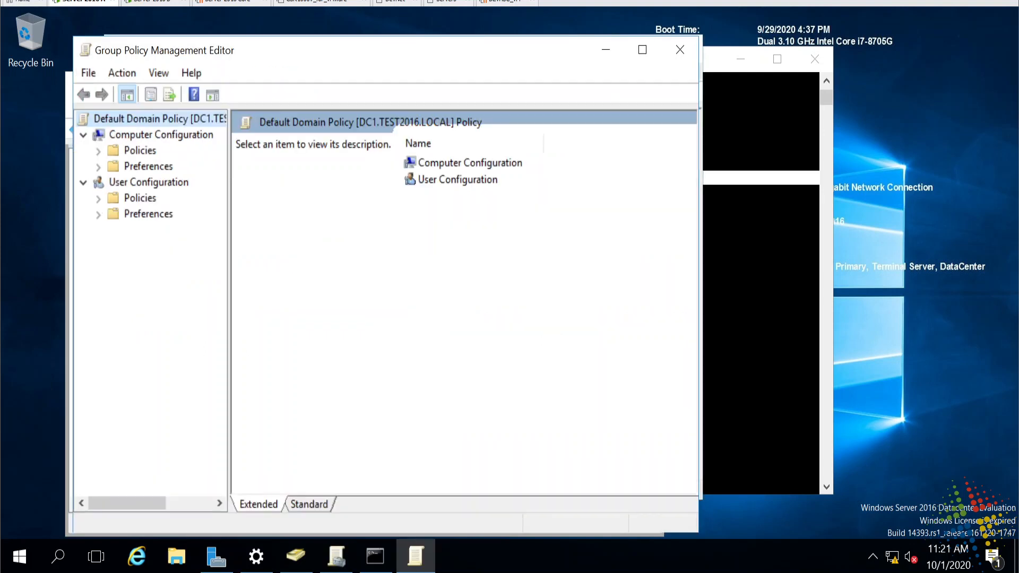
{"action": "left_click", "coordinate": [99, 151]}
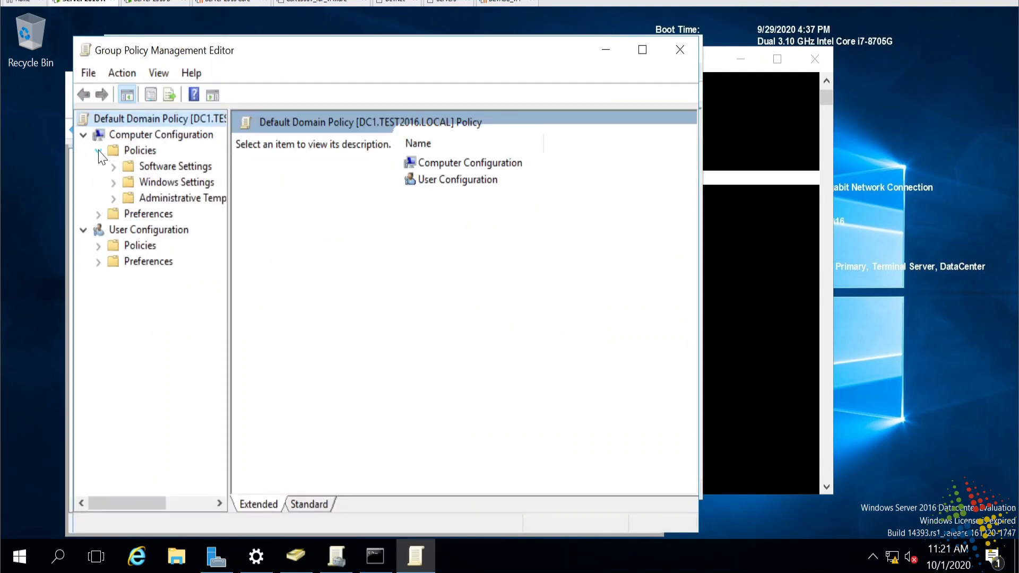
{"action": "left_click", "coordinate": [114, 182]}
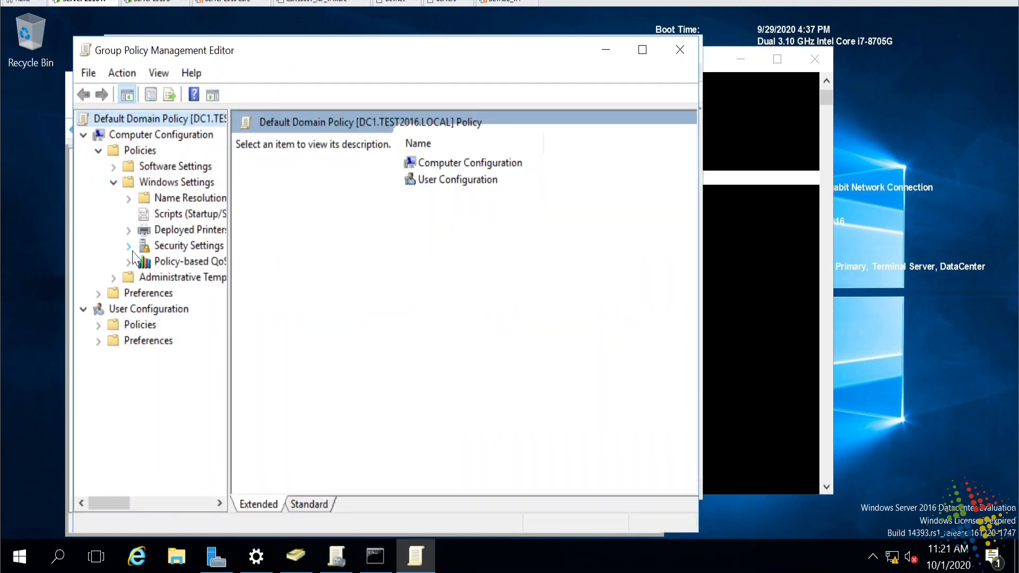
{"action": "left_click", "coordinate": [129, 245]}
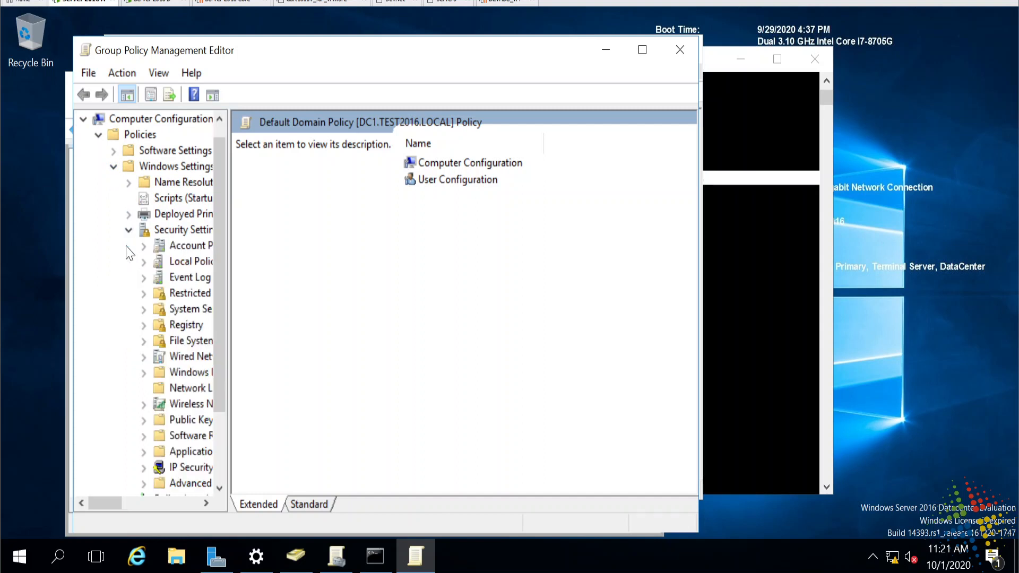
{"action": "double_click", "coordinate": [195, 246]}
{"action": "left_click", "coordinate": [192, 262]}
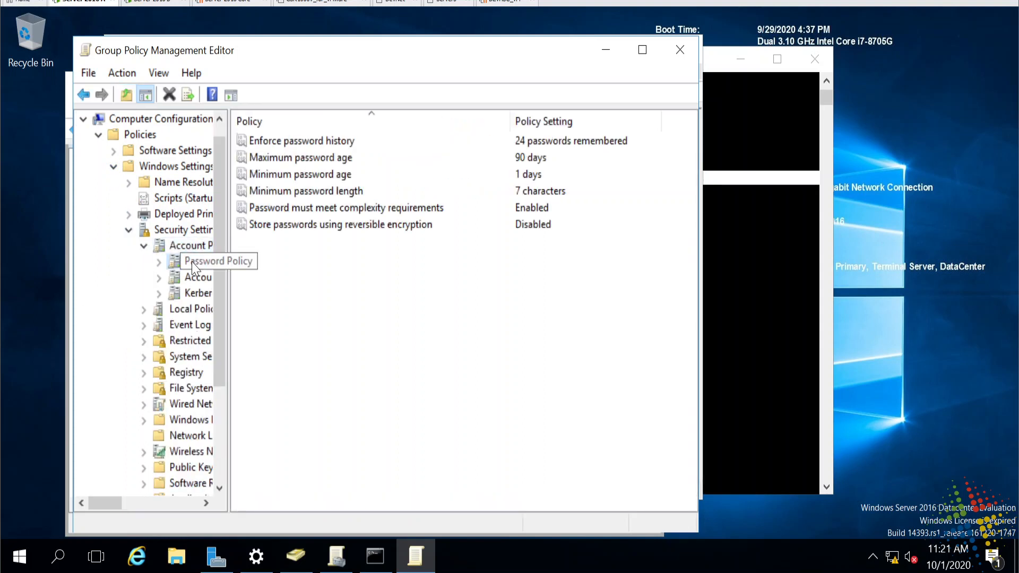
- Set Minimum password age to 0 days
{"action": "double_click", "coordinate": [310, 178]}
{"action": "key", "text": "BackSpace"}
{"action": "type", "text": "0"}
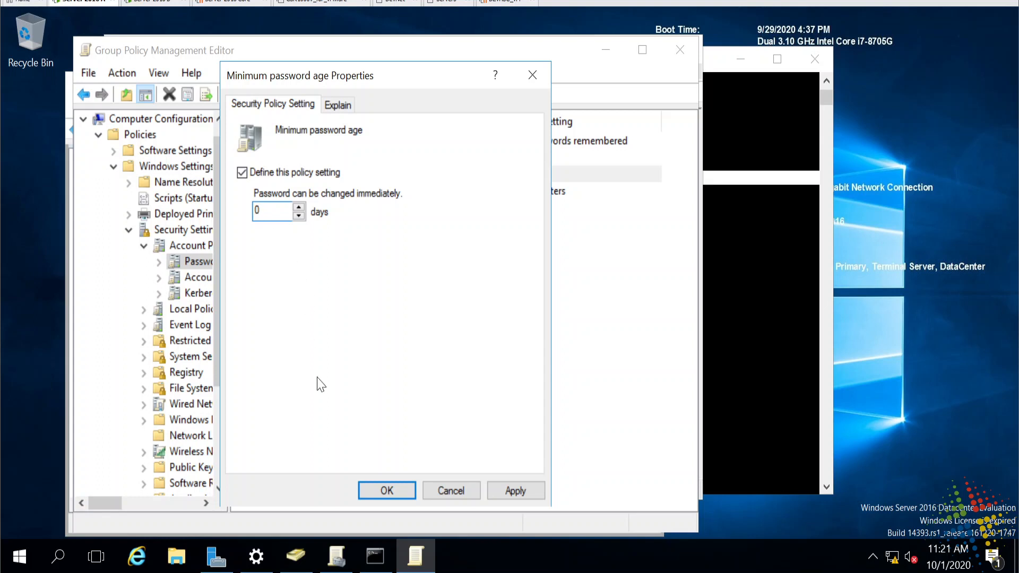
{"action": "left_click", "coordinate": [383, 492]}
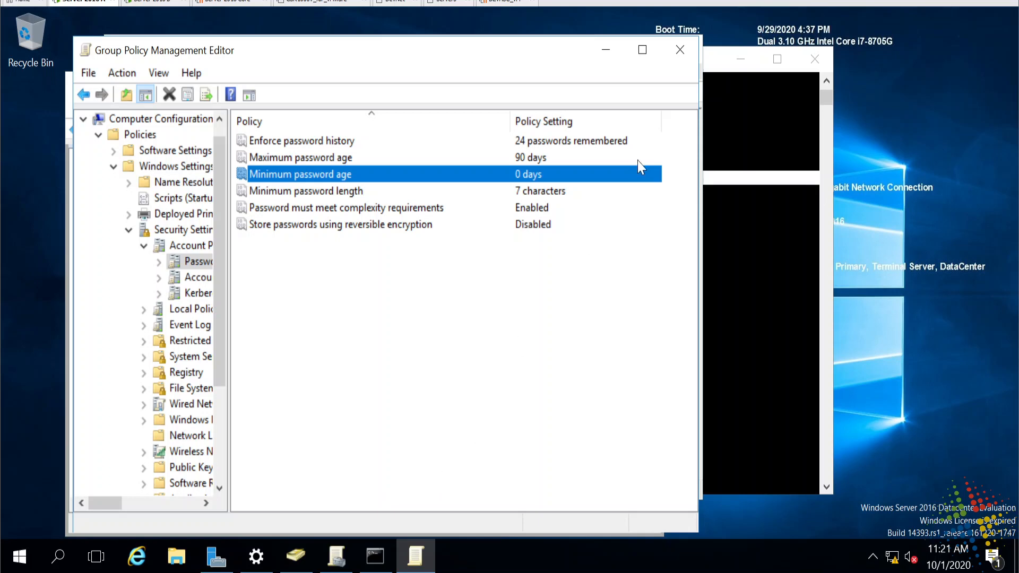
- Close the policy editor, switch to the Server 2016 B console and launch Command Prompt via cmd
{"action": "left_click", "coordinate": [680, 49]}
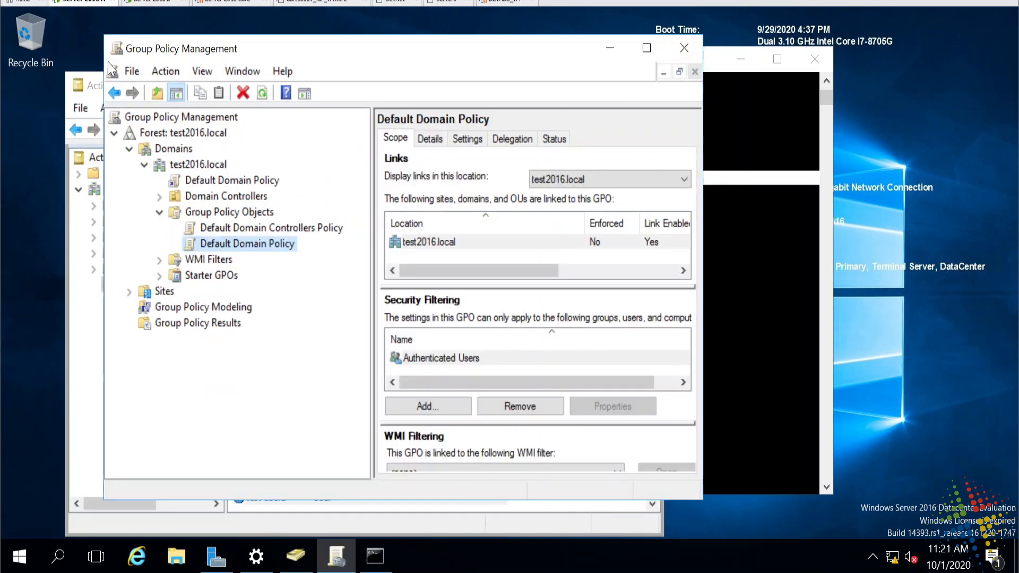
{"action": "left_click", "coordinate": [152, 3]}
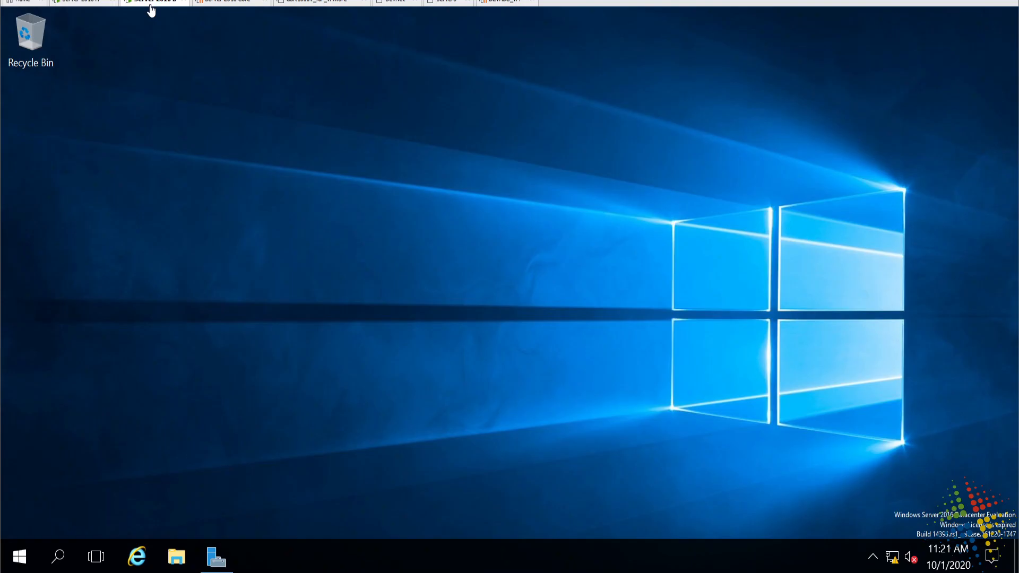
{"action": "left_click", "coordinate": [18, 558]}
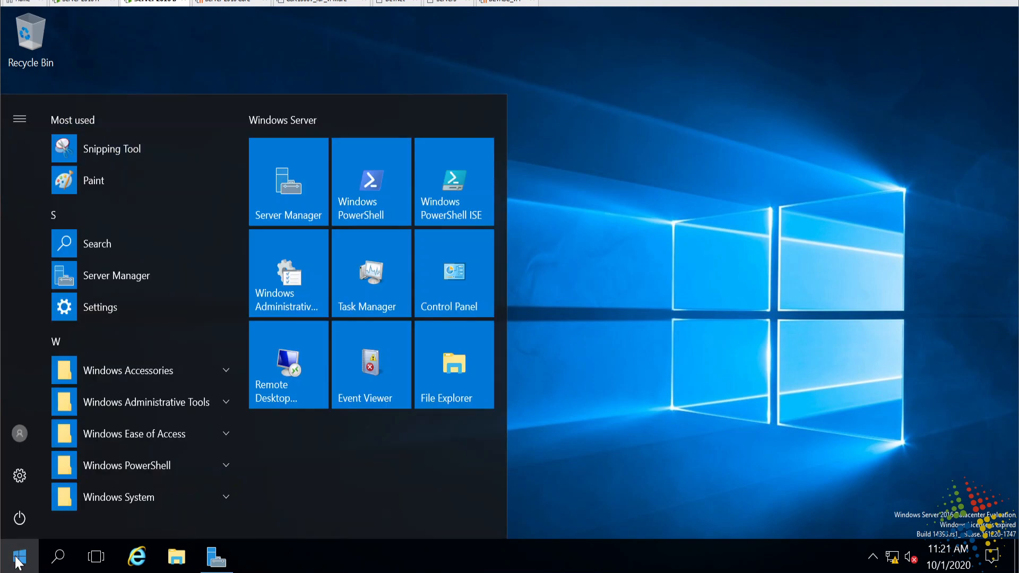
{"action": "type", "text": "cmd"}
{"action": "key", "text": "Return"}
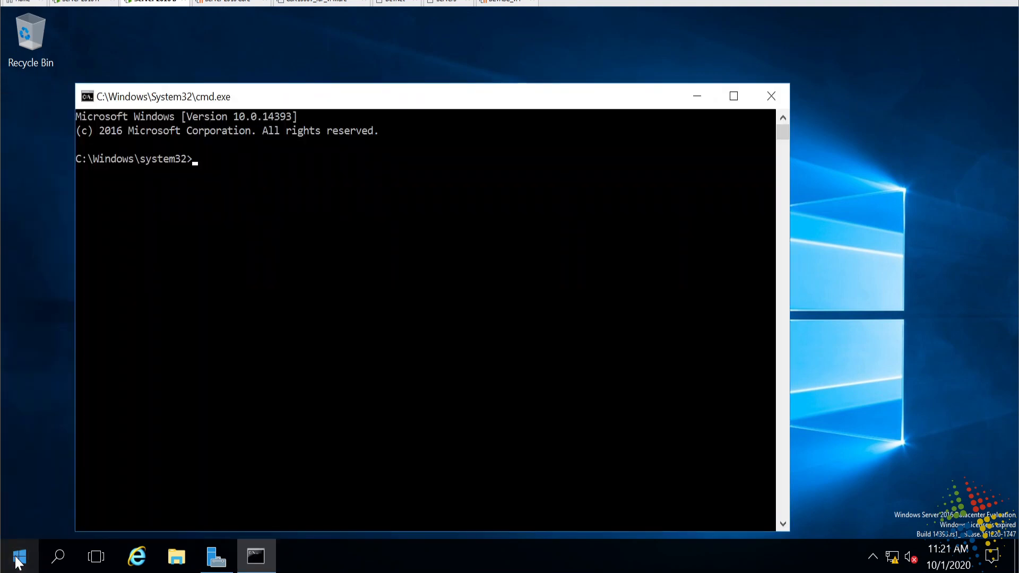
- Close the non-elevated prompt and relaunch Command Prompt with Run as administrator
{"action": "left_click", "coordinate": [769, 95]}
{"action": "left_click", "coordinate": [25, 553]}
{"action": "type", "text": "cmd"}
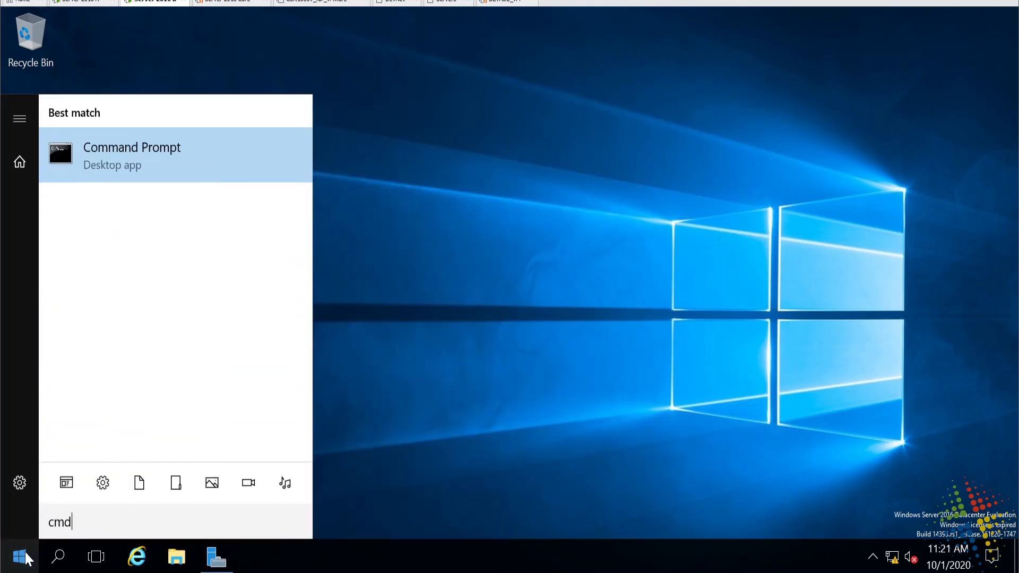
{"action": "right_click", "coordinate": [148, 158]}
{"action": "left_click", "coordinate": [182, 182]}
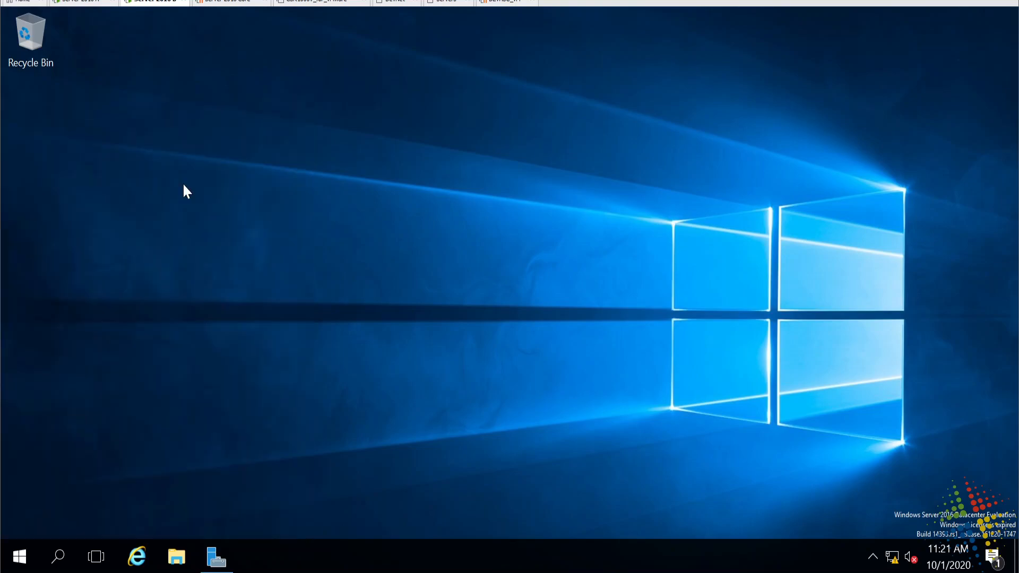
- Approve the UAC prompt, run gpupdate /force, then open rsop.msc
{"action": "left_click", "coordinate": [455, 400]}
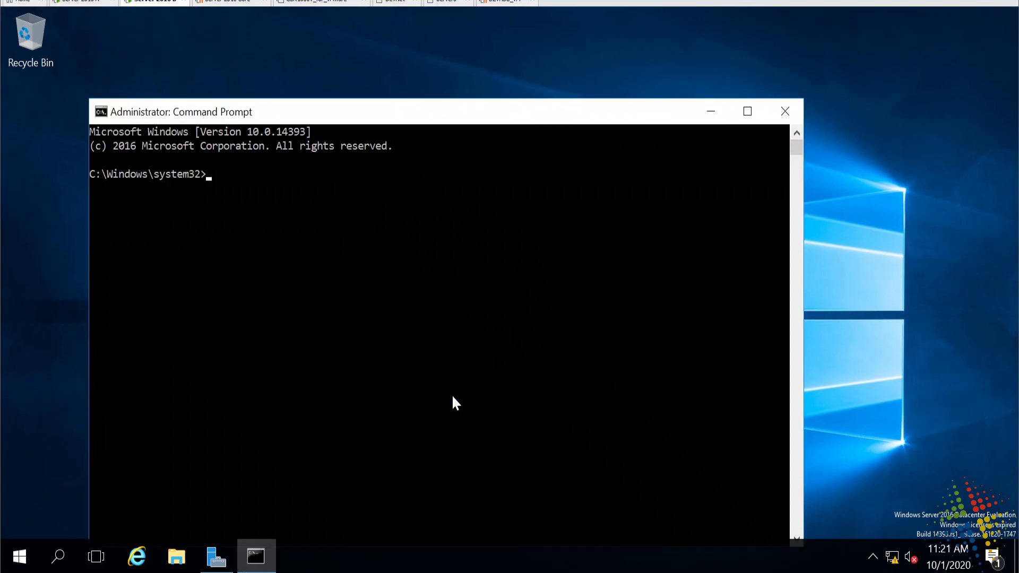
{"action": "type", "text": "gpupdate /force"}
{"action": "key", "text": "Return"}
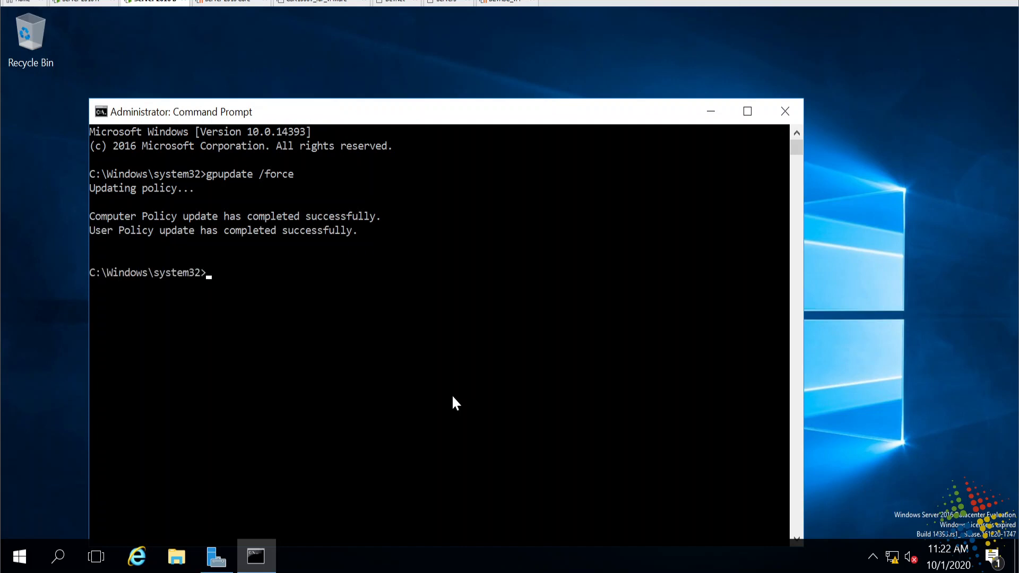
{"action": "type", "text": "rsop.msc"}
{"action": "key", "text": "Return"}
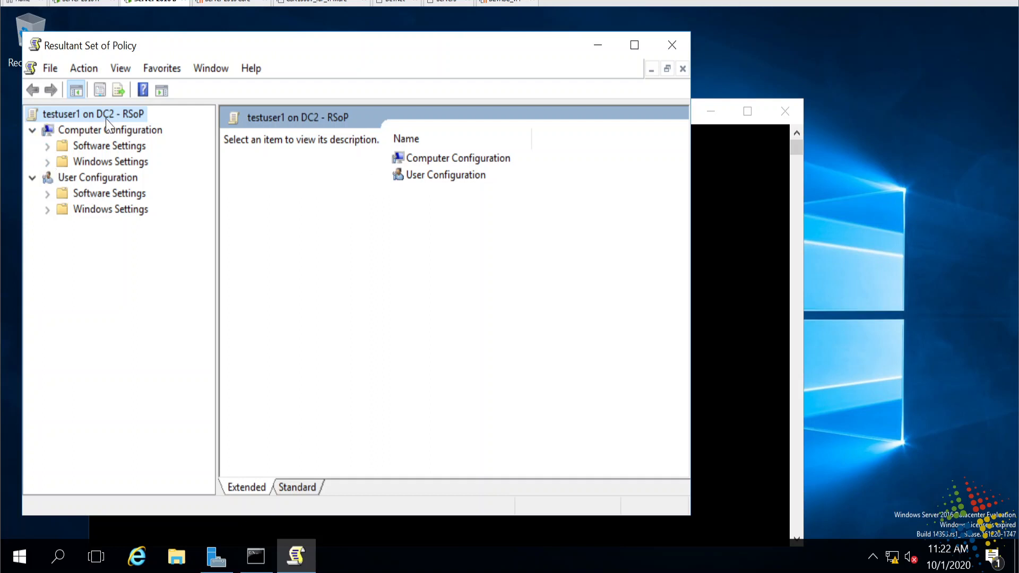
- Check RSoP's Password Policy shows a 0-day minimum password age, then close it without saving
{"action": "left_click", "coordinate": [48, 161]}
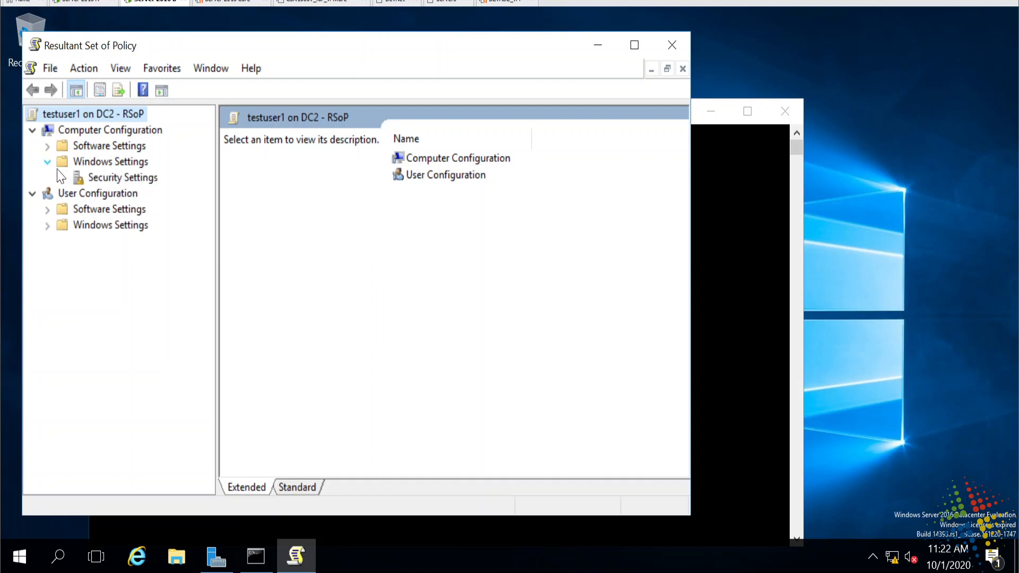
{"action": "left_click", "coordinate": [64, 178]}
{"action": "double_click", "coordinate": [112, 194]}
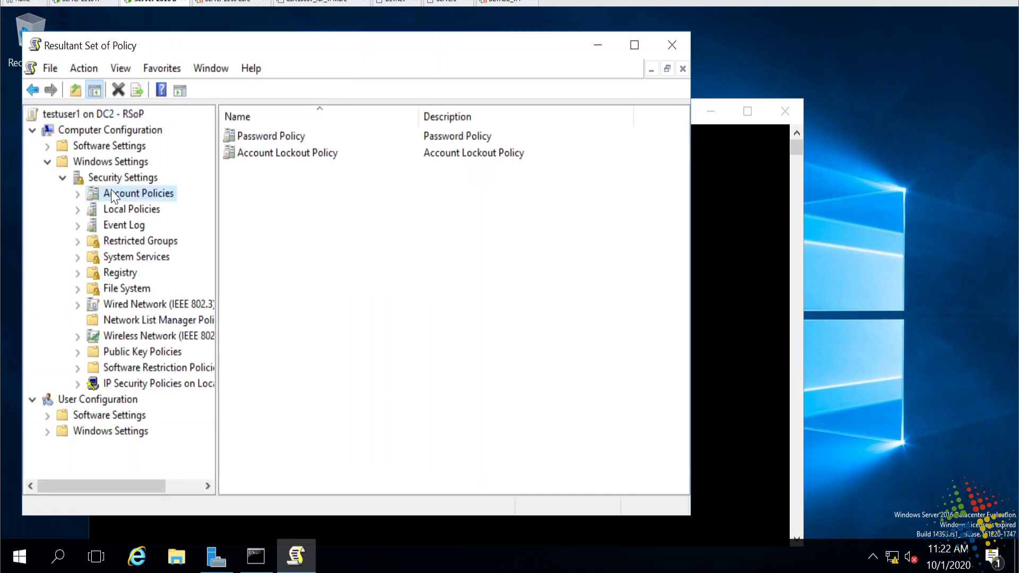
{"action": "left_click", "coordinate": [125, 209]}
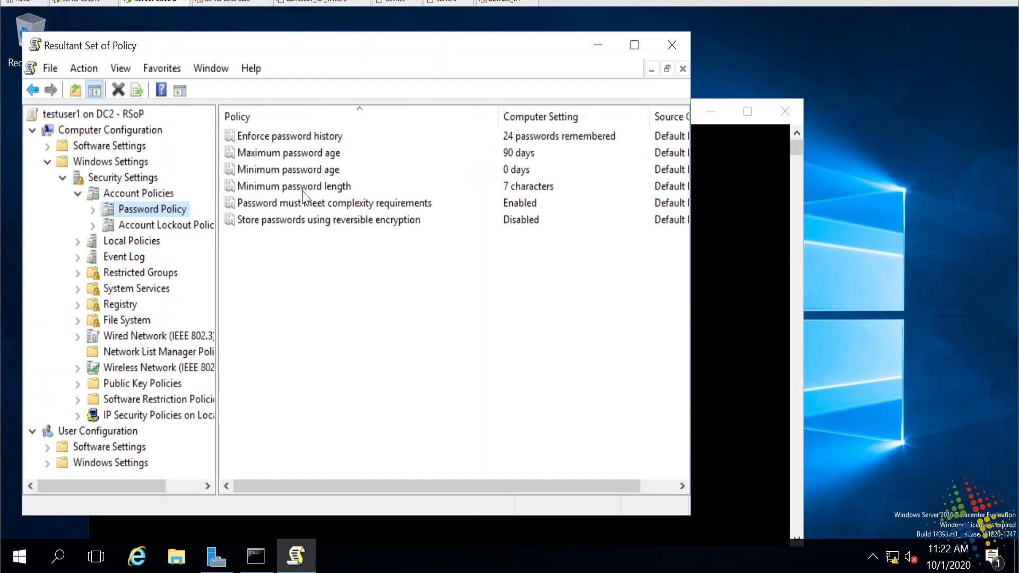
{"action": "left_click", "coordinate": [291, 170]}
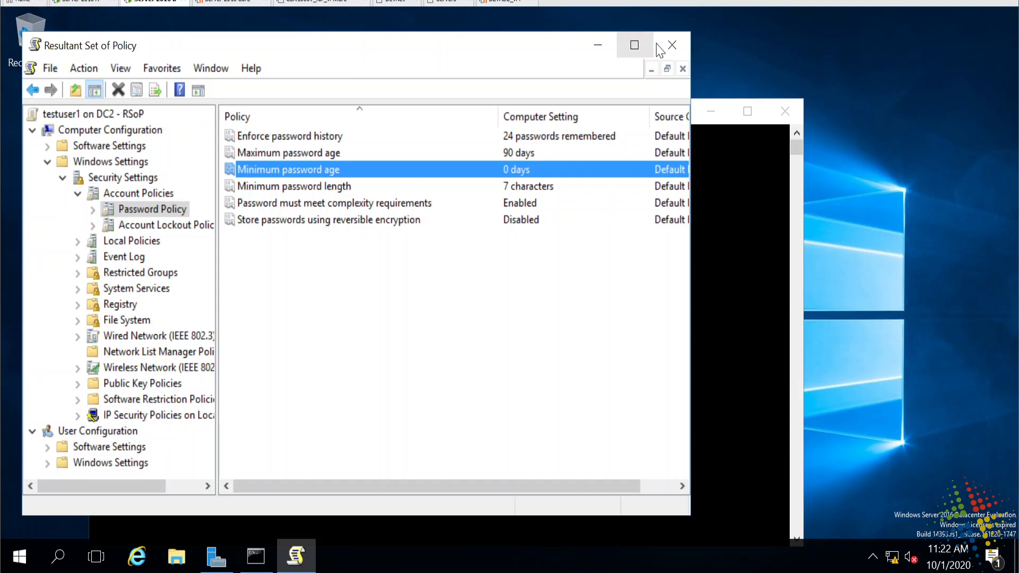
{"action": "left_click", "coordinate": [673, 48]}
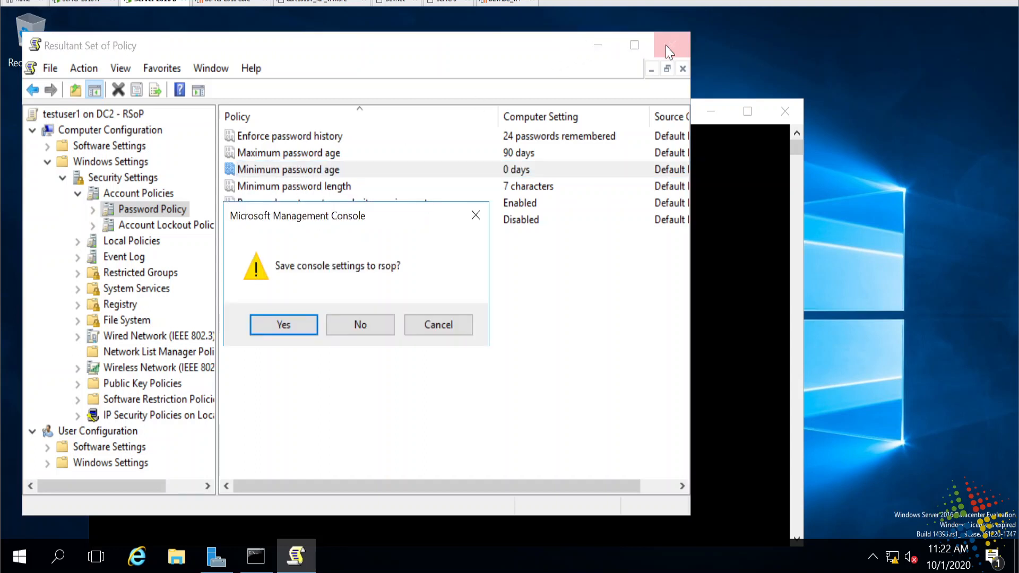
{"action": "left_click", "coordinate": [360, 325]}
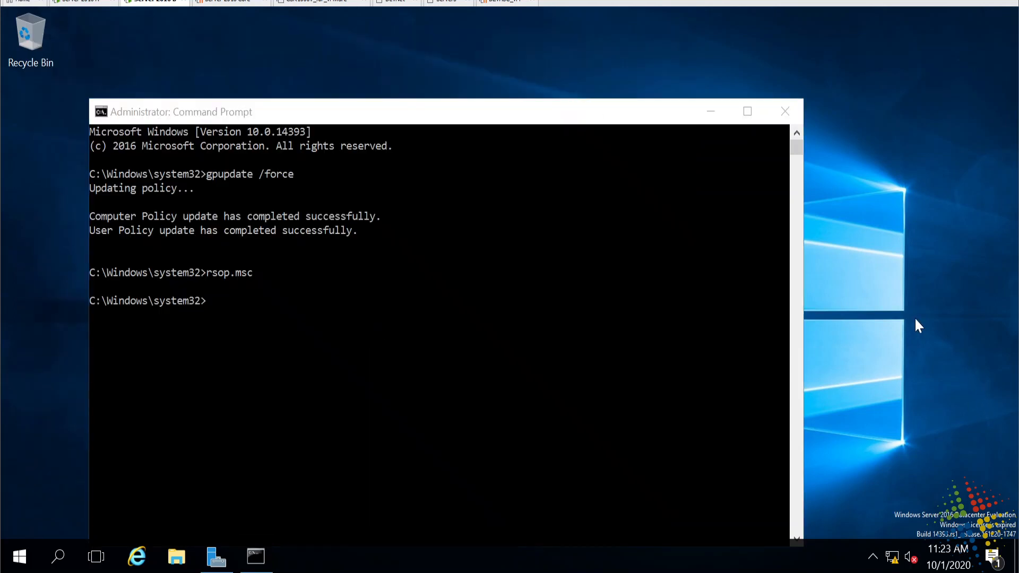
- From Ctrl+Alt+Del choose Change a password and enter the old and new passwords
{"action": "key", "text": "ctrl+alt+Delete"}
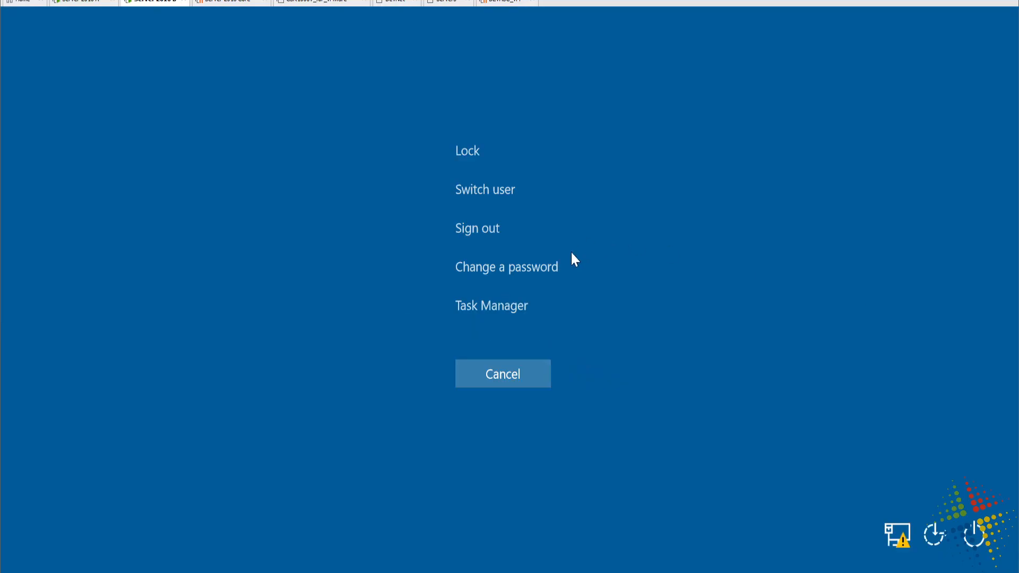
{"action": "left_click", "coordinate": [537, 270]}
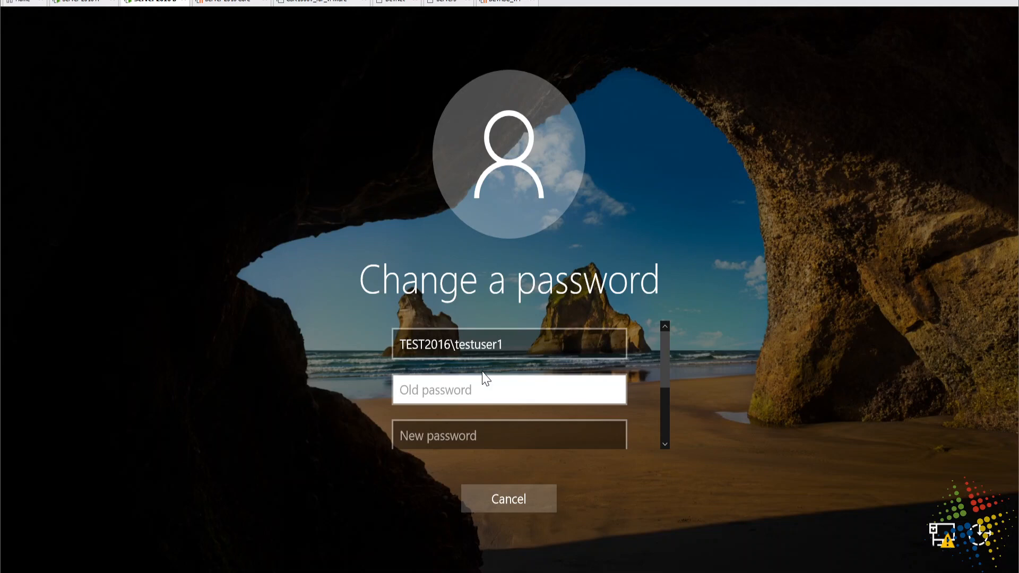
{"action": "type", "text": "Password1"}
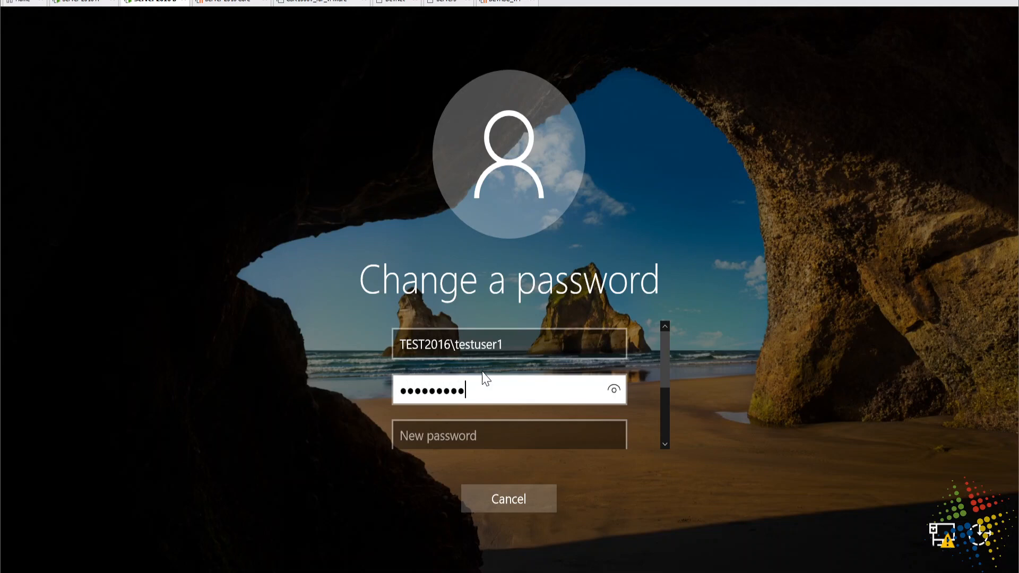
{"action": "type", "text": "•"}
{"action": "key", "text": "Tab"}
{"action": "type", "text": "•••••••"}
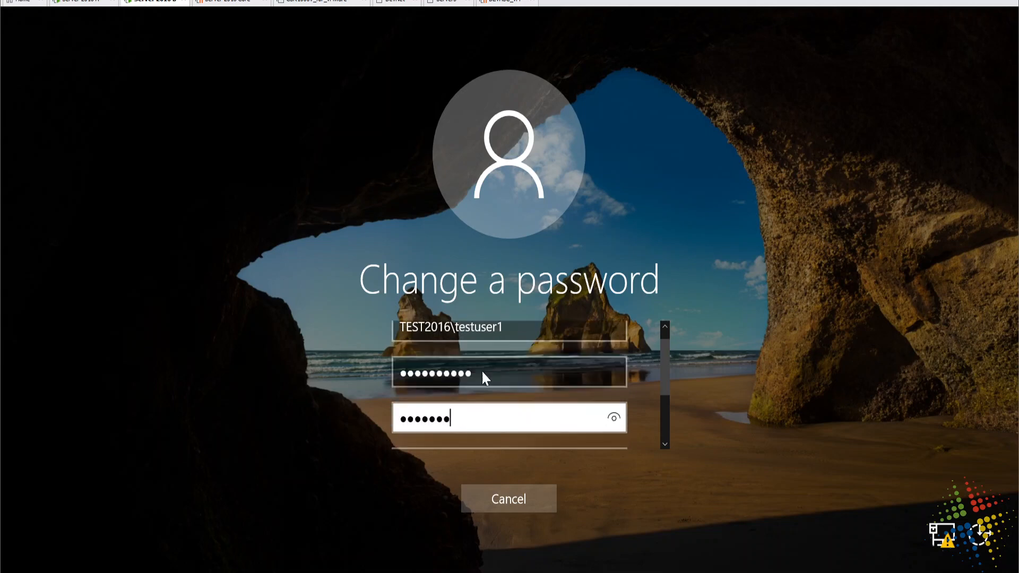
{"action": "type", "text": "d02"}
{"action": "left_click", "coordinate": [614, 418]}
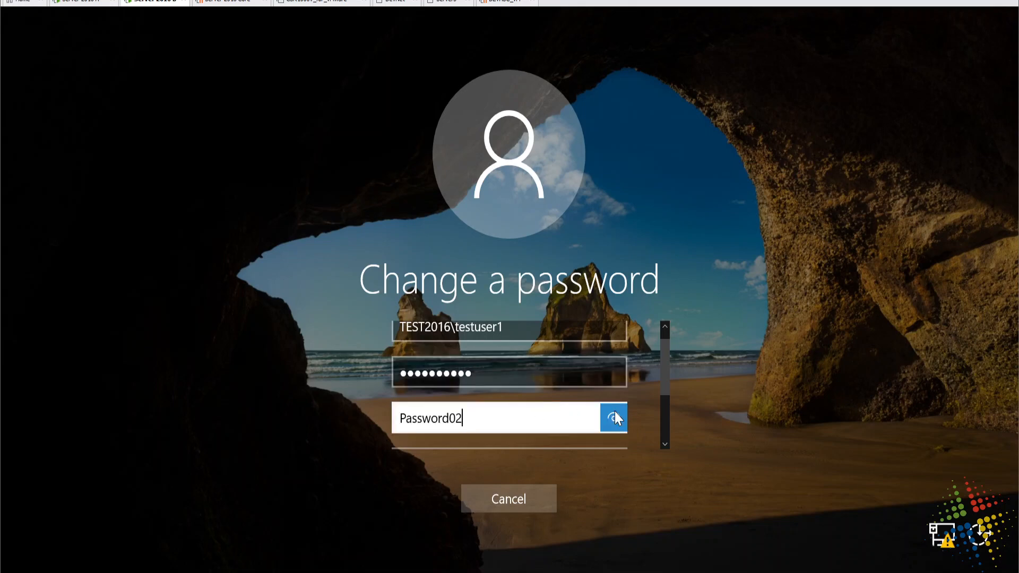
- Retype the new password confirmation correctly, submit the change and acknowledge success
{"action": "key", "text": "Tab"}
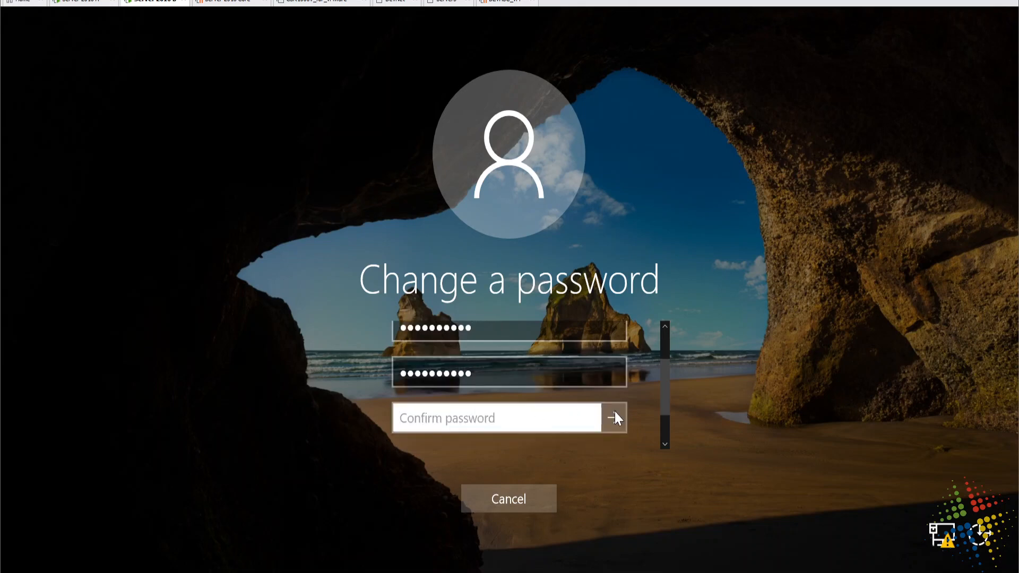
{"action": "type", "text": "Password02"}
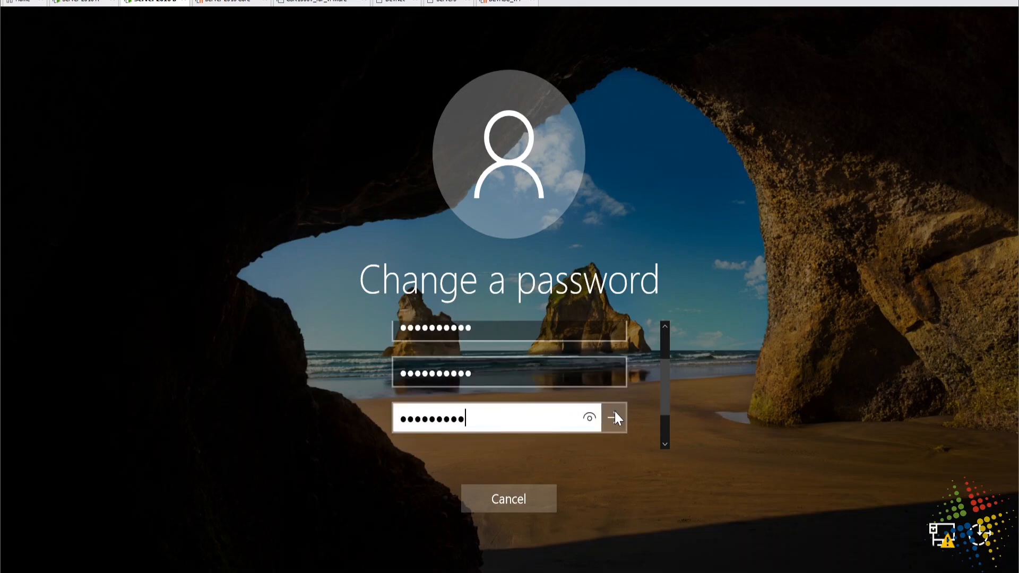
{"action": "left_click", "coordinate": [589, 418]}
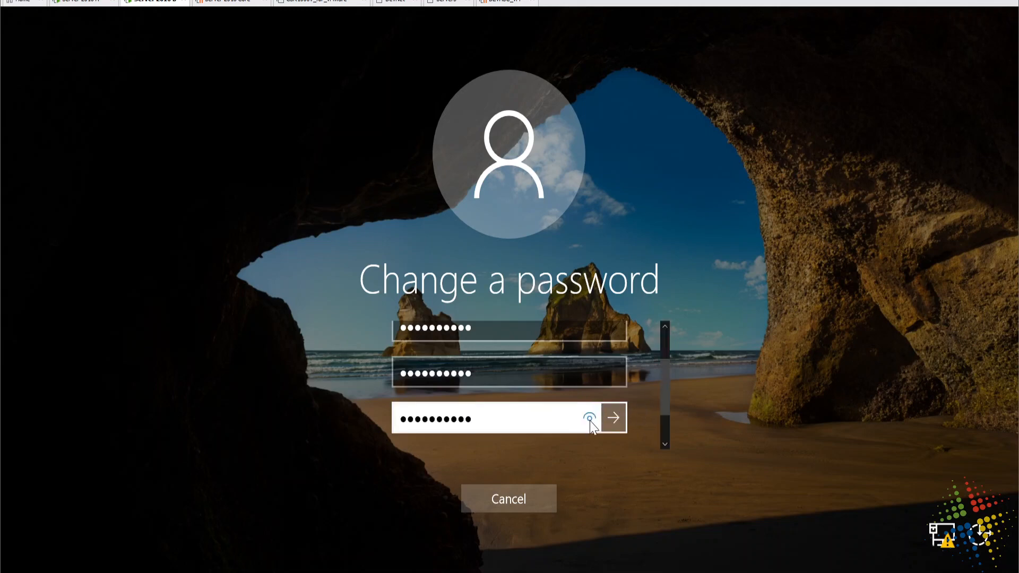
{"action": "key", "text": "BackSpace"}
{"action": "key", "text": "BackSpace"}
{"action": "key", "text": "BackSpace"}
{"action": "key", "text": "BackSpace"}
{"action": "key", "text": "BackSpace"}
{"action": "key", "text": "BackSpace"}
{"action": "key", "text": "BackSpace"}
{"action": "key", "text": "BackSpace"}
{"action": "key", "text": "BackSpace"}
{"action": "key", "text": "BackSpace"}
{"action": "type", "text": "P"}
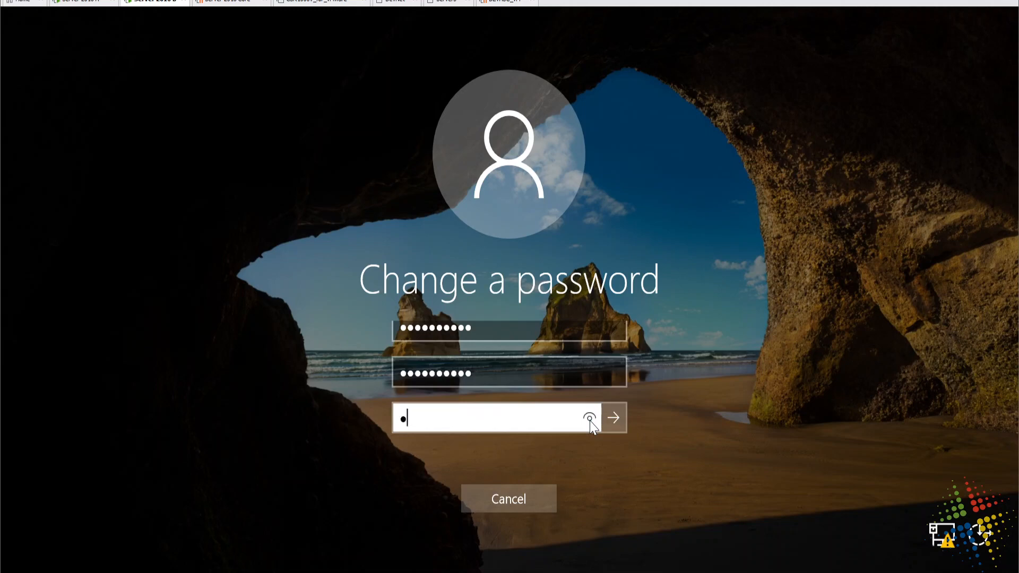
{"action": "type", "text": "assword02"}
{"action": "left_click", "coordinate": [590, 419]}
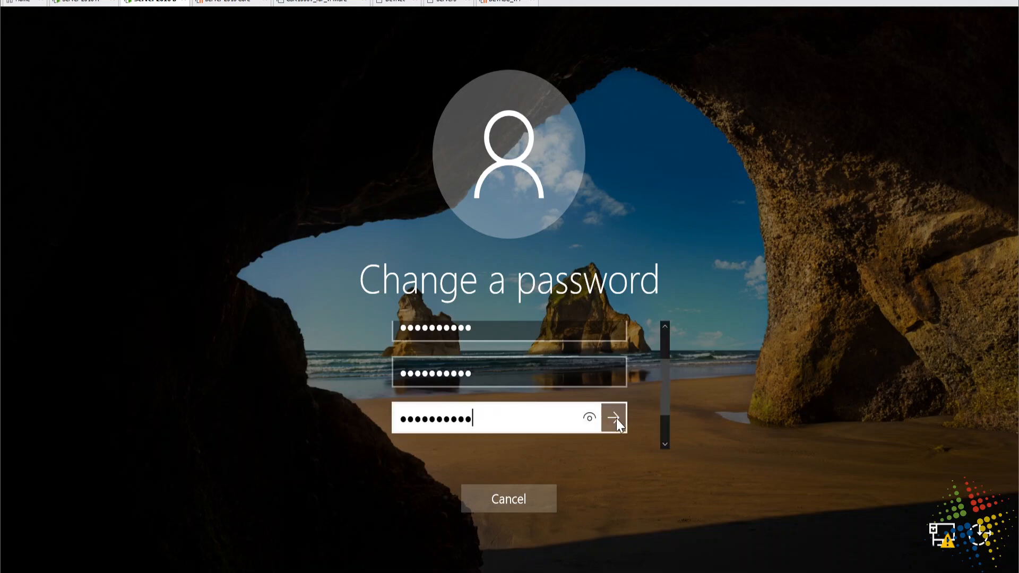
{"action": "left_click", "coordinate": [617, 418]}
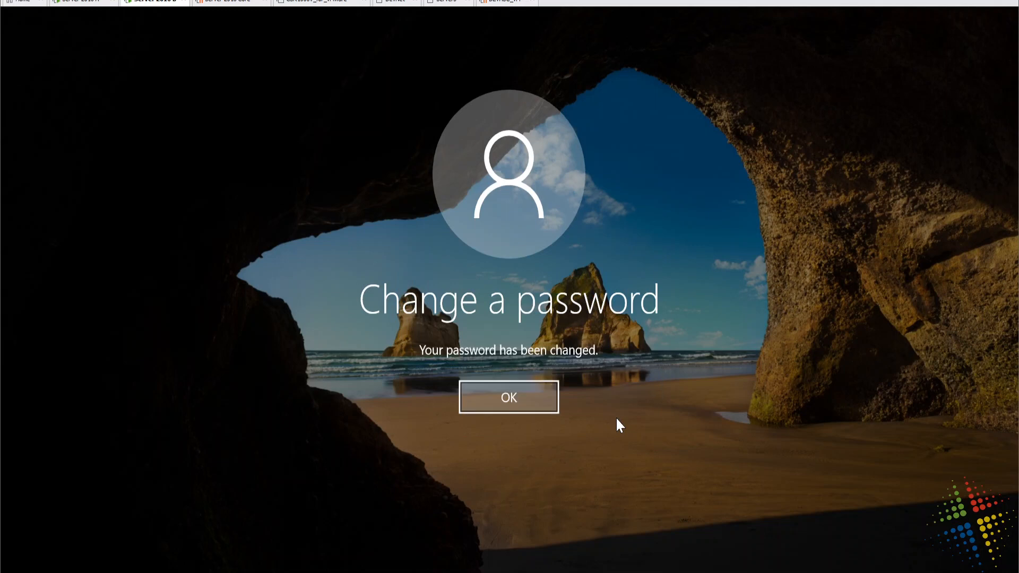
{"action": "left_click", "coordinate": [530, 394]}
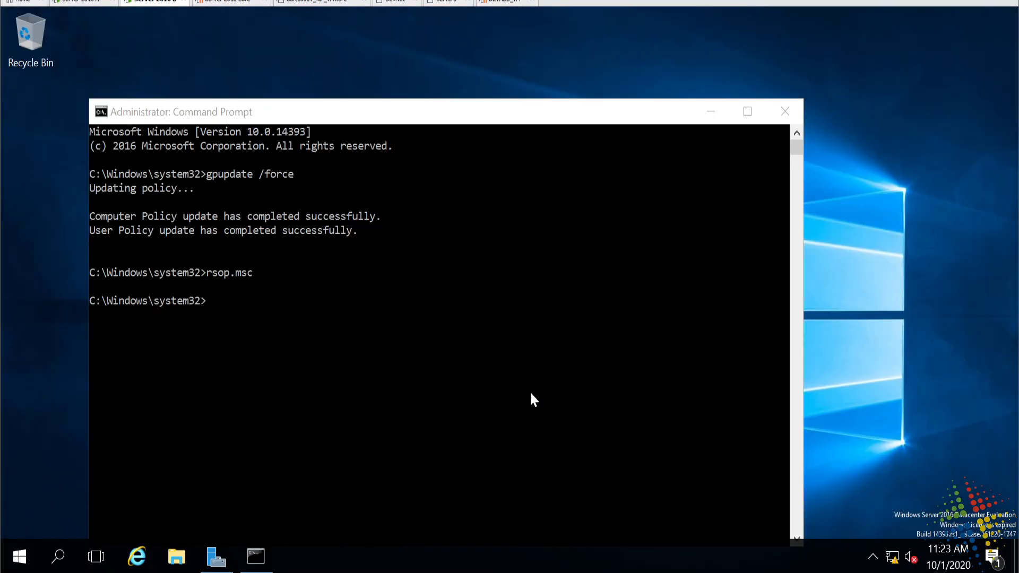
- On the DC, edit Default Domain Policy and expand Windows Settings > Security Settings > Account Policies
{"action": "left_click", "coordinate": [87, 3]}
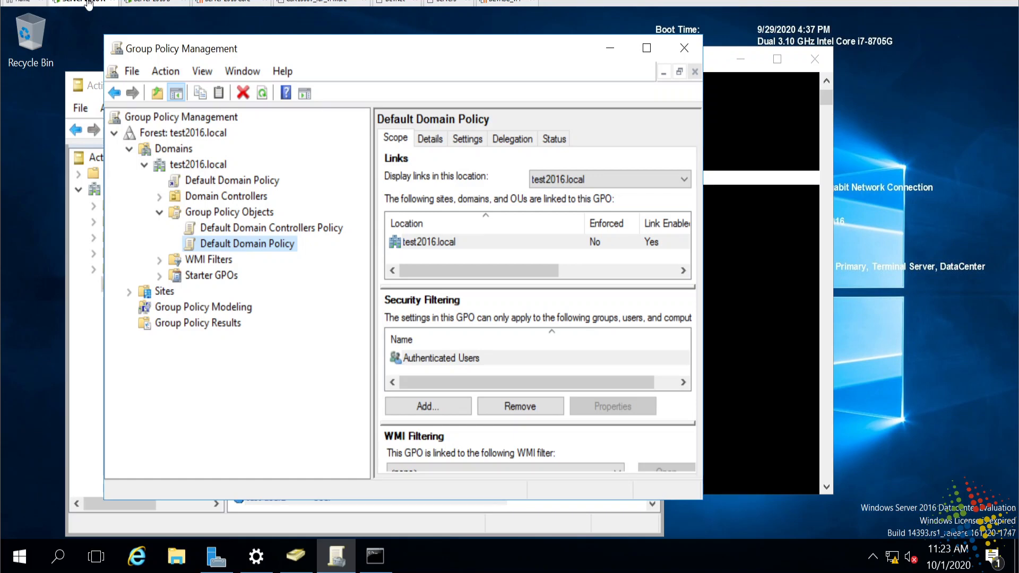
{"action": "right_click", "coordinate": [248, 246]}
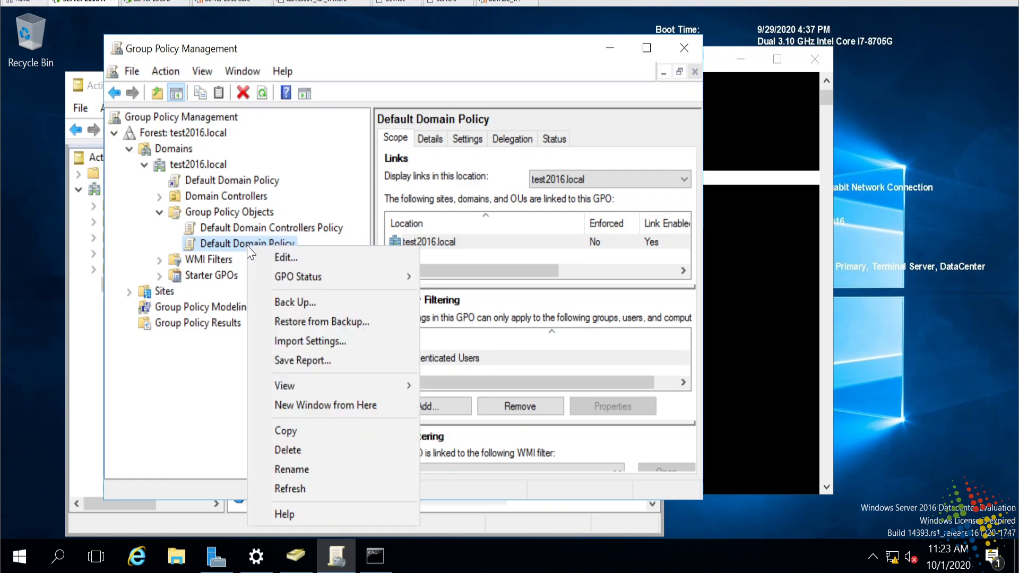
{"action": "left_click", "coordinate": [291, 257]}
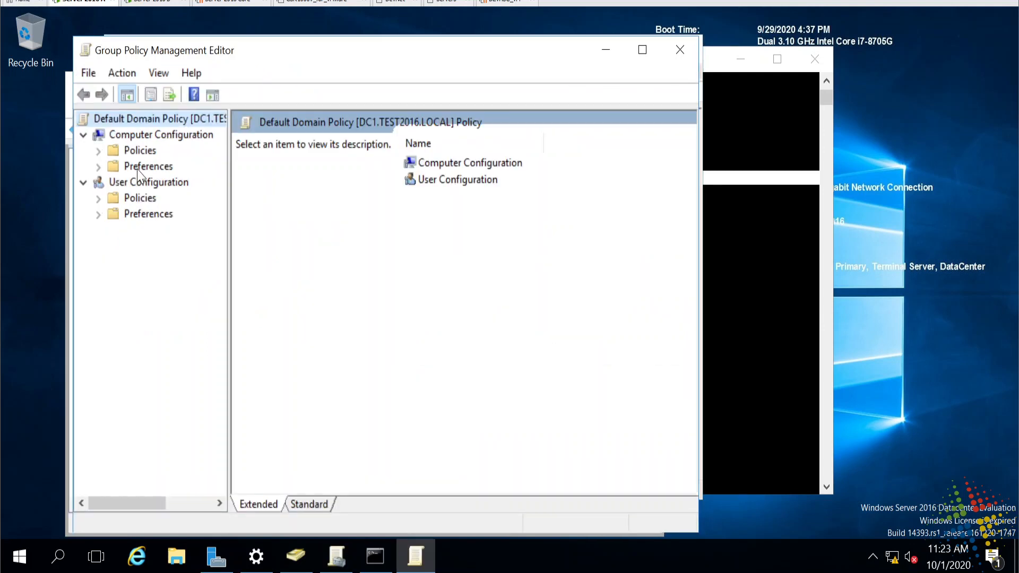
{"action": "left_click", "coordinate": [104, 151]}
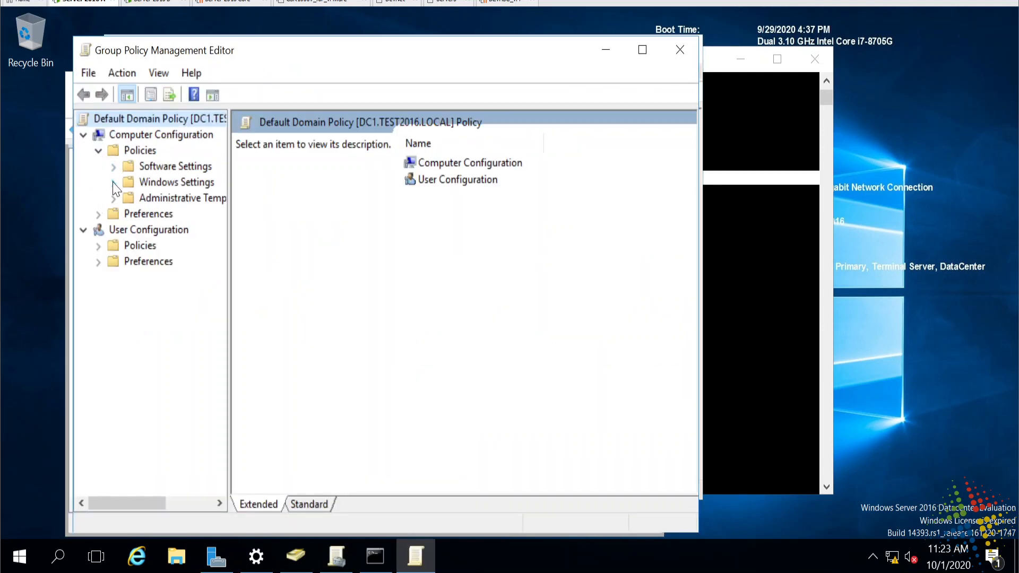
{"action": "left_click", "coordinate": [100, 152]}
{"action": "left_click", "coordinate": [100, 151]}
{"action": "left_click", "coordinate": [114, 183]}
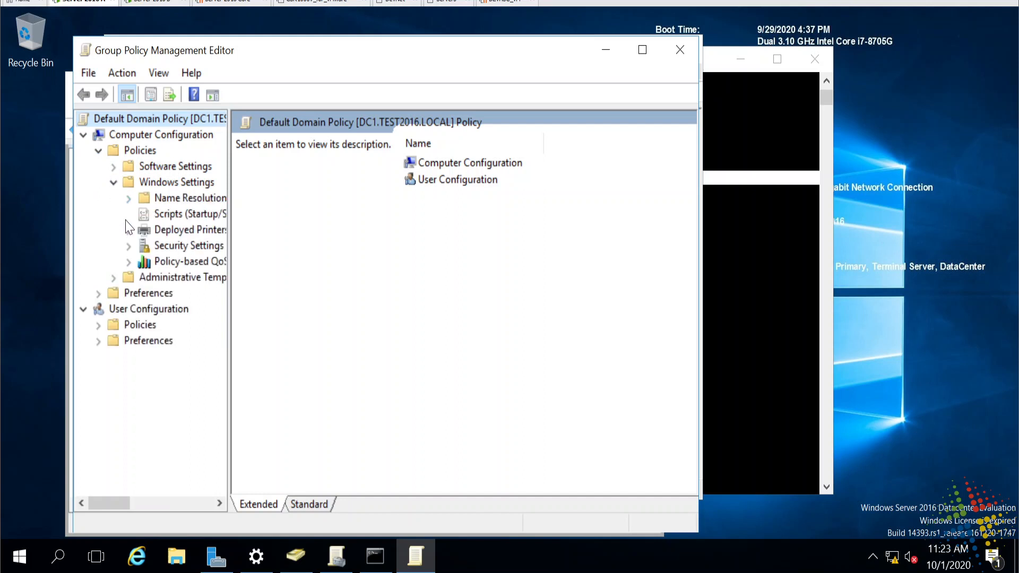
{"action": "left_click", "coordinate": [128, 246]}
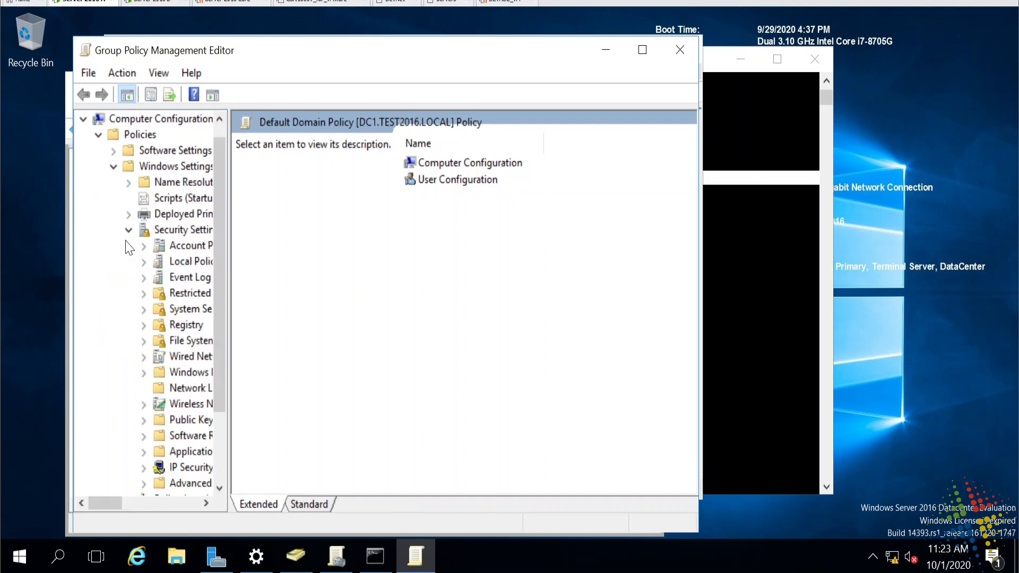
{"action": "double_click", "coordinate": [209, 253]}
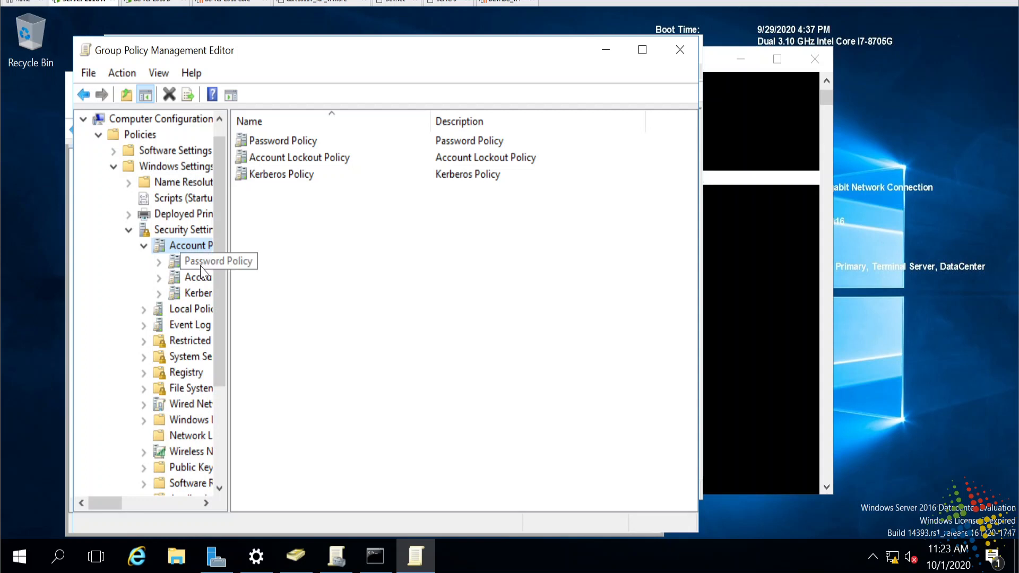
- Review Password Policy: 24 remembered, 90-day maximum, 0-day minimum, 7 characters, complexity enabled
{"action": "left_click", "coordinate": [201, 267]}
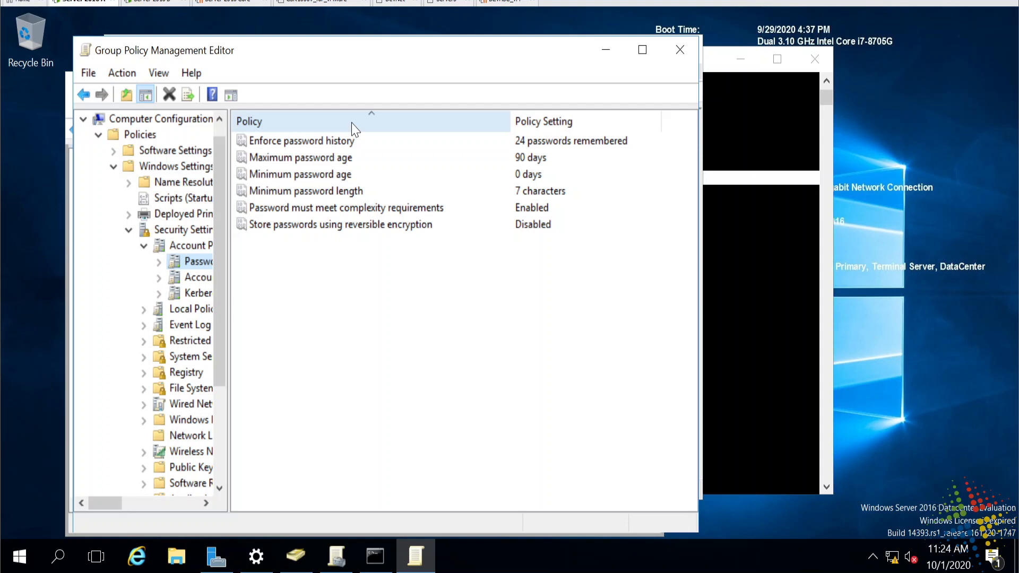
{"action": "left_click", "coordinate": [326, 191]}
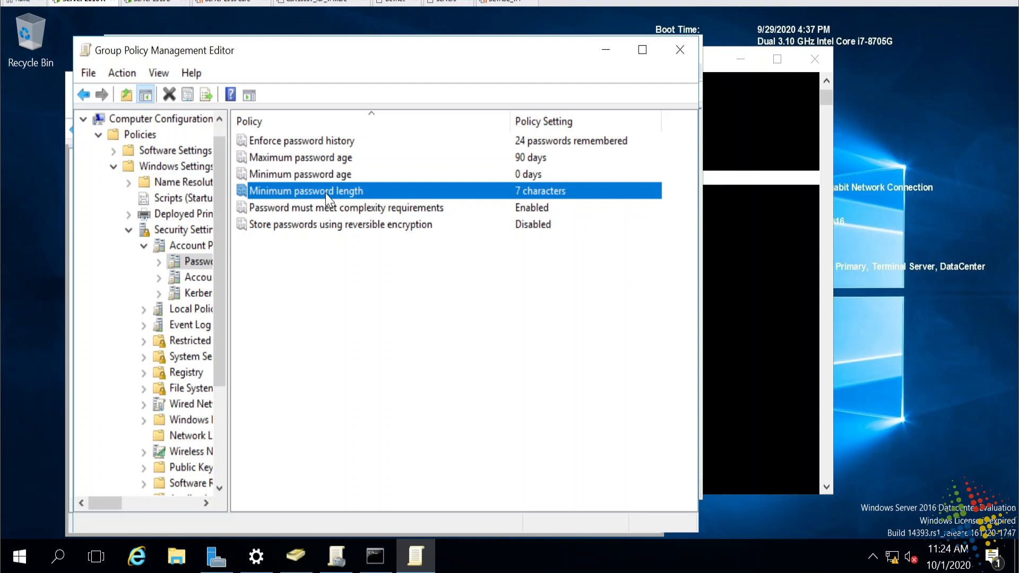
{"action": "left_click", "coordinate": [323, 176]}
{"action": "left_click", "coordinate": [323, 158]}
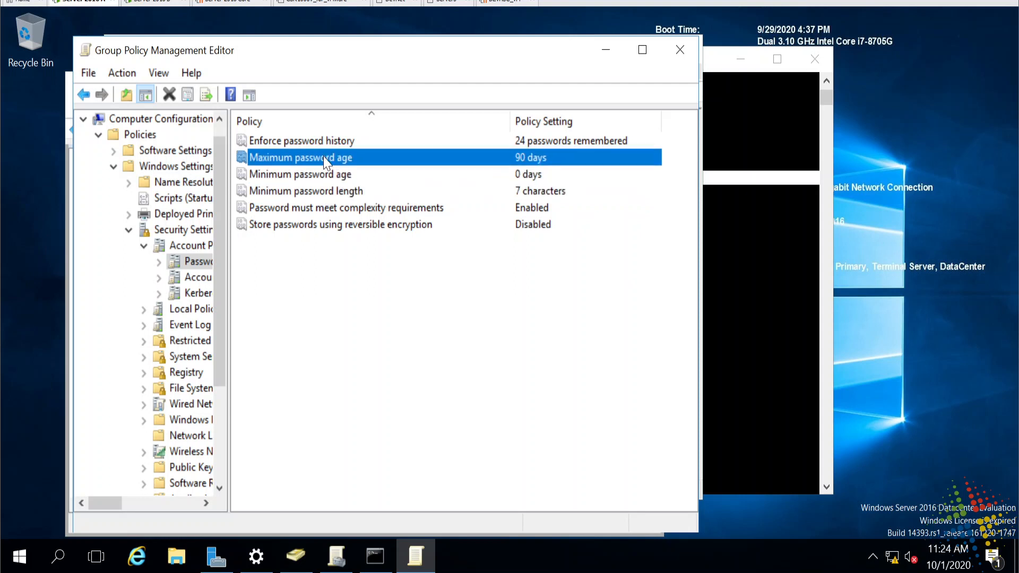
{"action": "left_click", "coordinate": [322, 139]}
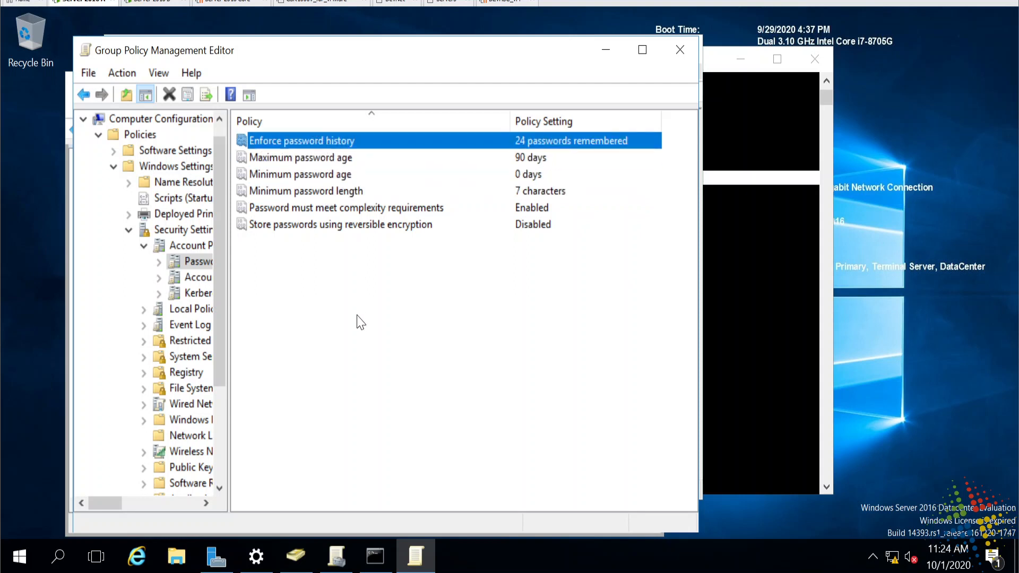
{"action": "left_click", "coordinate": [381, 210]}
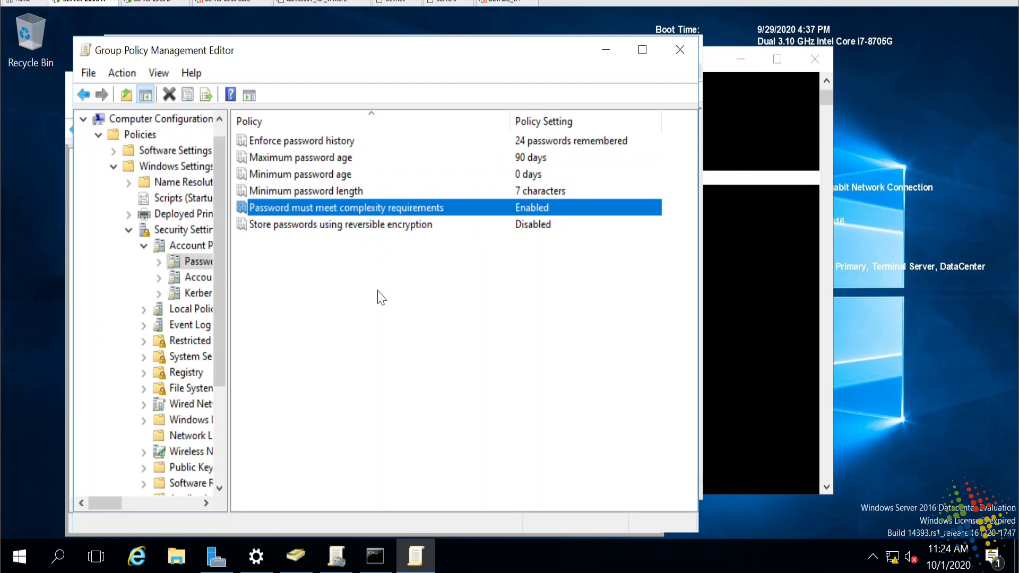